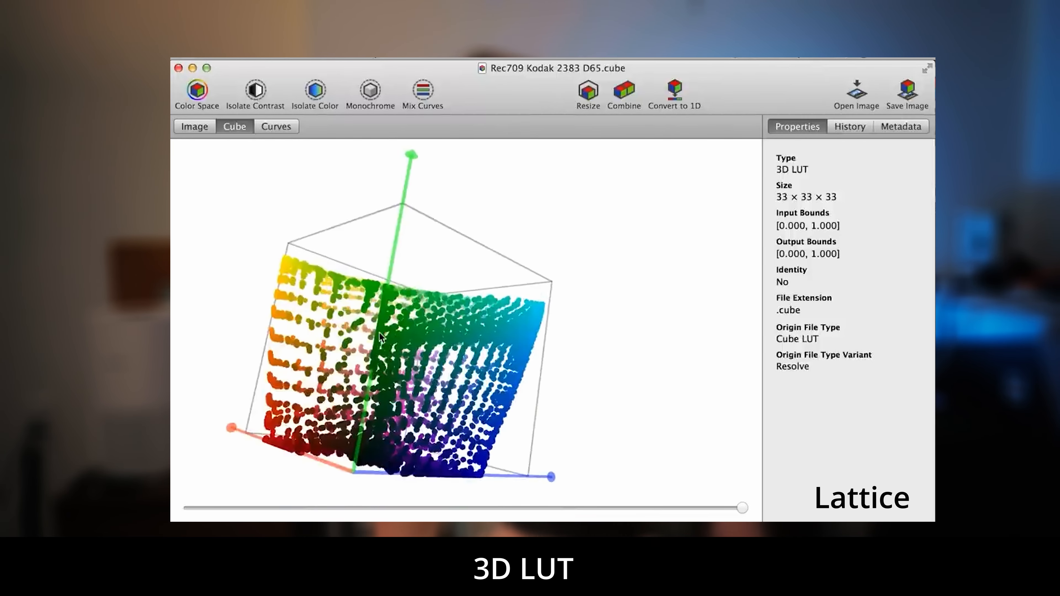
# Examine the Rec709 Kodak 2383 D65 LUT as a 3D cube from several angles and as curves
pyautogui.moveTo(536, 388); pyautogui.dragTo(485, 378)
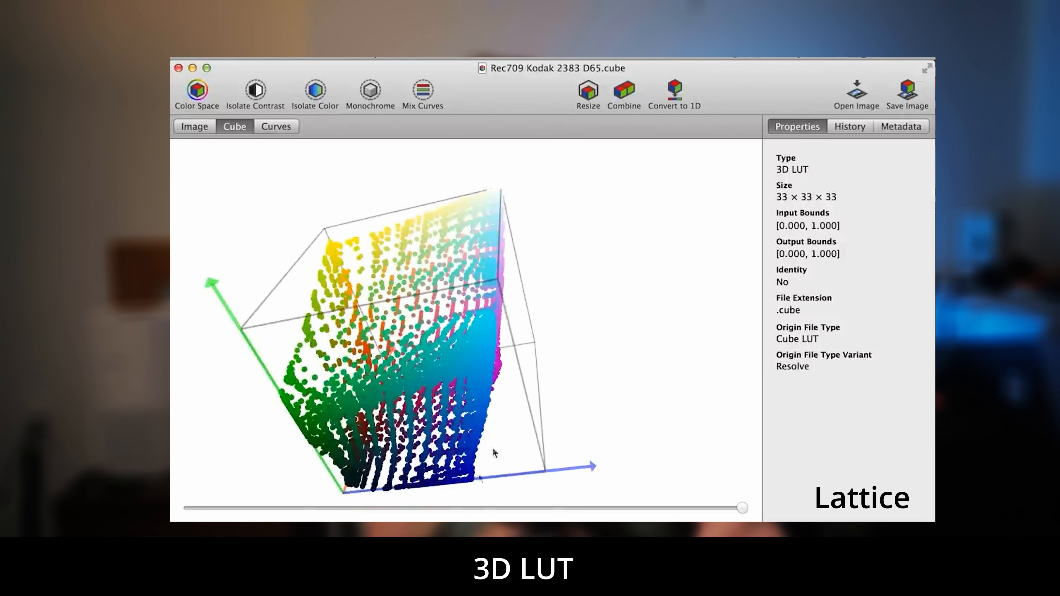
pyautogui.moveTo(743, 508); pyautogui.dragTo(587, 507)
pyautogui.moveTo(723, 485); pyautogui.dragTo(781, 496)
pyautogui.moveTo(407, 374); pyautogui.dragTo(291, 167)
pyautogui.click(271, 128)
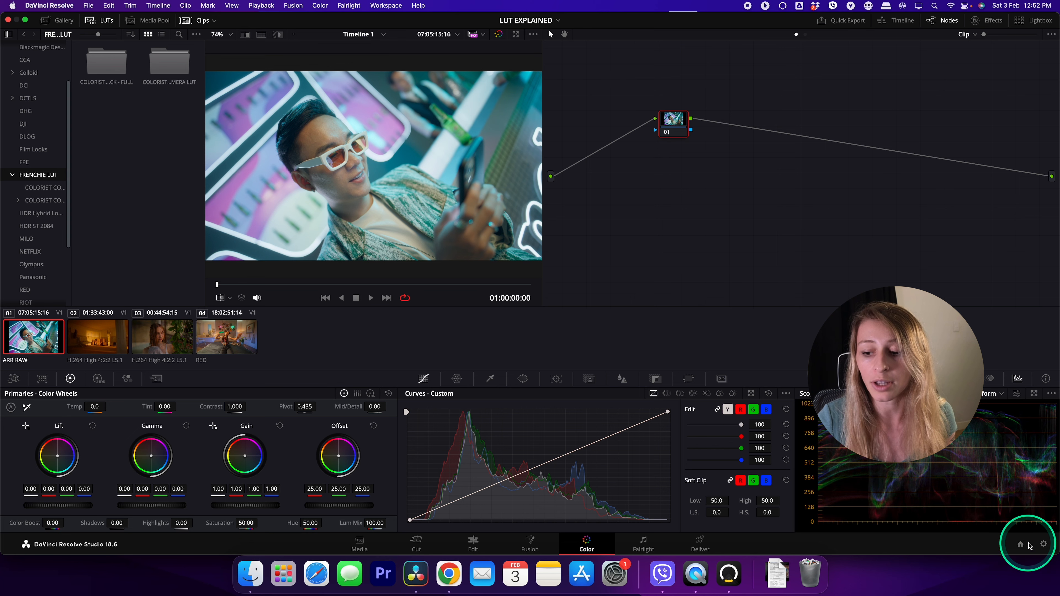
# Open the LUT folder on disk from the lookup table options in the project's Color Management settings
pyautogui.click(1043, 544)
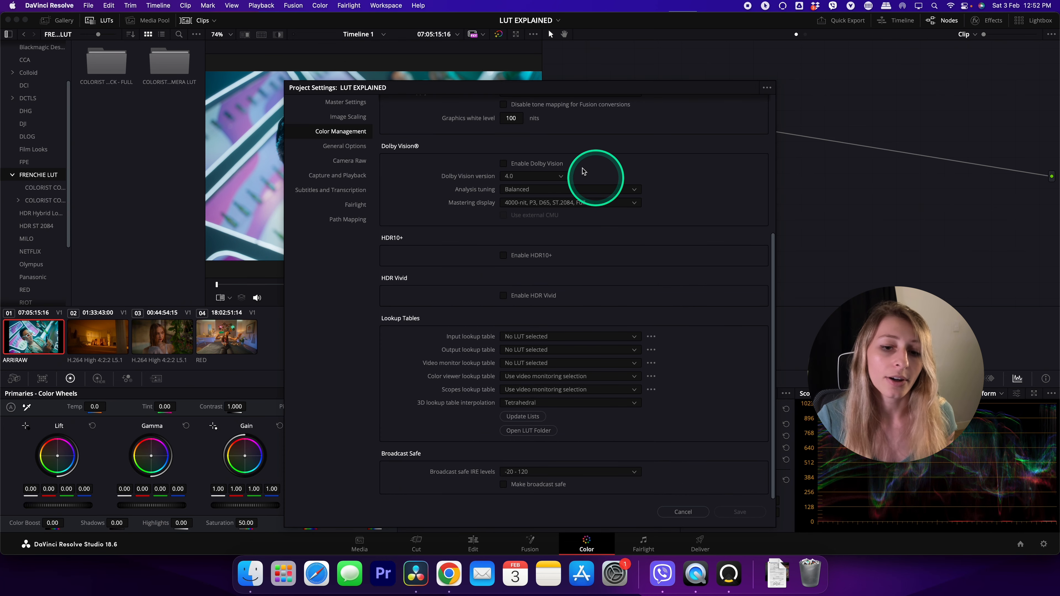
pyautogui.click(346, 104)
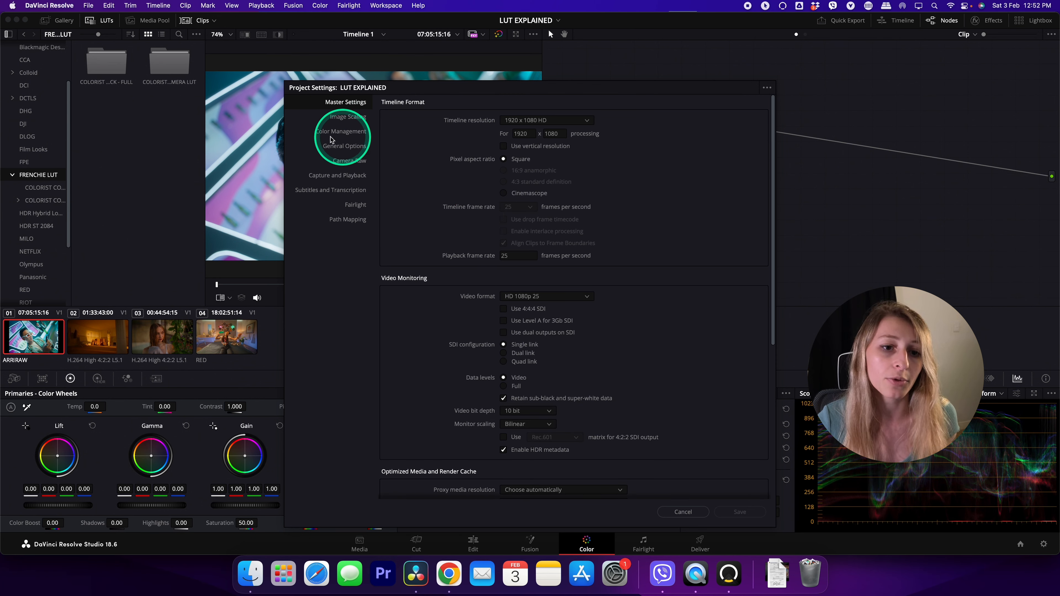
pyautogui.click(341, 132)
pyautogui.scroll(5, 481, 219)
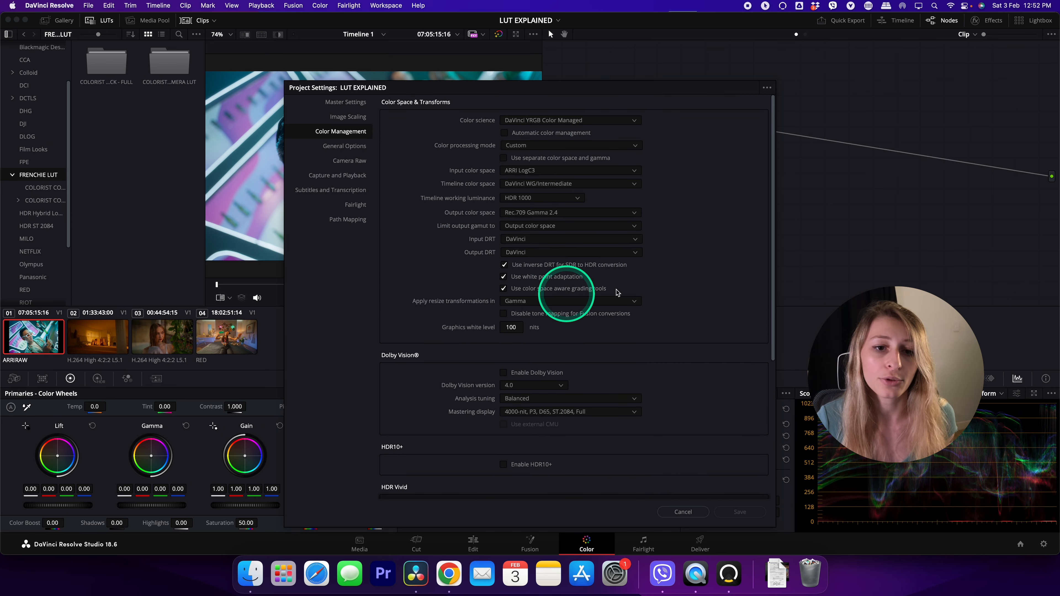
pyautogui.scroll(-6, 466, 301)
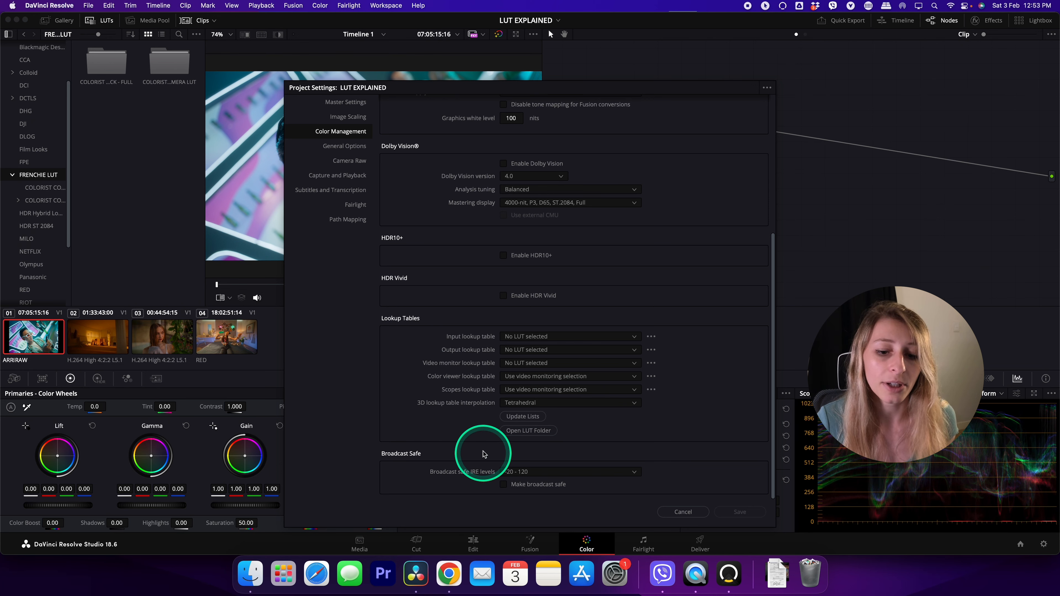
pyautogui.click(527, 431)
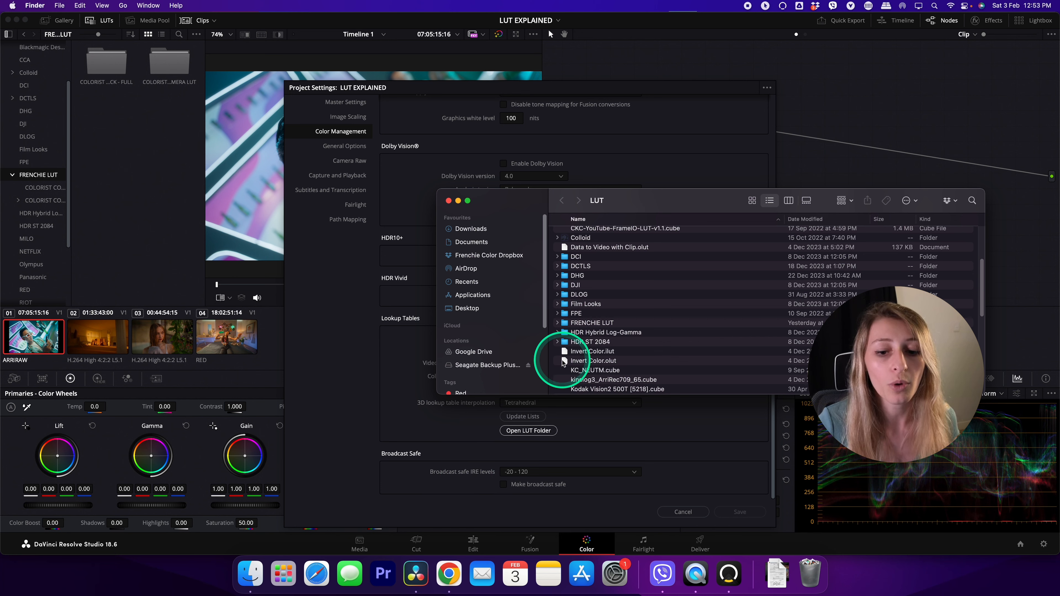
# Move the COLORIST COMPANION PACK - FULL folder from the FRENCHIE LUT folder into the LUT folder, and close the project settings without saving
pyautogui.click(254, 568)
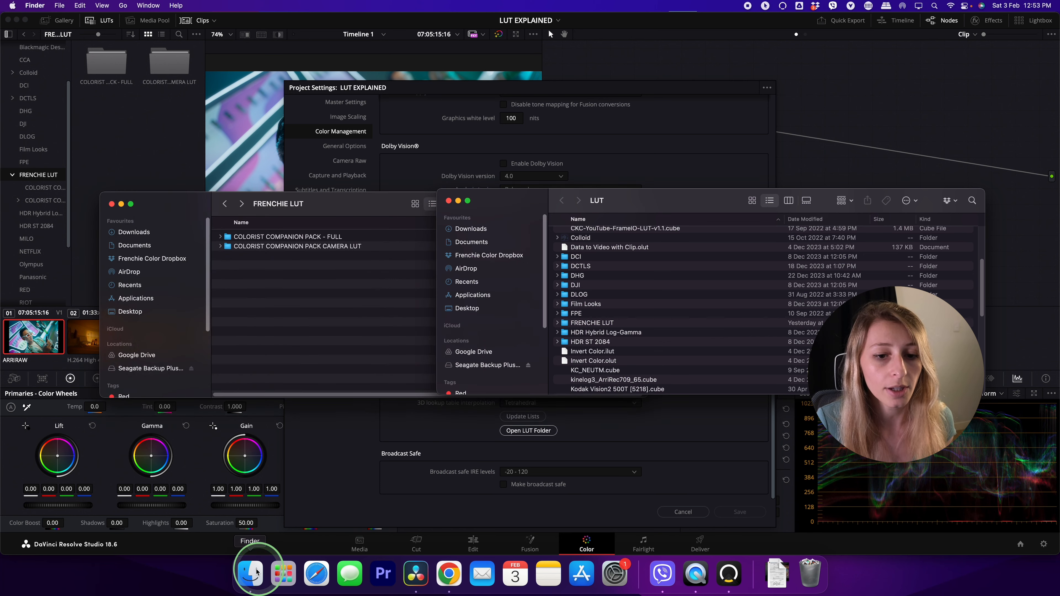
pyautogui.click(344, 202)
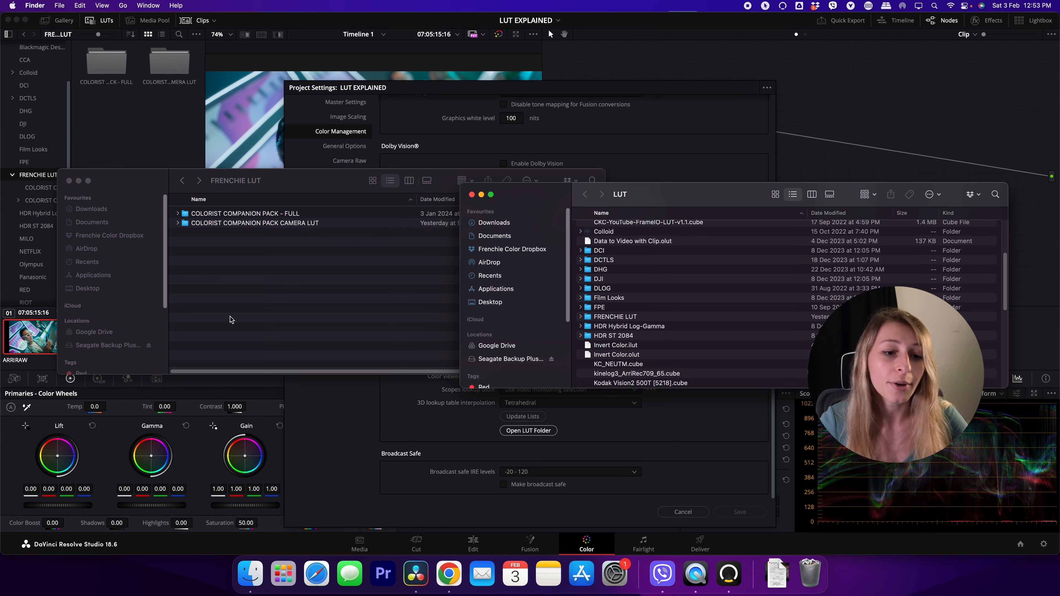
pyautogui.click(252, 286)
pyautogui.click(236, 214)
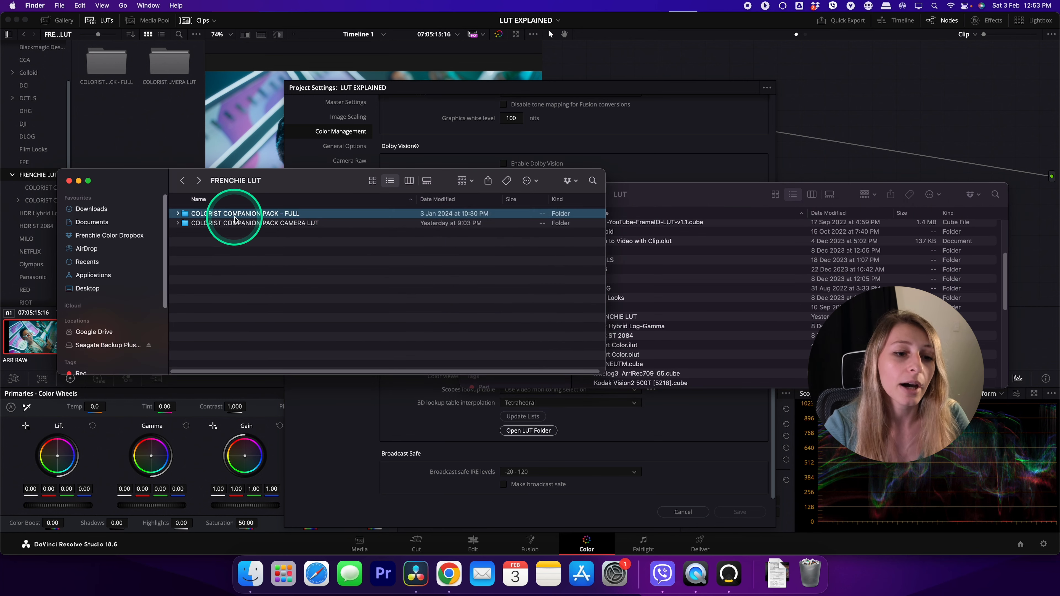
pyautogui.moveTo(367, 189); pyautogui.dragTo(272, 185)
pyautogui.moveTo(201, 210); pyautogui.dragTo(650, 368)
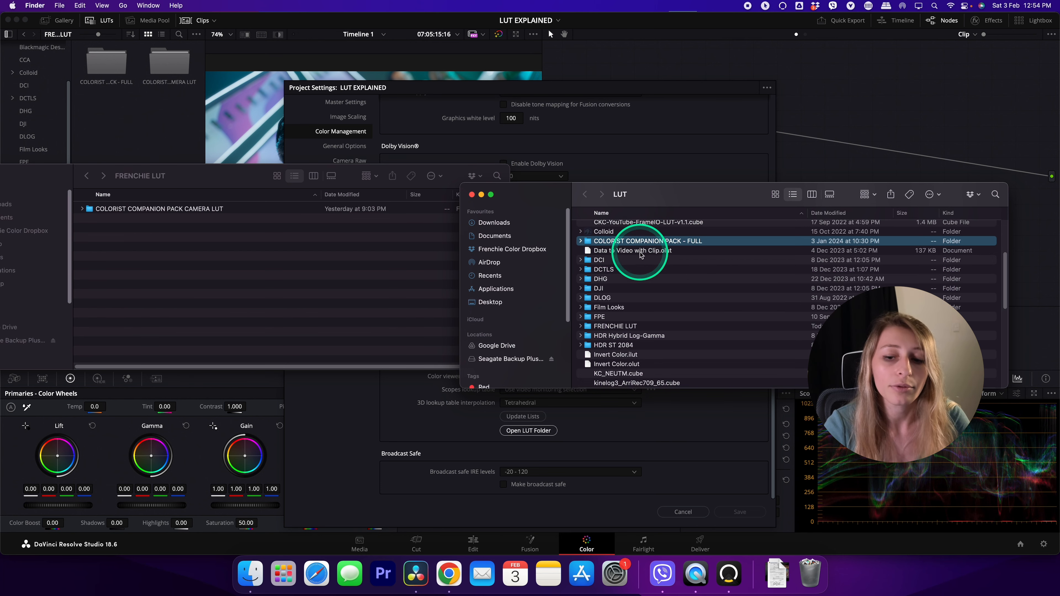
pyautogui.click(669, 457)
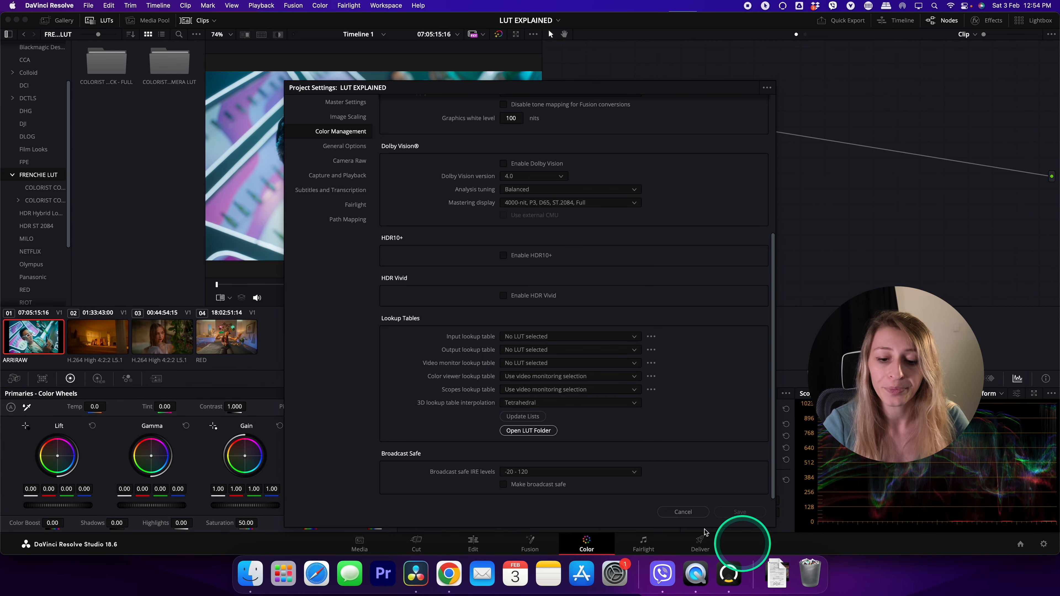
pyautogui.click(688, 512)
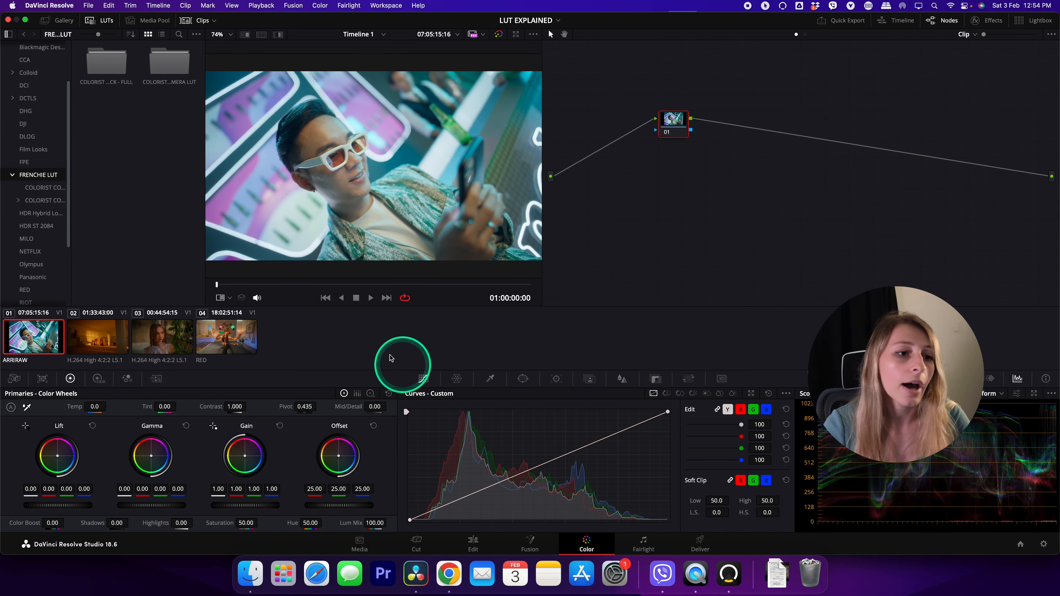
# Refresh the top-level LUTs folder in the LUT browser
pyautogui.scroll(5, 28, 132)
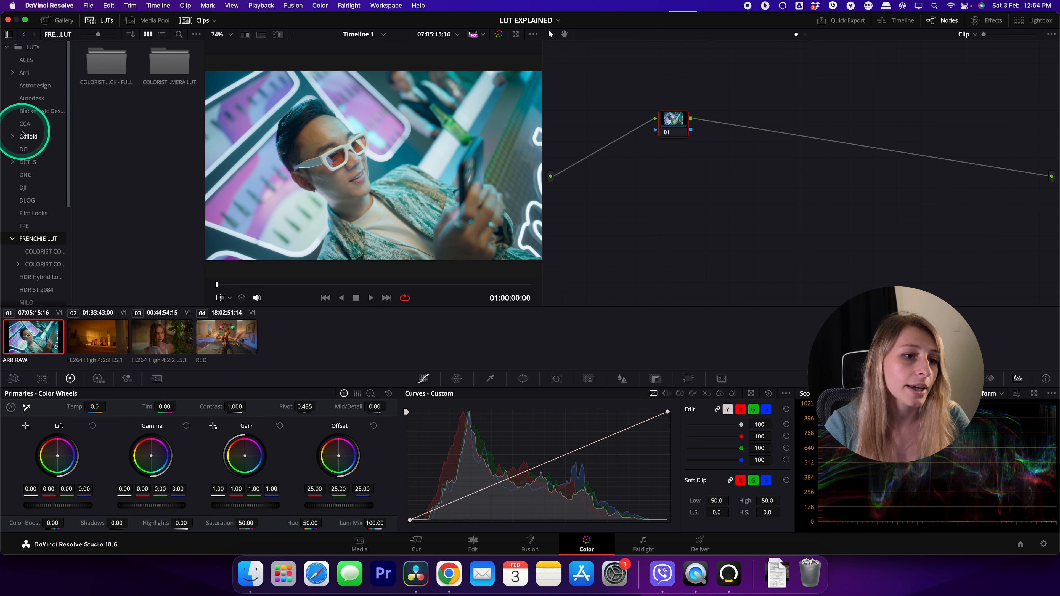
pyautogui.click(43, 45)
pyautogui.rightClick(98, 144)
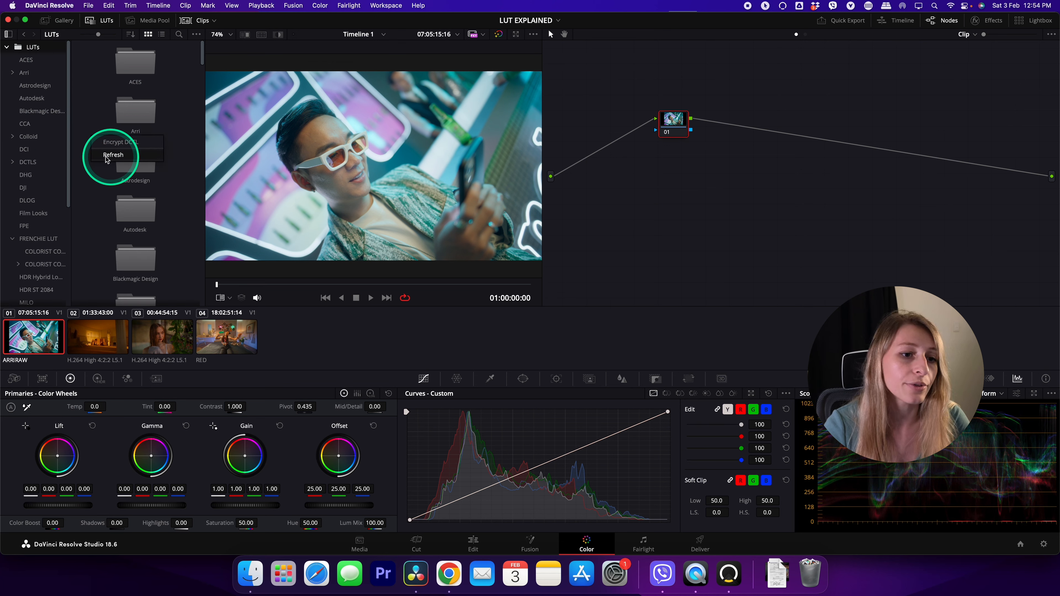
pyautogui.click(116, 155)
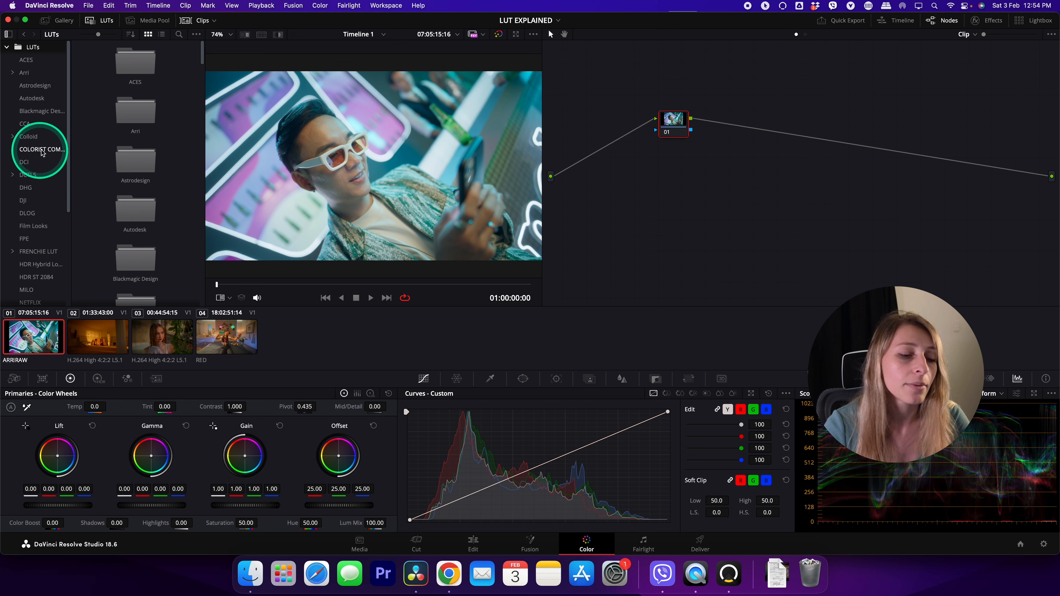
# View the COLORIST COMPANION PACK - FULL LUTs in the top-level folder and in the FRENCHIE LUT subfolder
pyautogui.click(37, 153)
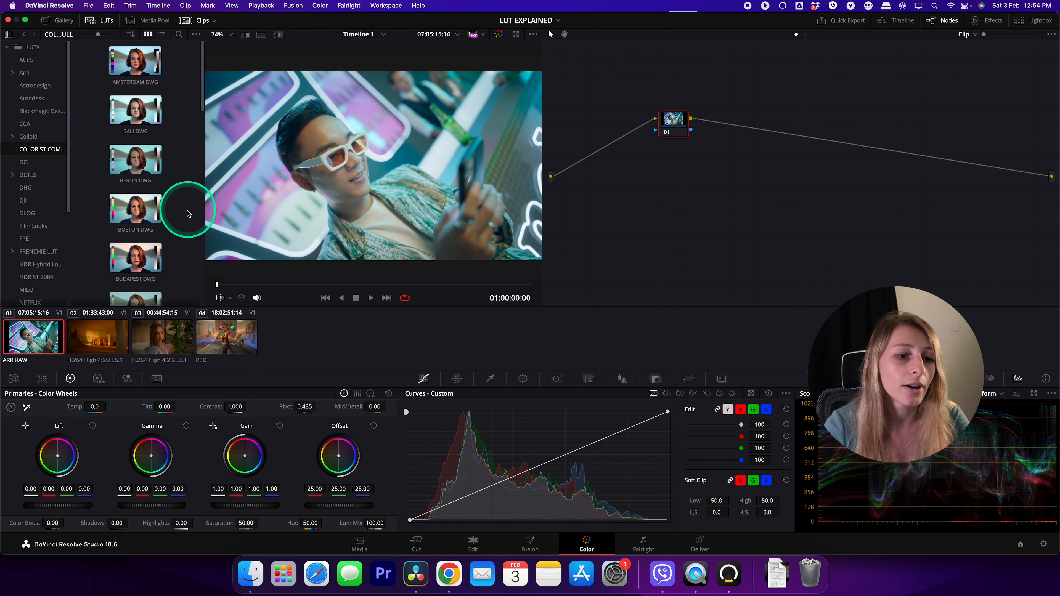
pyautogui.scroll(-5, 188, 213)
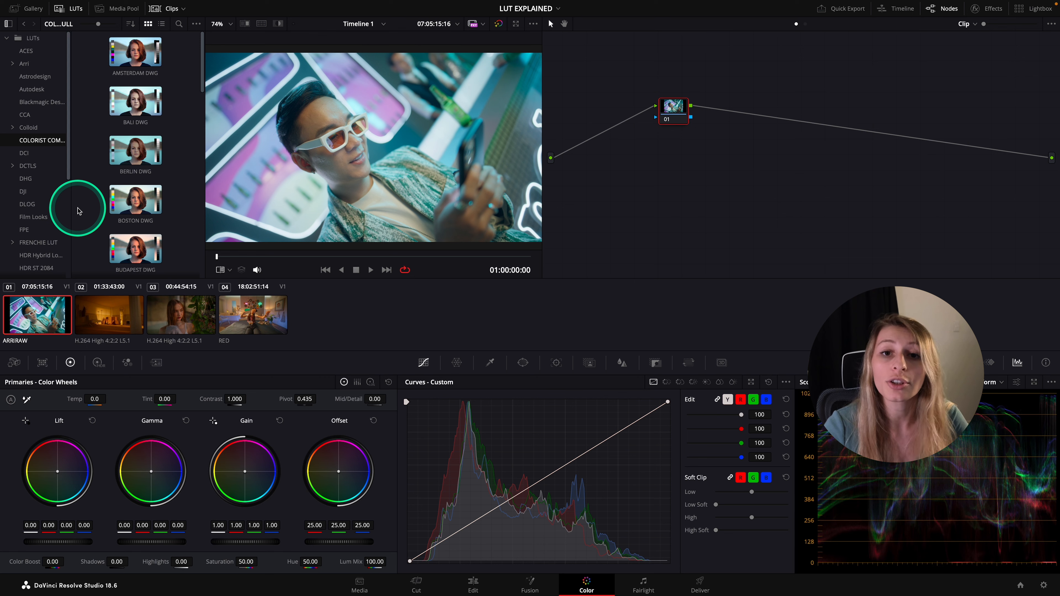
pyautogui.click(49, 243)
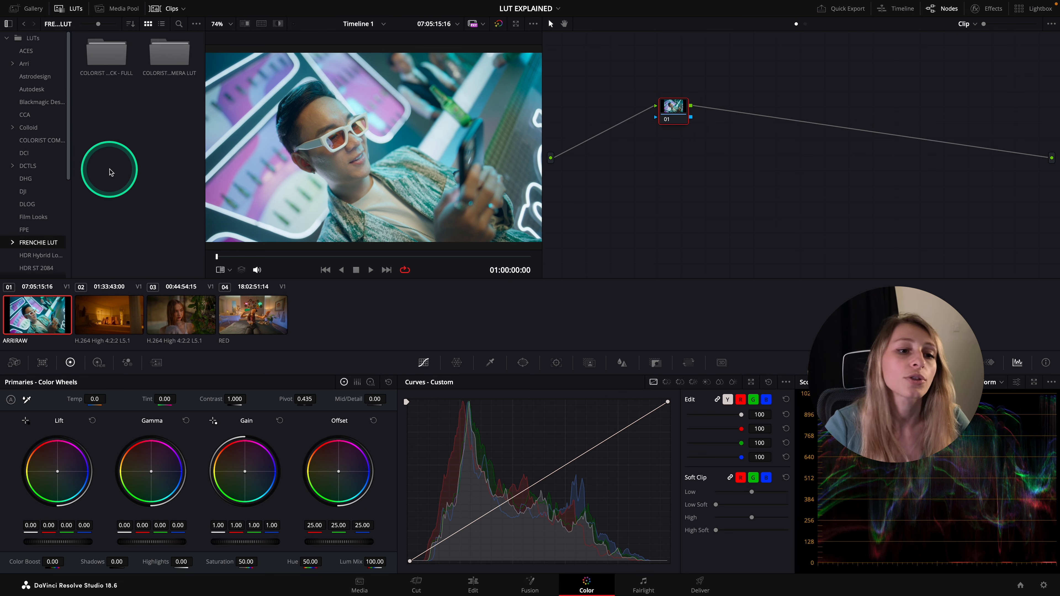
pyautogui.doubleClick(111, 65)
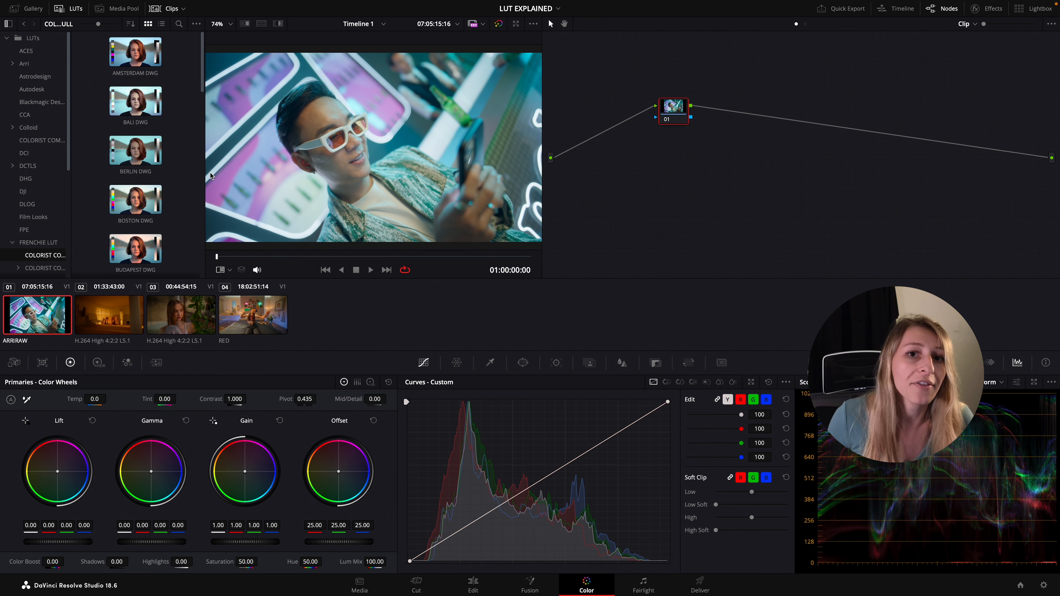
# Open the Sony LUT folder and inspect the SLog3SGamut3.CineToLC-709TypeA LUT
pyautogui.scroll(-5, 43, 231)
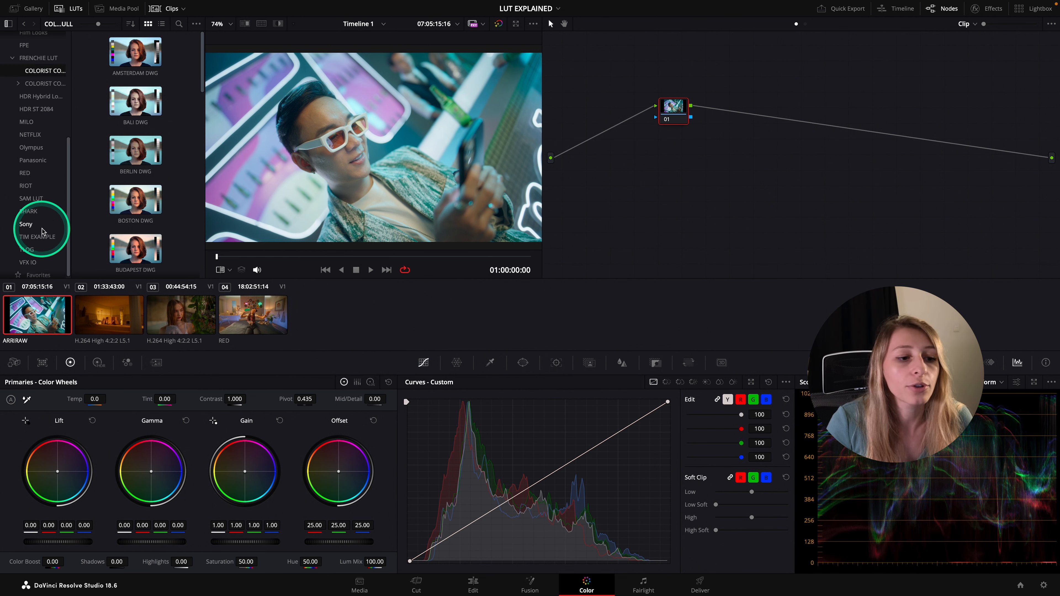
pyautogui.click(12, 227)
pyautogui.click(146, 193)
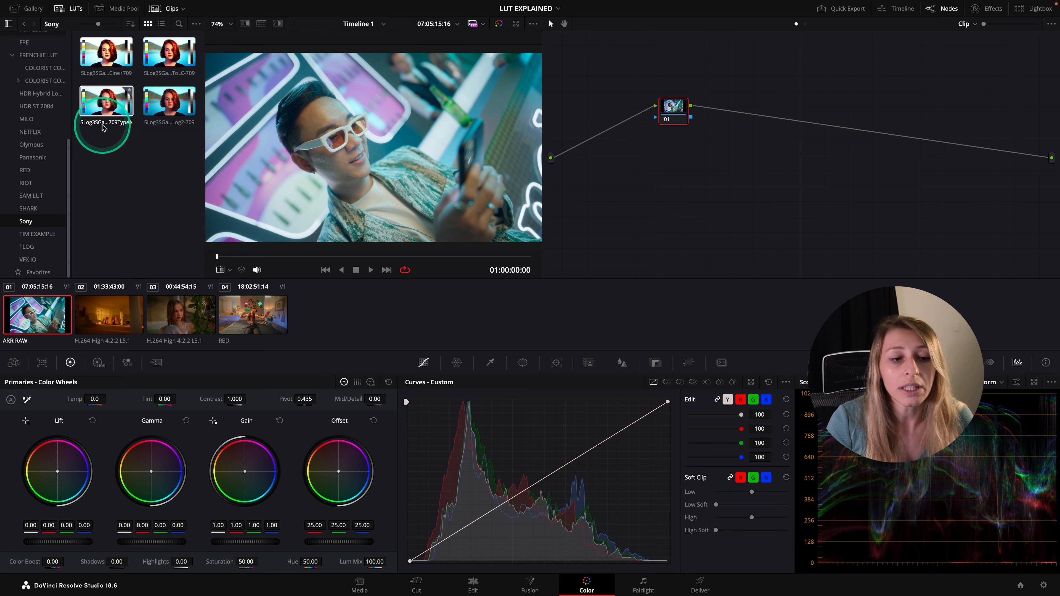
pyautogui.click(117, 145)
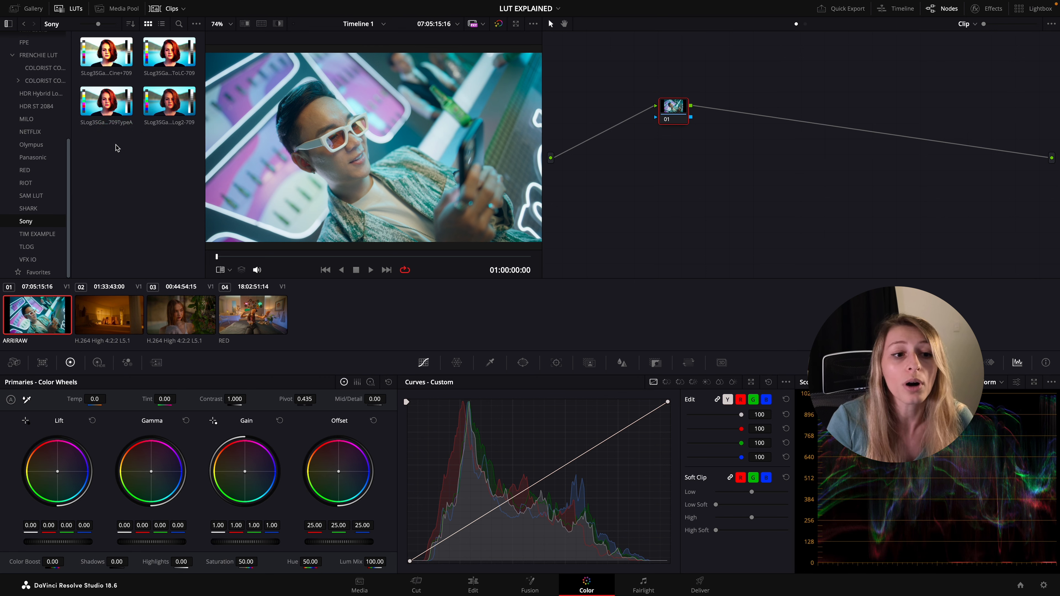
pyautogui.click(108, 131)
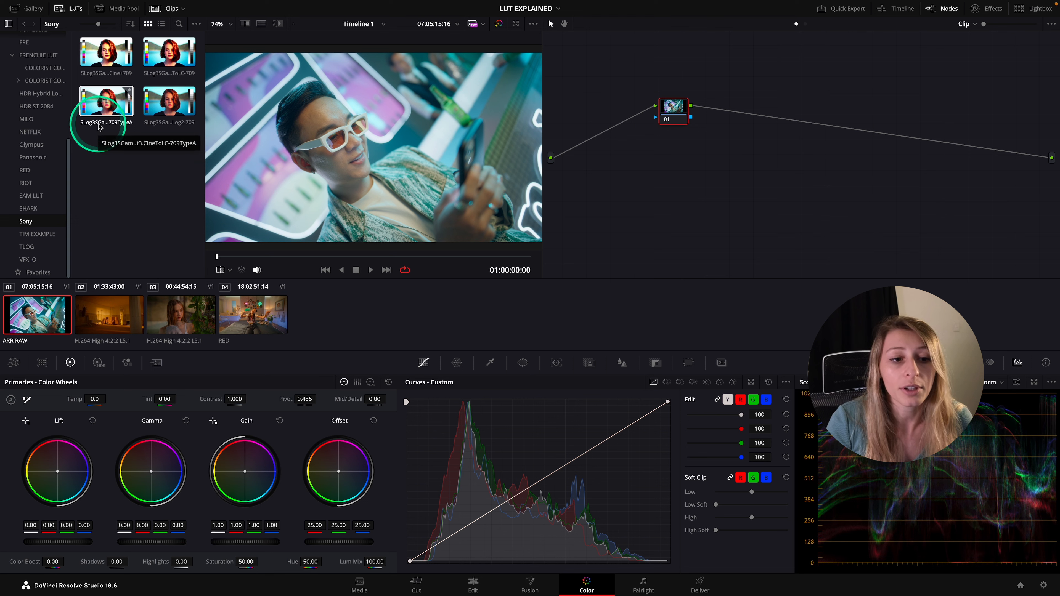
# Open the Film Looks LUT folder and preview the DCI-P3 Kodak 2383 D65 LUT on the clip
pyautogui.click(70, 228)
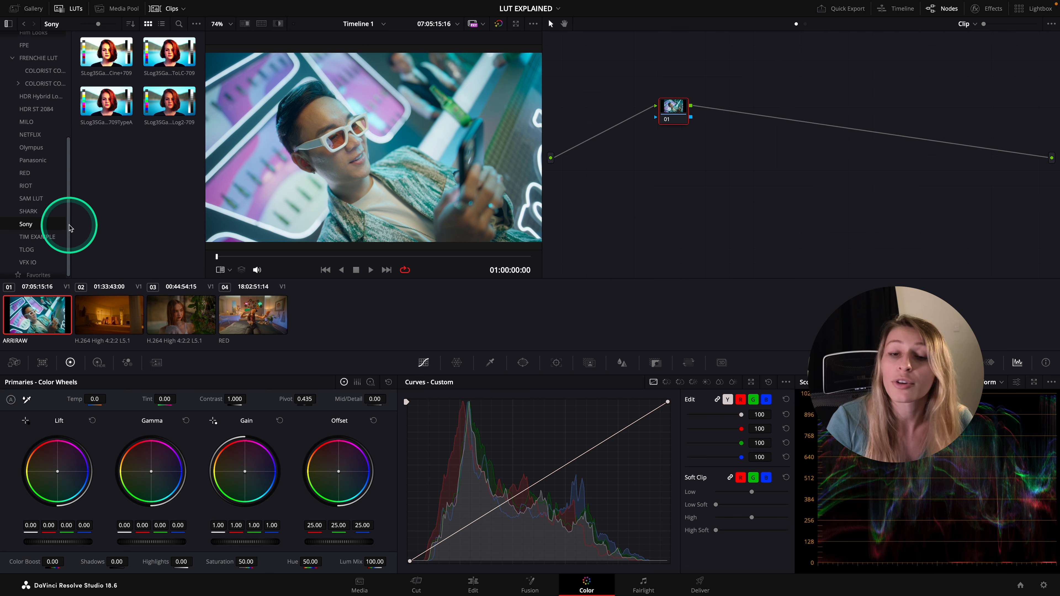
pyautogui.click(34, 143)
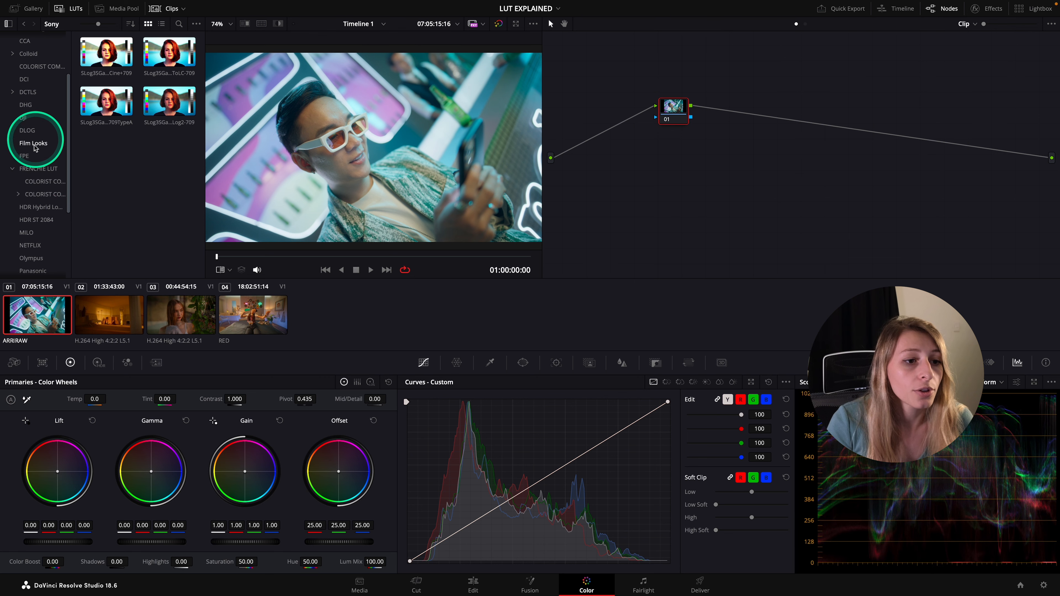
pyautogui.scroll(-3, 188, 227)
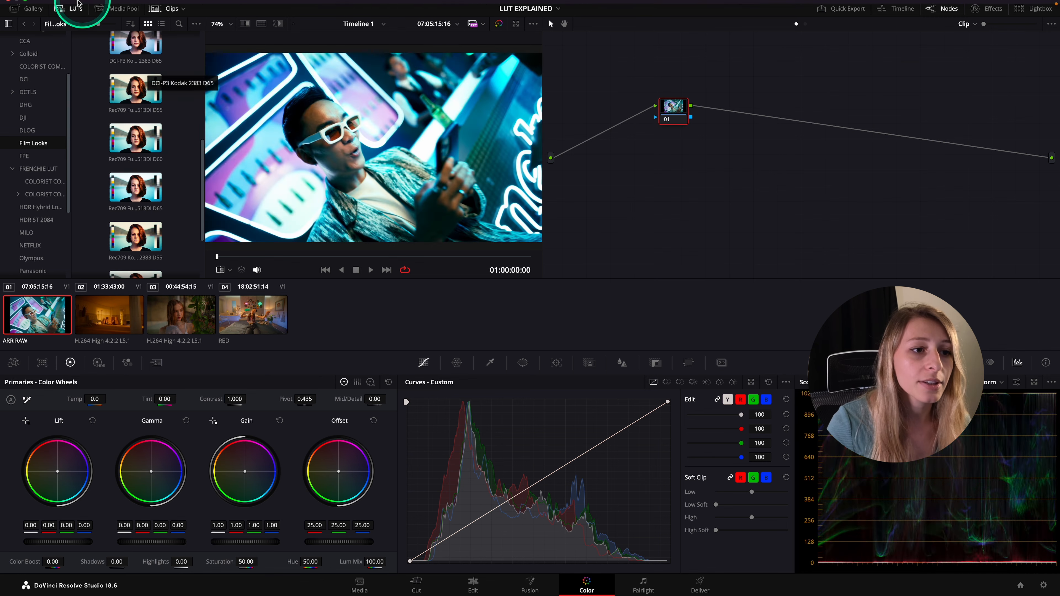
# Leave full-screen mode and open the Film Looks folder on disk through the project's Color Management lookup table settings
pyautogui.click(26, 19)
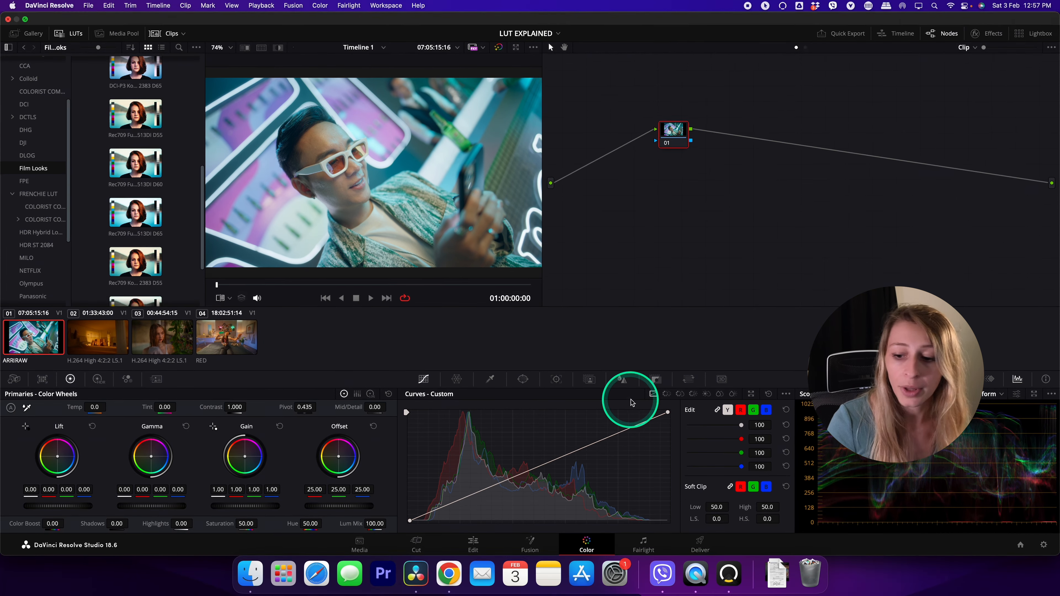
pyautogui.click(1042, 543)
pyautogui.click(527, 430)
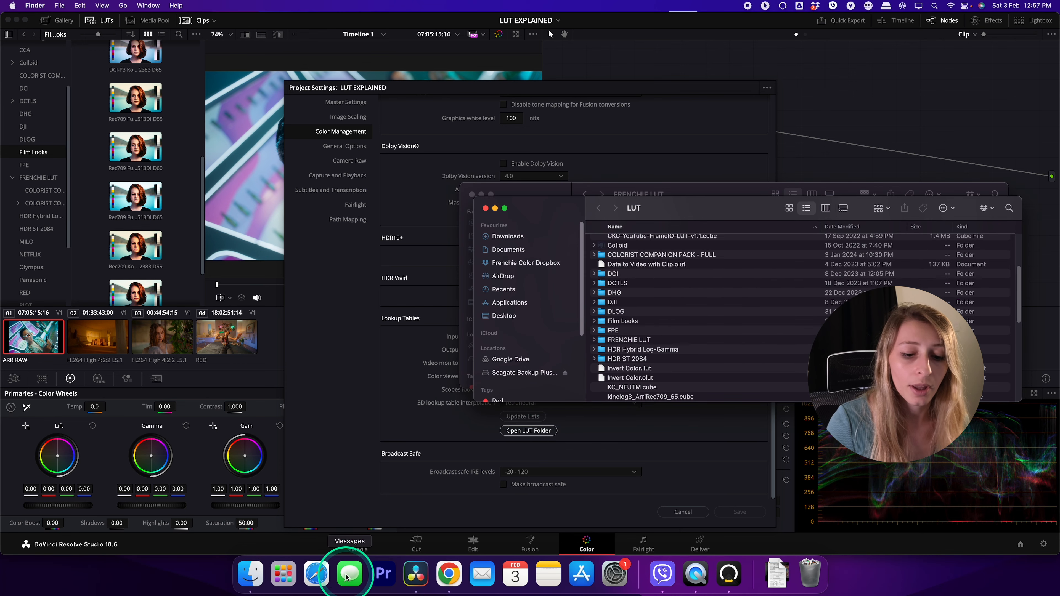
pyautogui.scroll(-10, 656, 313)
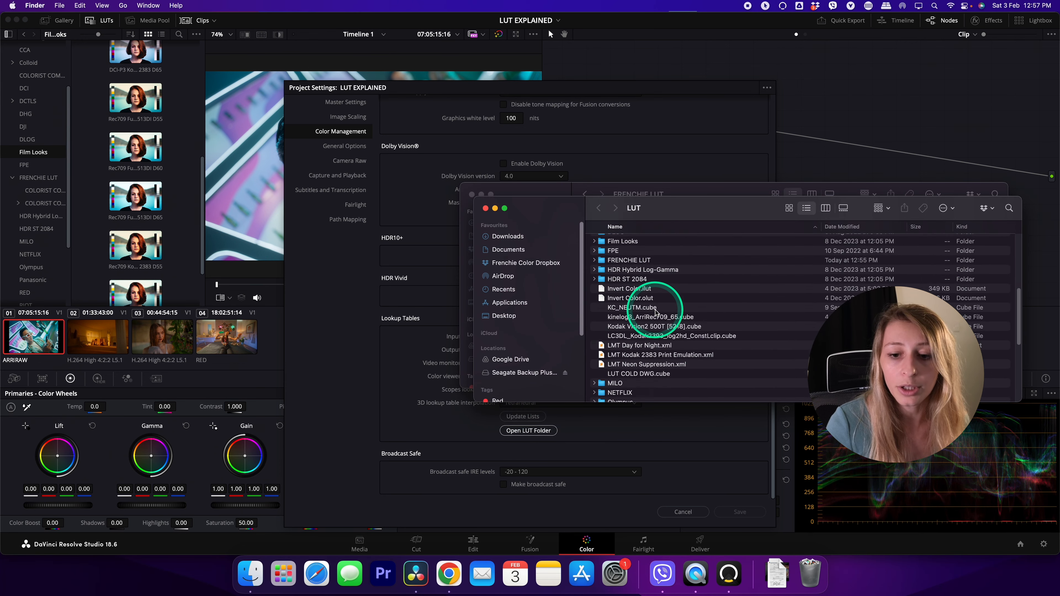
pyautogui.scroll(5, 638, 366)
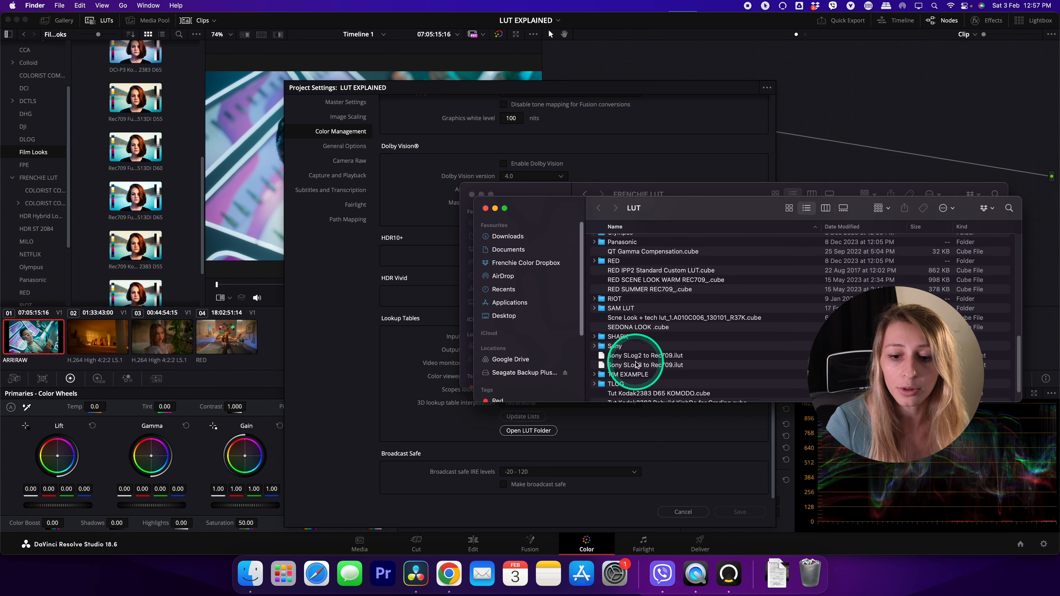
pyautogui.doubleClick(638, 308)
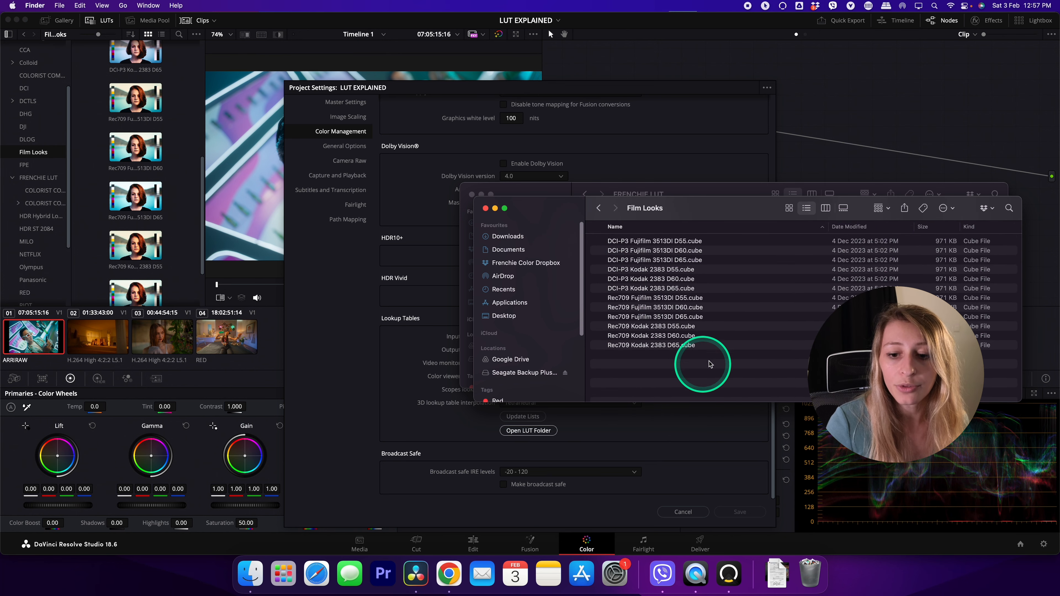
# Launch Sublime Text with an empty untitled document
pyautogui.click(288, 580)
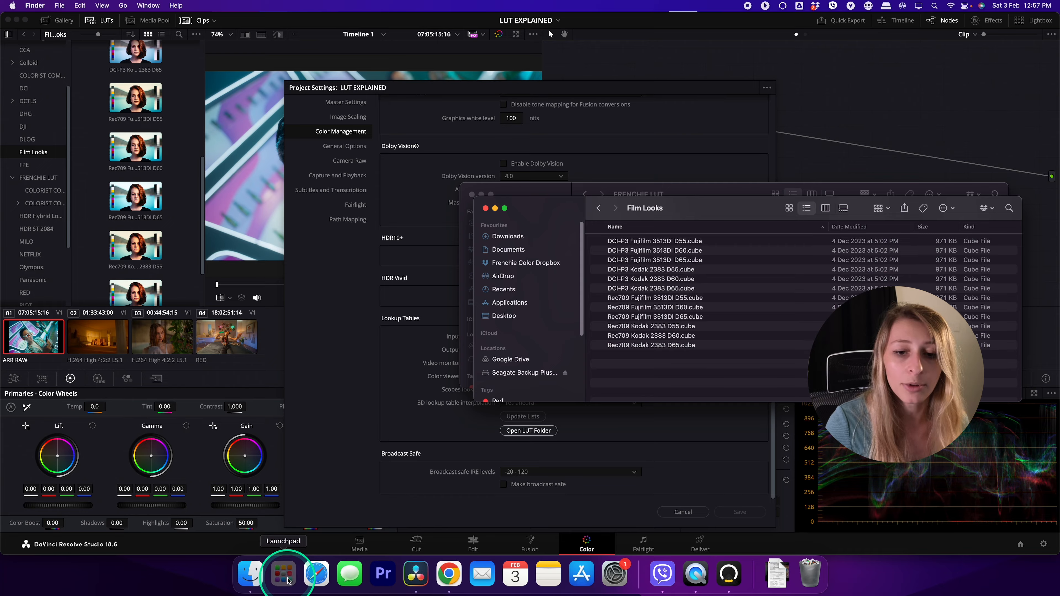
pyautogui.click(601, 518)
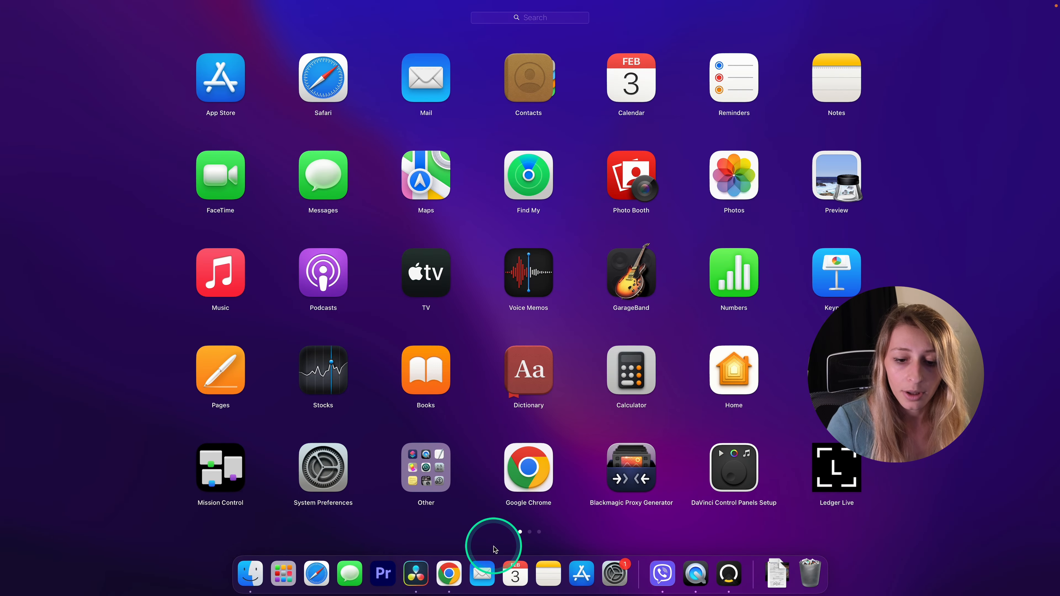
pyautogui.click(529, 531)
pyautogui.click(607, 266)
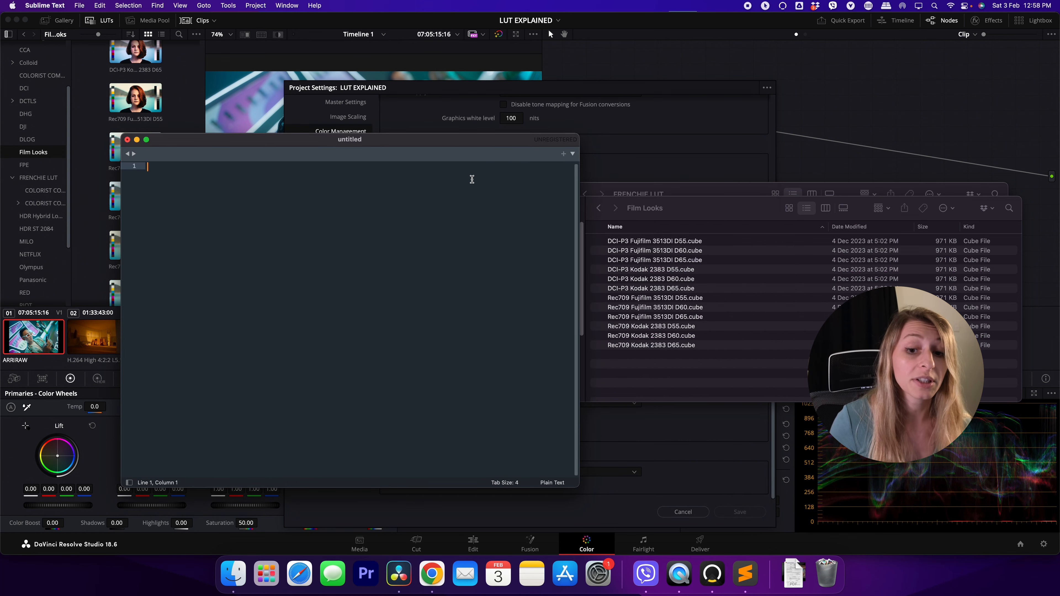
# Open Rec709 Kodak 2383 D55.cube from the Film Looks folder in Sublime Text
pyautogui.click(671, 378)
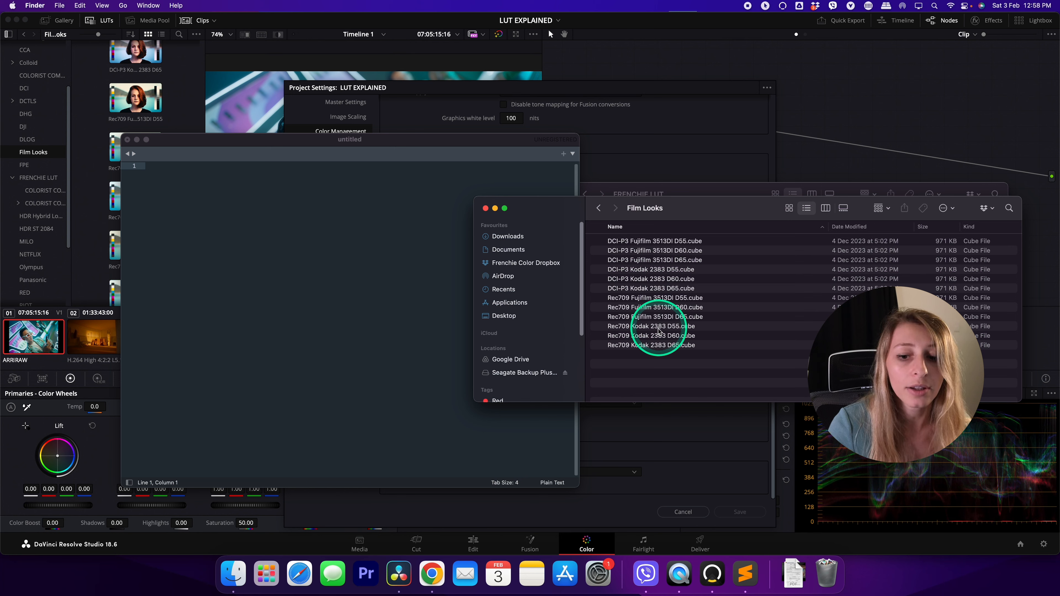
pyautogui.moveTo(639, 328); pyautogui.dragTo(296, 304)
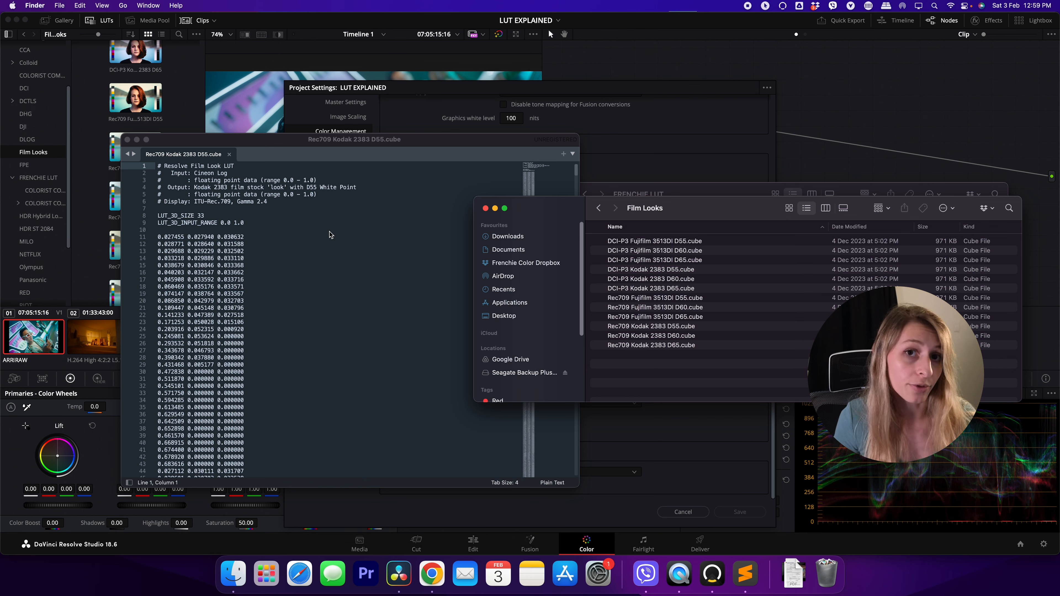
# Open BERLIN DWG.cube from the COLORIST COMPANION PACK - FULL folder inside FRENCHIE LUT in Sublime Text
pyautogui.click(649, 306)
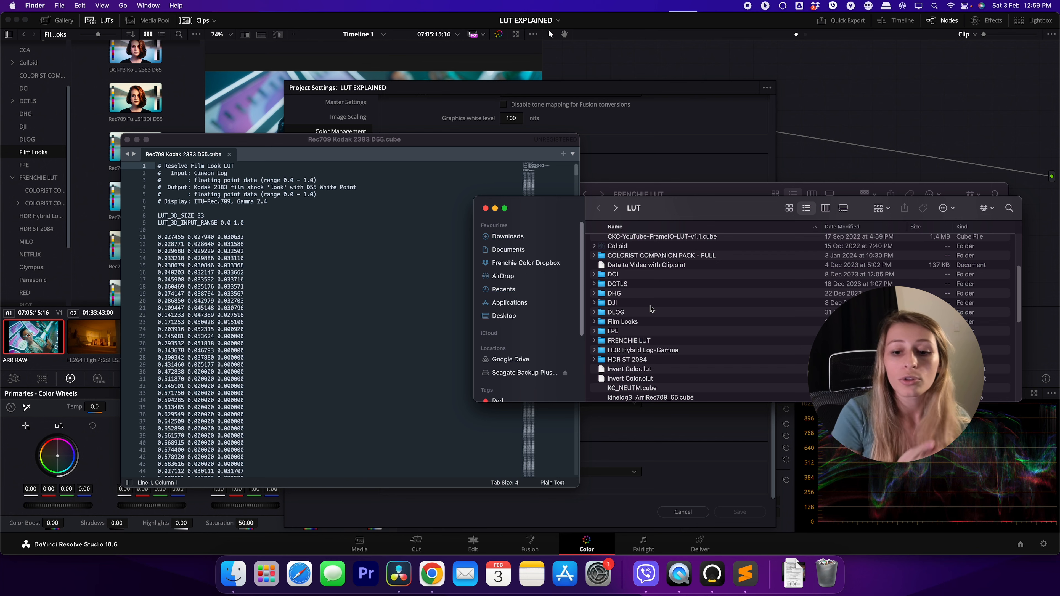
pyautogui.doubleClick(630, 342)
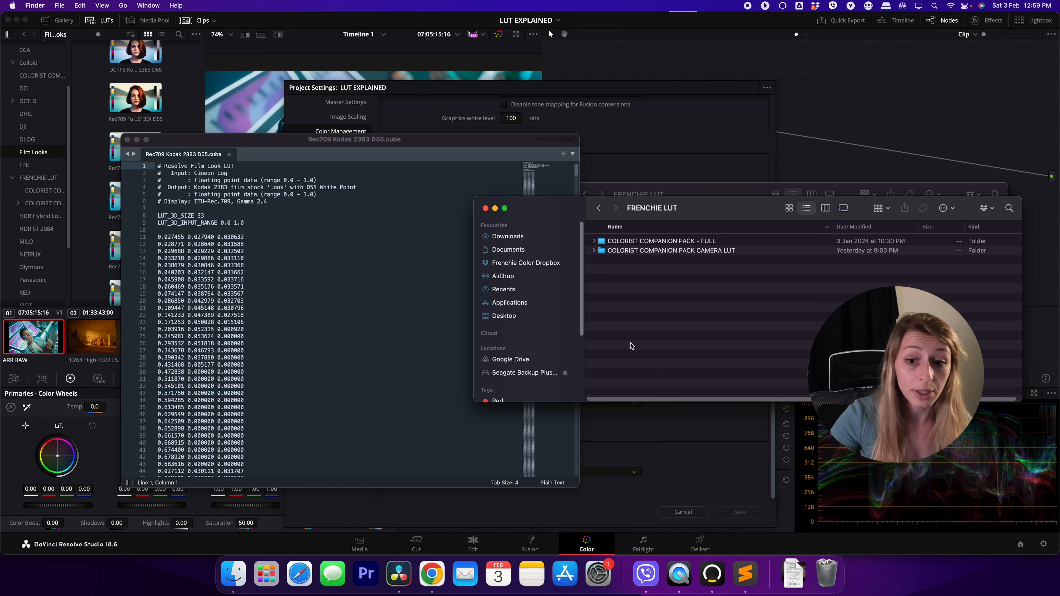
pyautogui.doubleClick(627, 242)
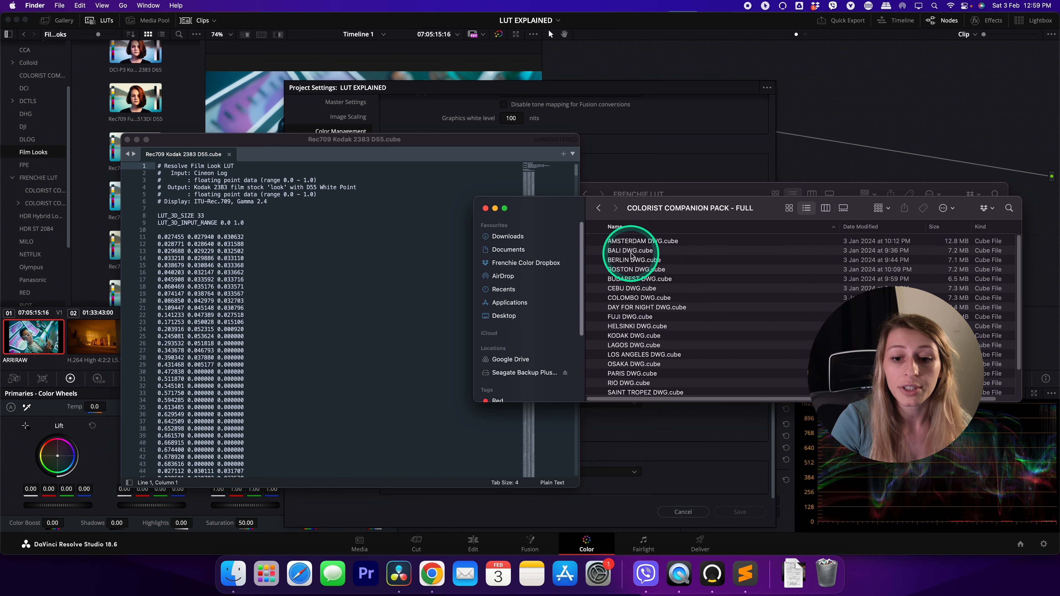
pyautogui.moveTo(624, 260); pyautogui.dragTo(303, 281)
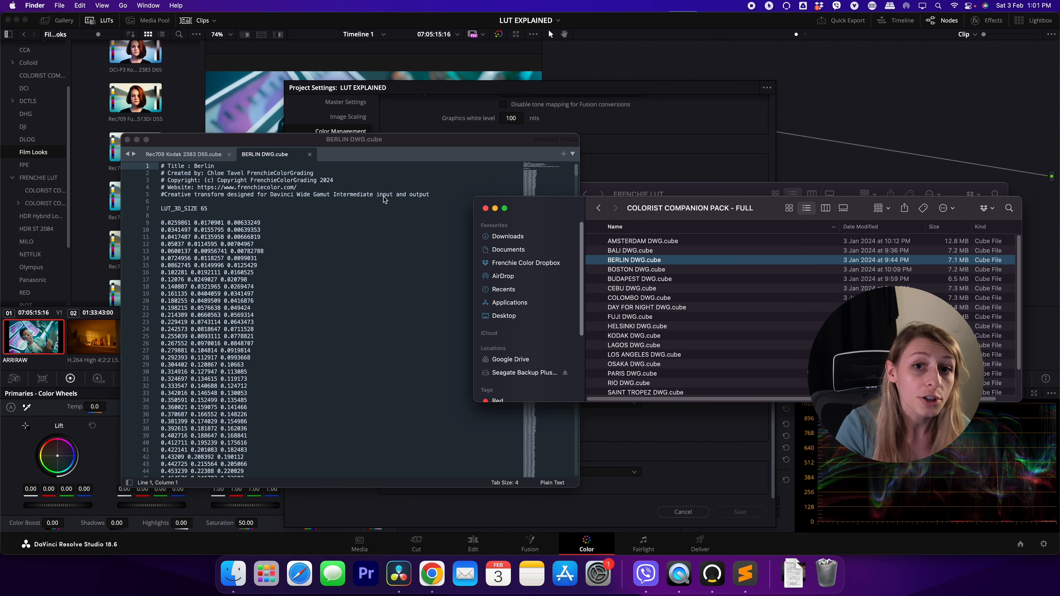
# Switch to DaVinci Resolve and open the COLORIST COMPANION PACK - FULL folder inside the FRENCHIE LUT collection
pyautogui.click(40, 59)
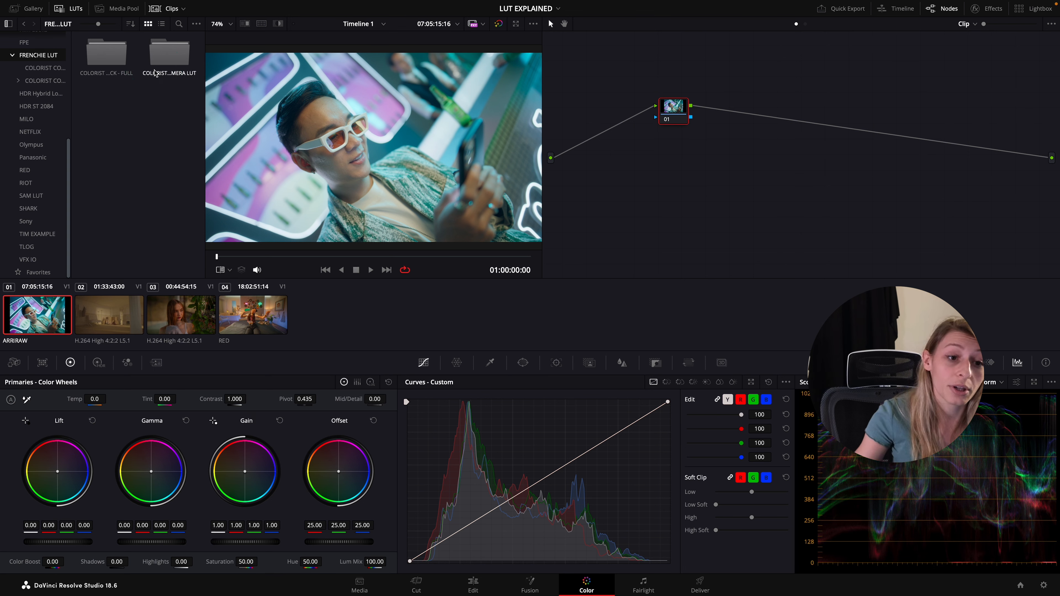
pyautogui.click(181, 73)
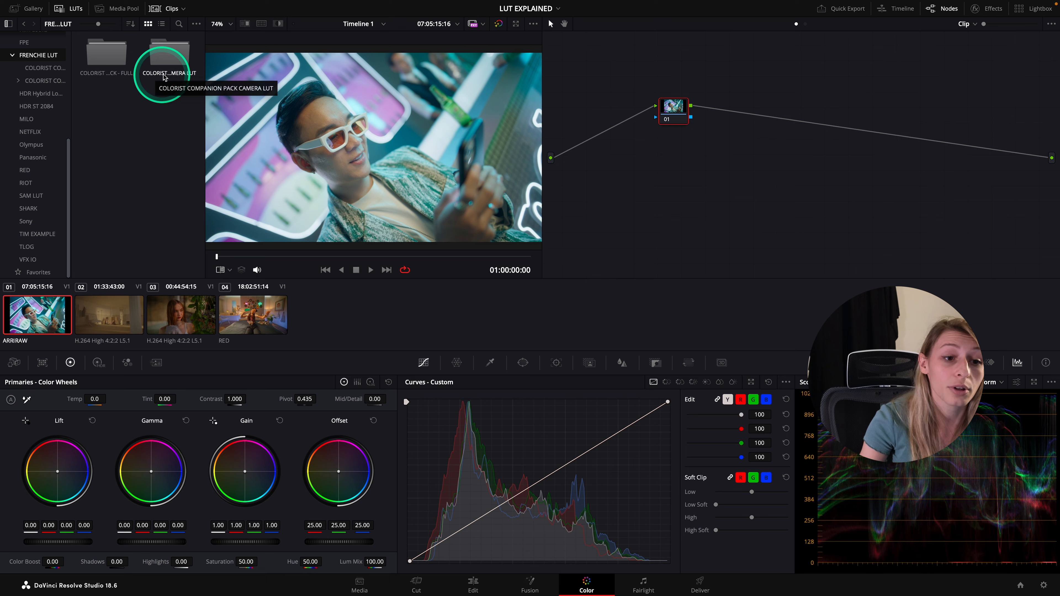
pyautogui.click(183, 74)
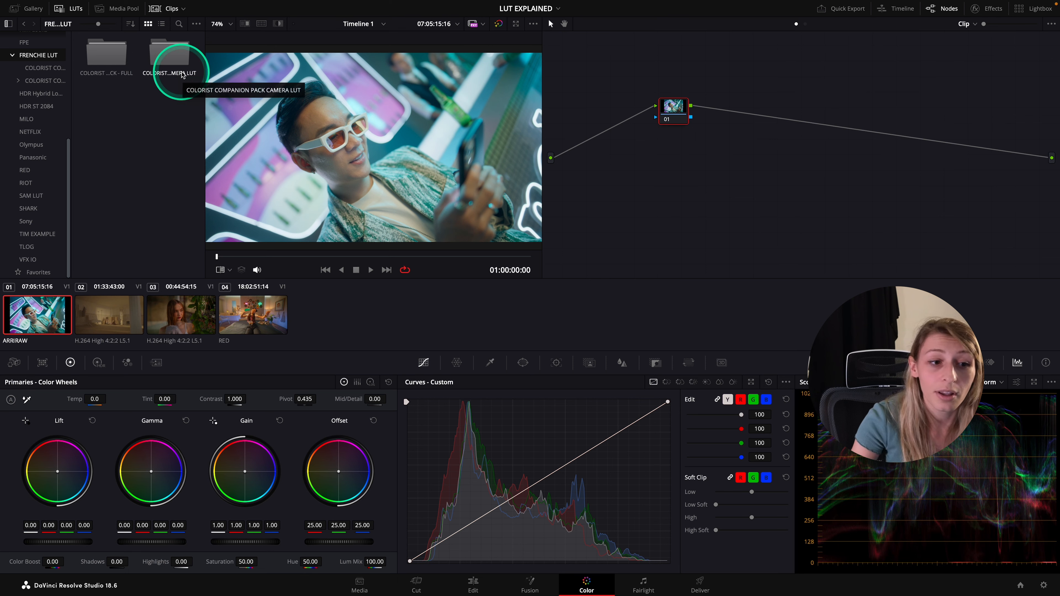
pyautogui.doubleClick(111, 62)
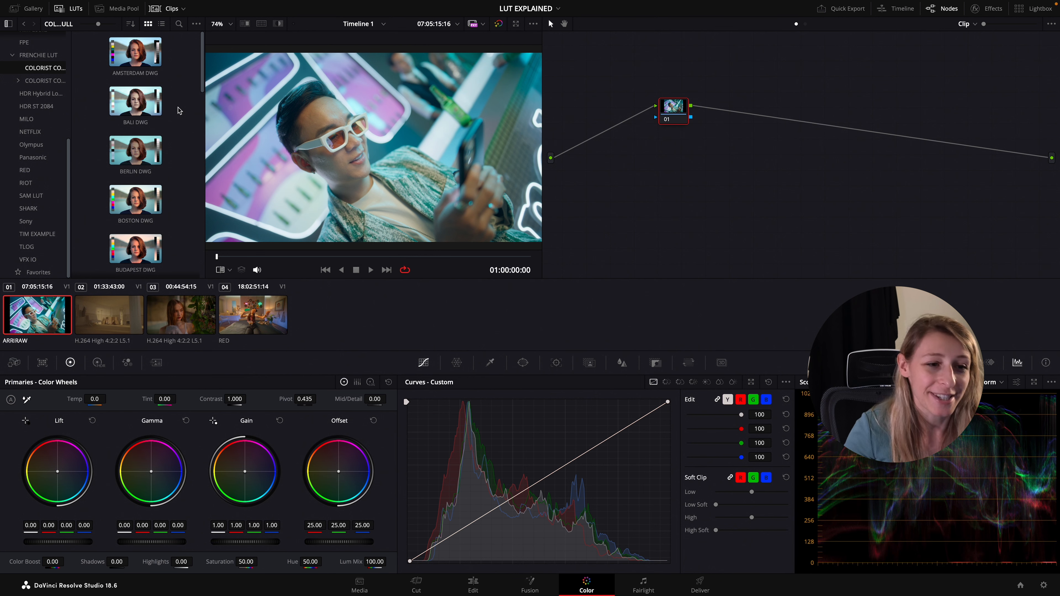
pyautogui.click(191, 176)
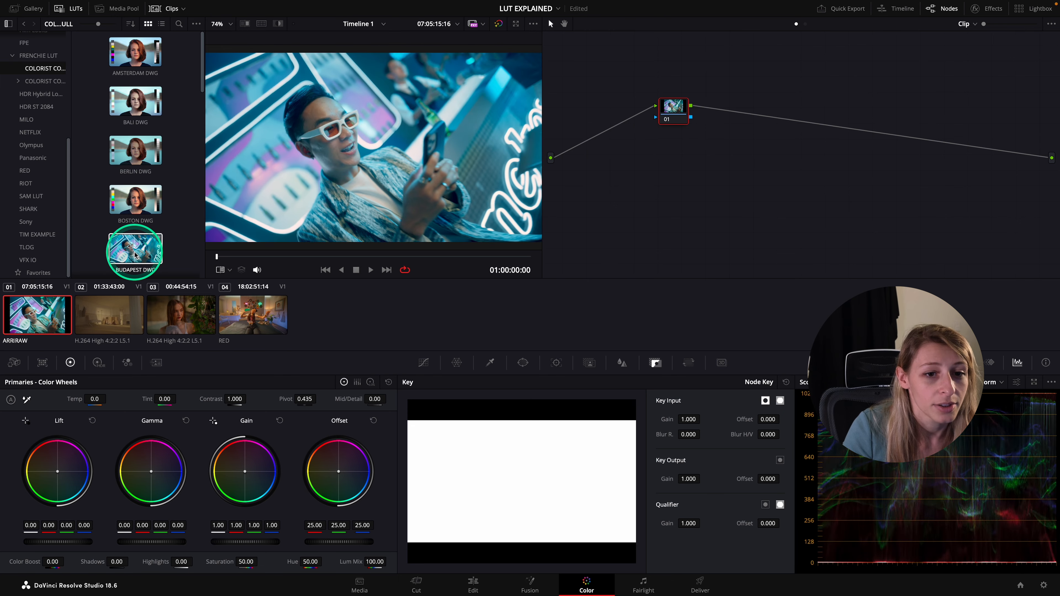
# Apply the AMSTERDAM DWG LUT to node 01, label the node AMSTERDAM and reposition it in the node graph
pyautogui.doubleClick(132, 61)
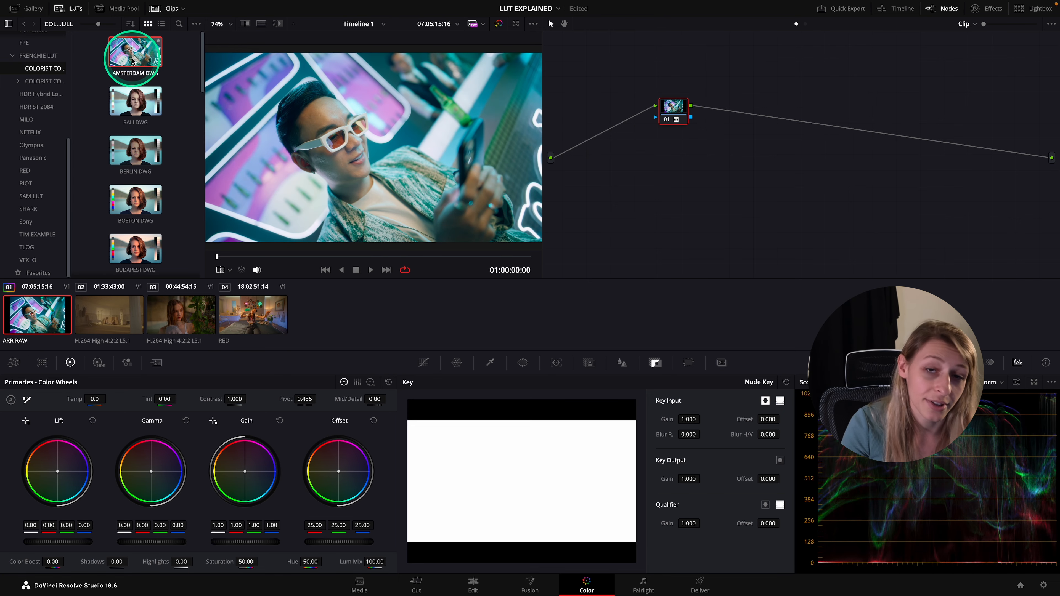
pyautogui.rightClick(671, 106)
pyautogui.click(685, 121)
pyautogui.write('AMS')
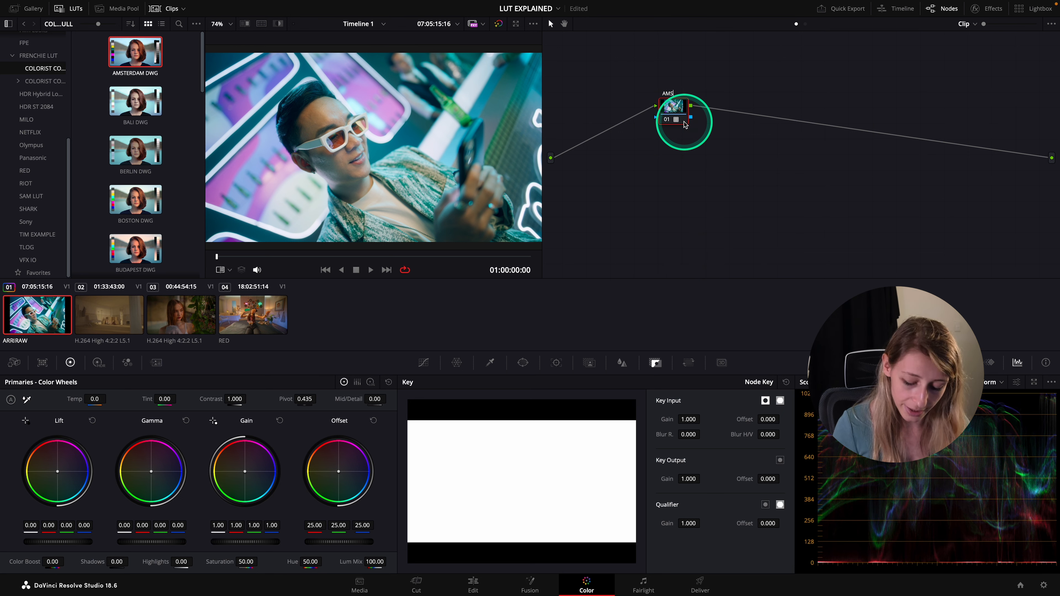
pyautogui.write('TERDAM')
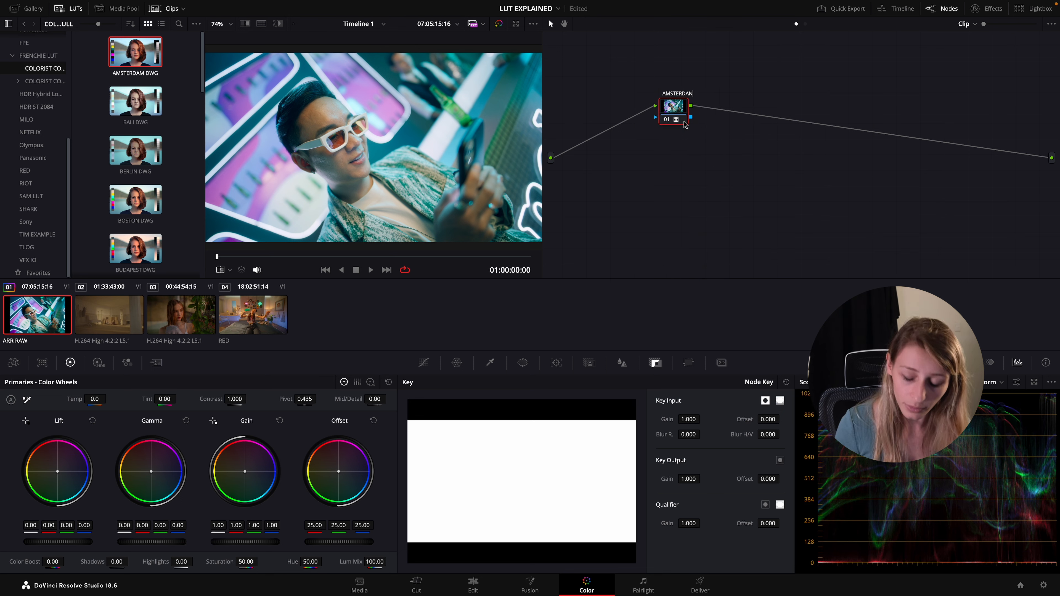
pyautogui.click(744, 177)
pyautogui.moveTo(669, 112); pyautogui.dragTo(717, 99)
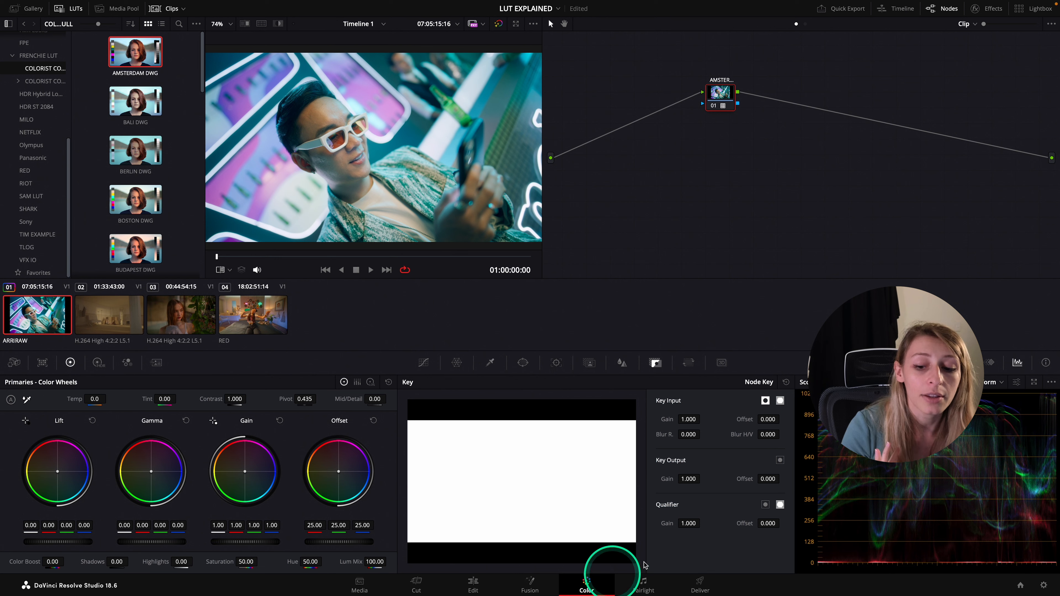
# Try lowering the AMSTERDAM node's key output gain and reset it to 1.000
pyautogui.moveTo(688, 478)
pyautogui.mouseDown()
pyautogui.moveTo(585, 484)
pyautogui.moveTo(781, 487)
pyautogui.moveTo(333, 507)
pyautogui.moveTo(240, 495)
pyautogui.moveTo(420, 508)
pyautogui.moveTo(737, 499)
pyautogui.moveTo(669, 479)
pyautogui.mouseUp()
pyautogui.doubleClick(669, 479)
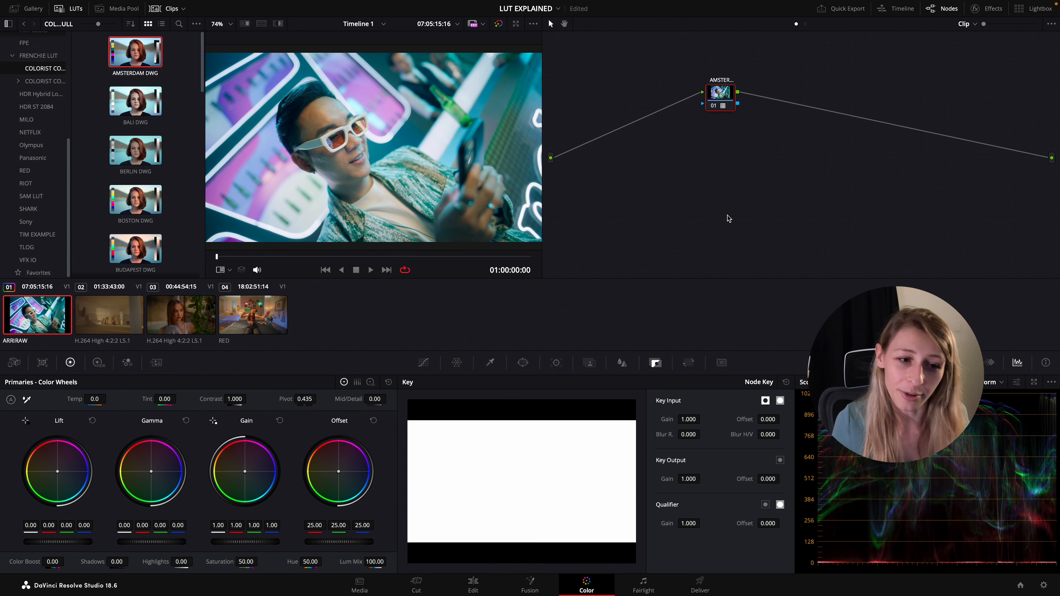
# Add a serial node before the AMSTERDAM node, check the clip full screen and move the new node clear of it
pyautogui.hotkey('shift', 's')
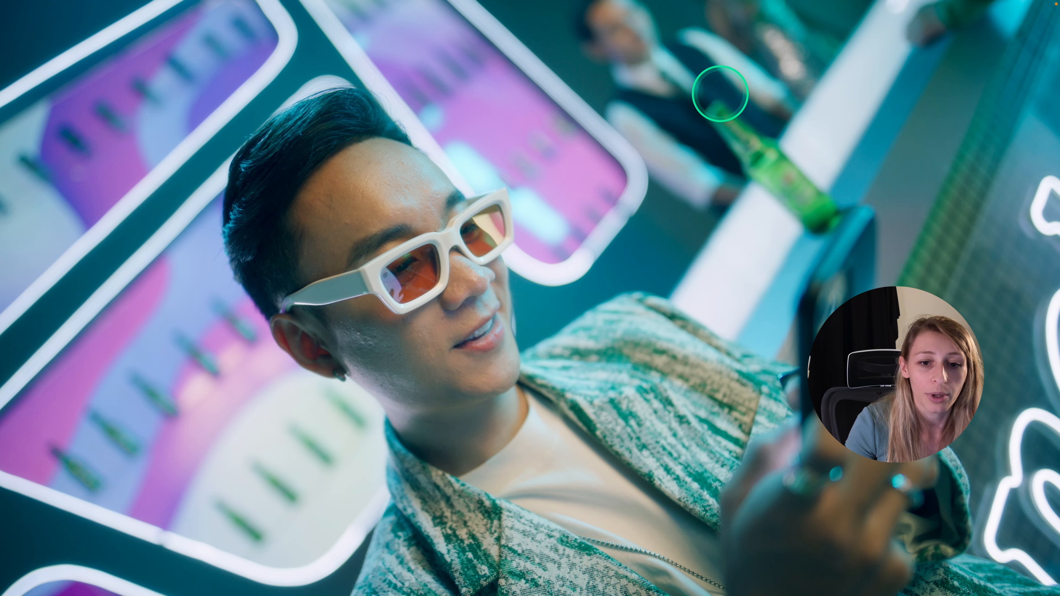
pyautogui.moveTo(721, 96)
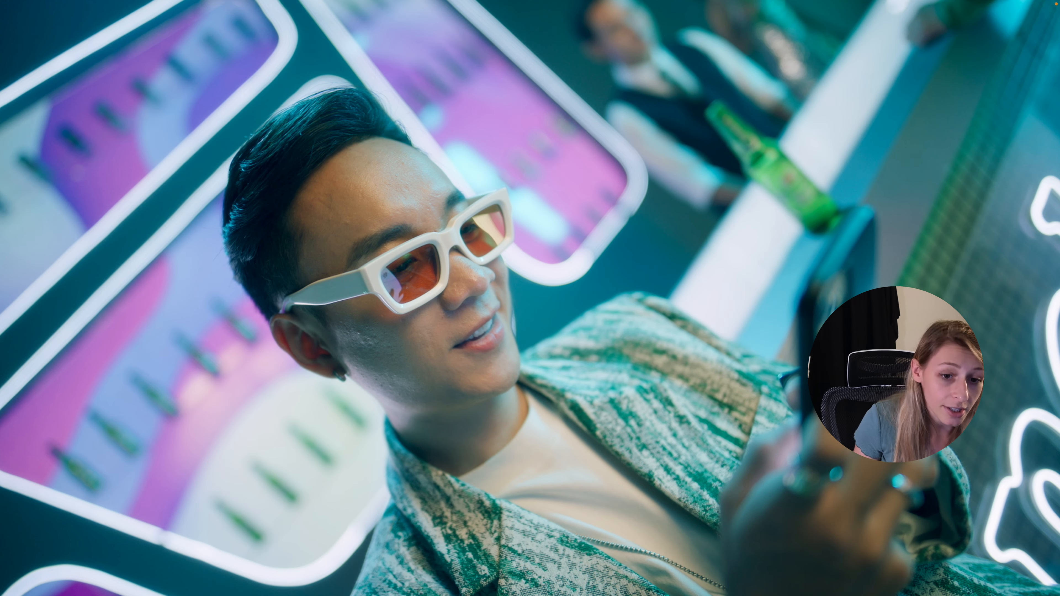
pyautogui.press('Escape')
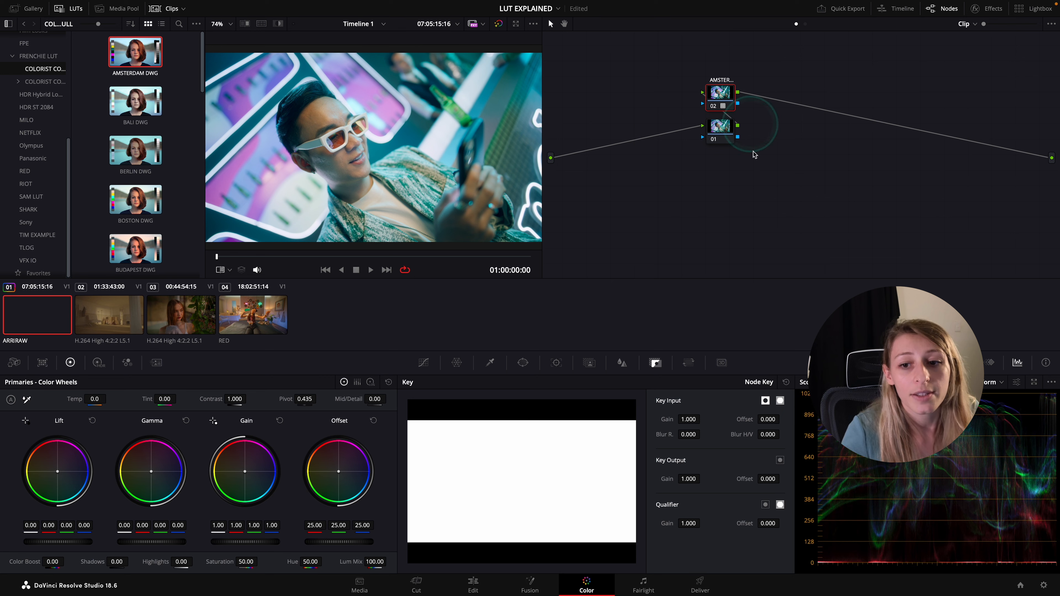
pyautogui.moveTo(720, 126); pyautogui.dragTo(686, 128)
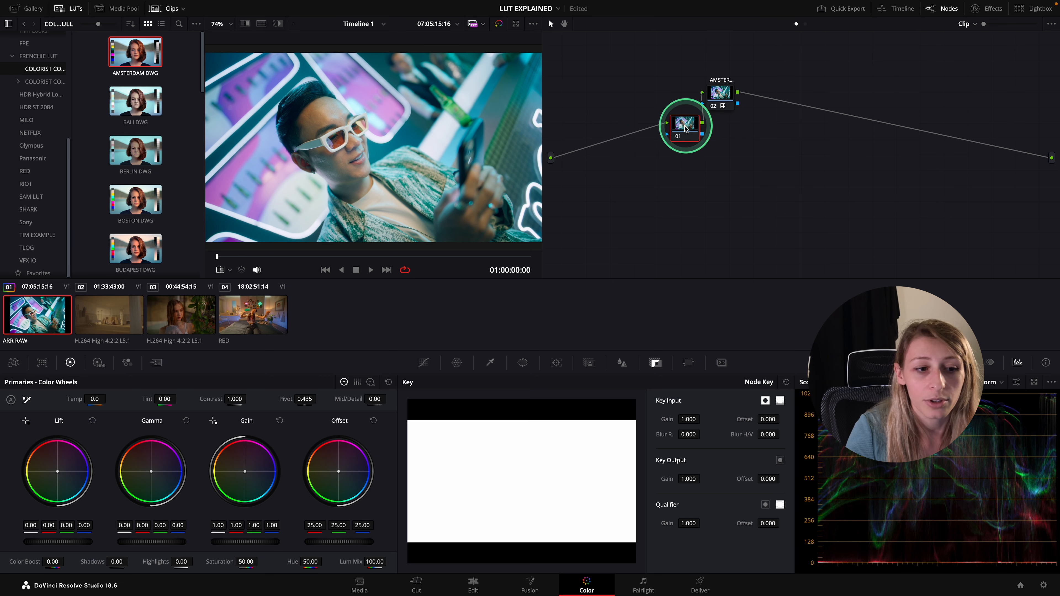
# Find the OSAKA DWG LUT in the pack and apply it to the new node before AMSTERDAM
pyautogui.scroll(-3, 195, 234)
pyautogui.scroll(-4, 195, 235)
pyautogui.click(193, 234)
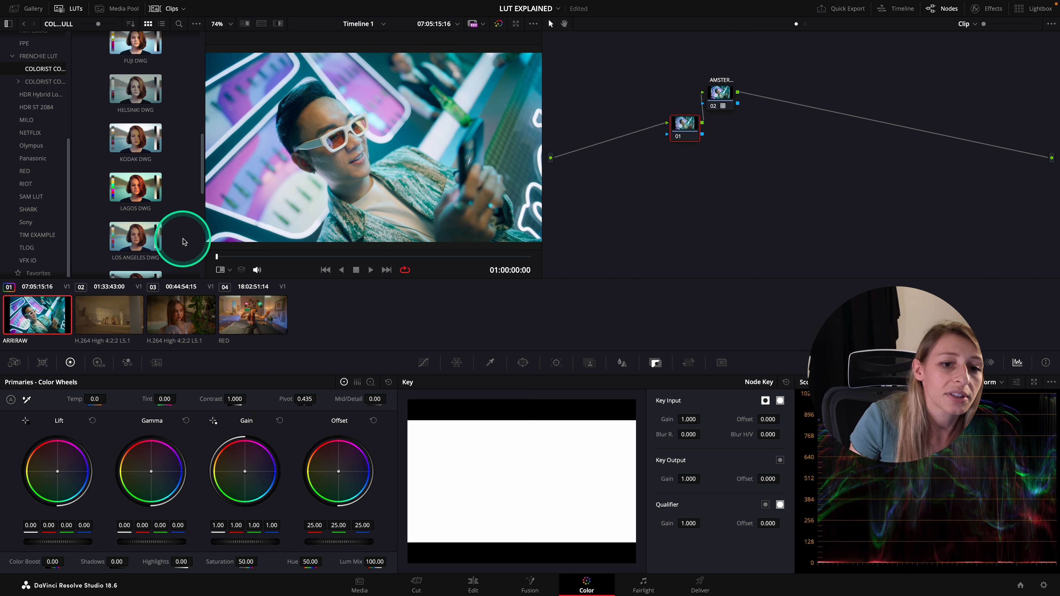
pyautogui.scroll(-2, 184, 242)
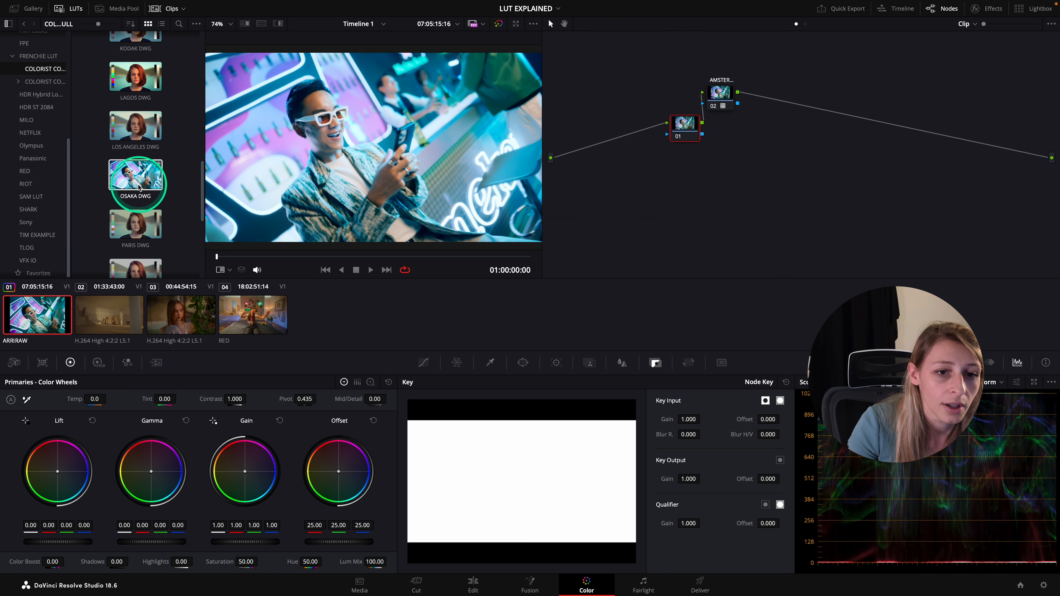
pyautogui.doubleClick(122, 188)
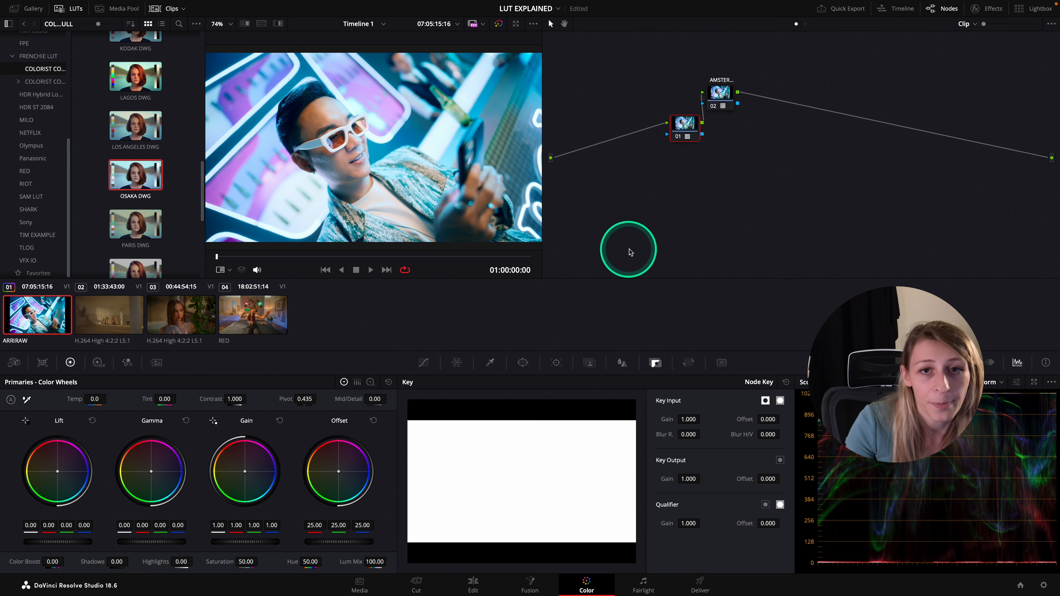
# Label the new node OSAKA and reduce its key output gain to 0.311
pyautogui.rightClick(678, 131)
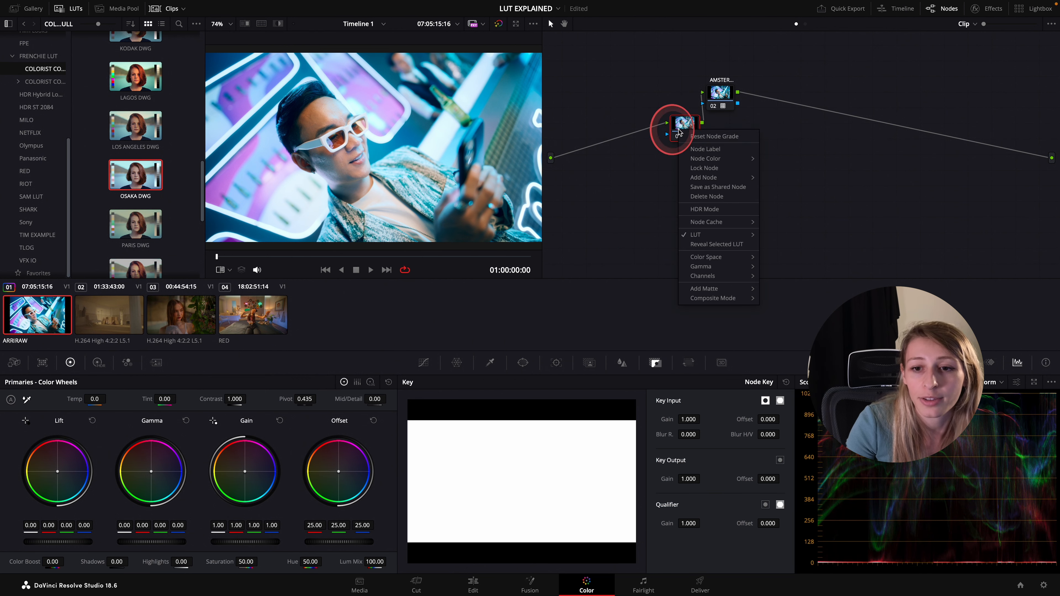
pyautogui.click(696, 150)
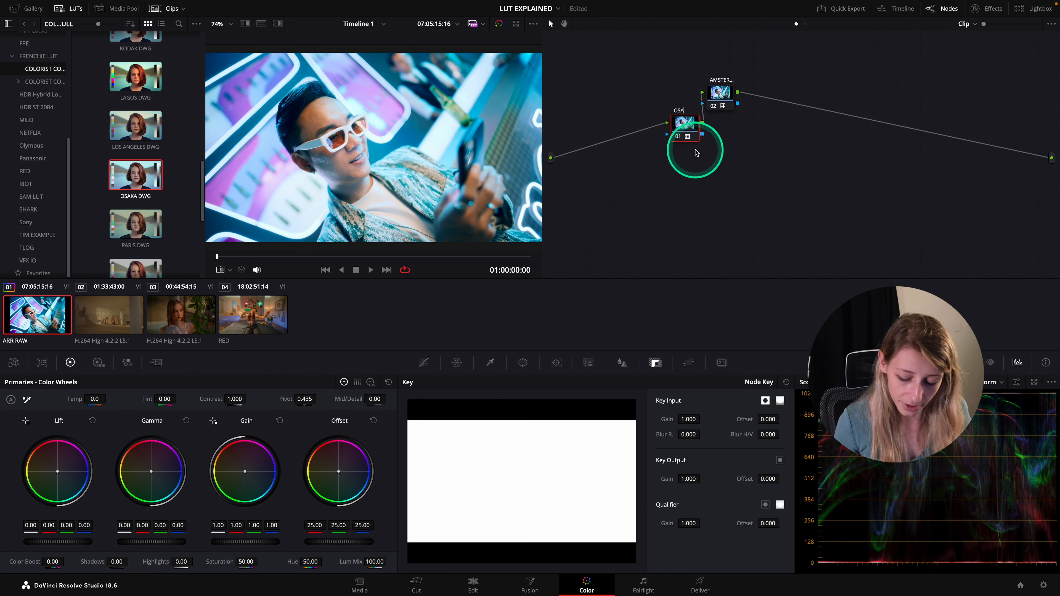
pyautogui.press('Return')
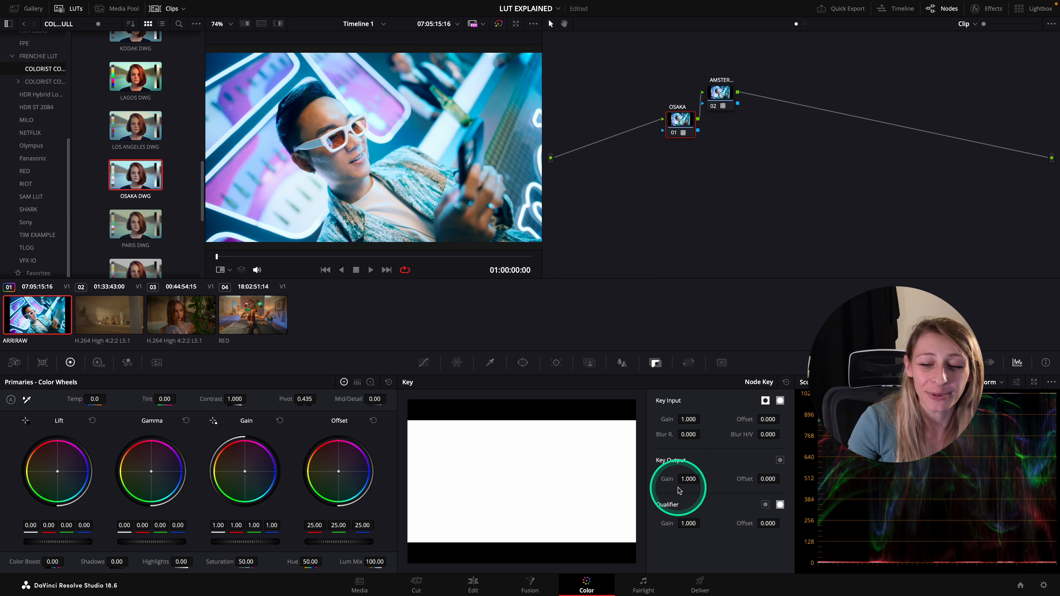
pyautogui.moveTo(668, 479); pyautogui.dragTo(350, 488)
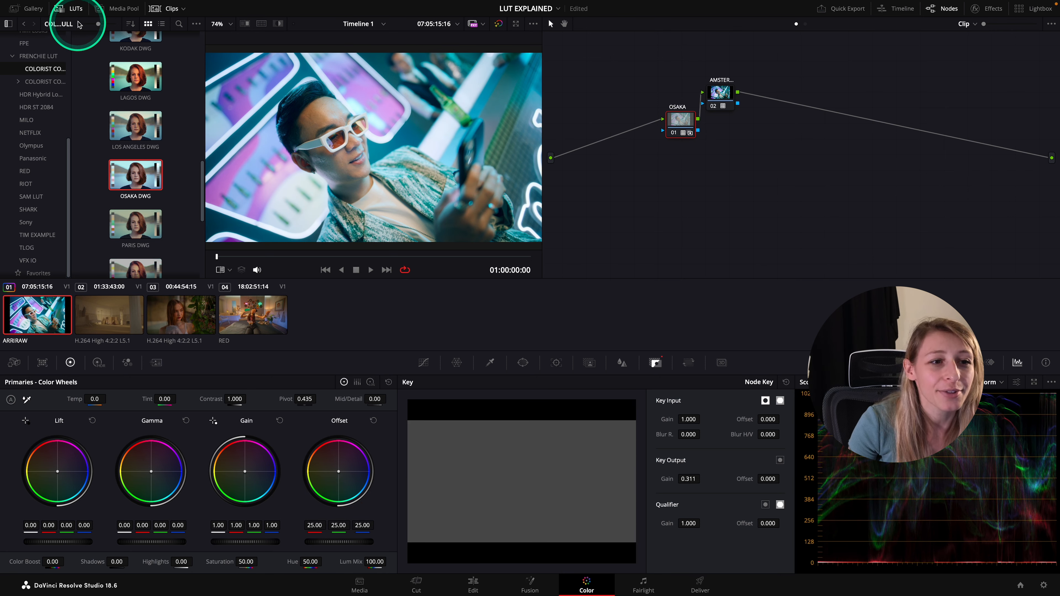
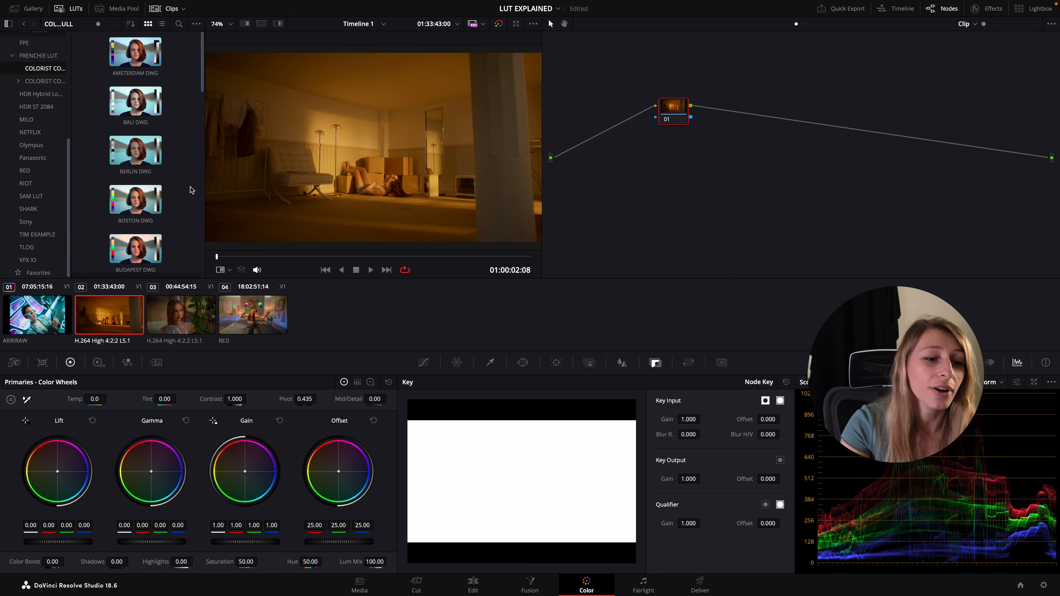
# Select the second clip, find the KODAK DWG LUT in the pack and apply it to the clip's node
pyautogui.click(162, 321)
pyautogui.click(224, 313)
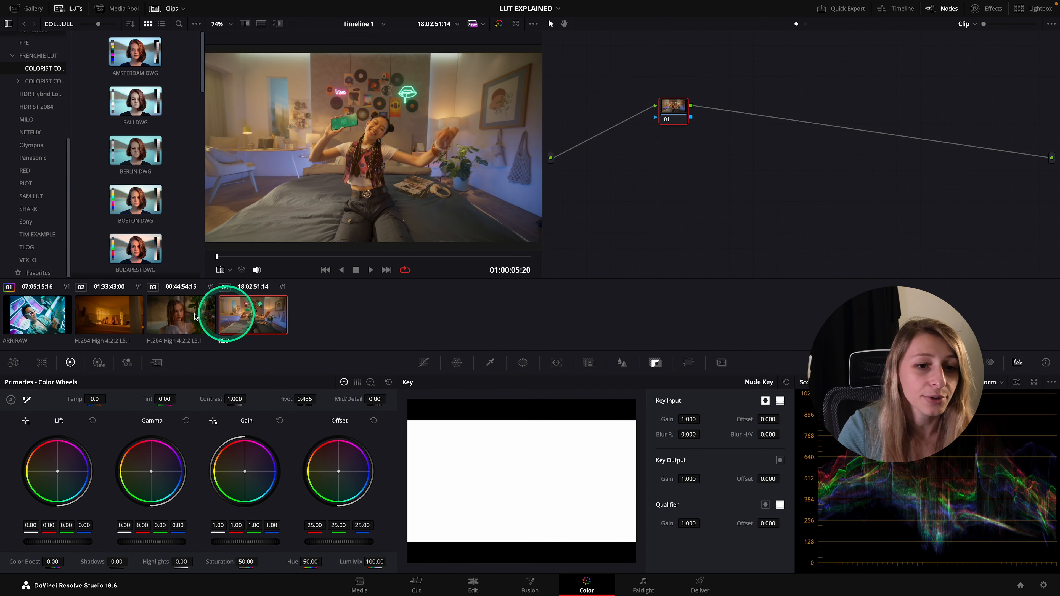
pyautogui.click(124, 315)
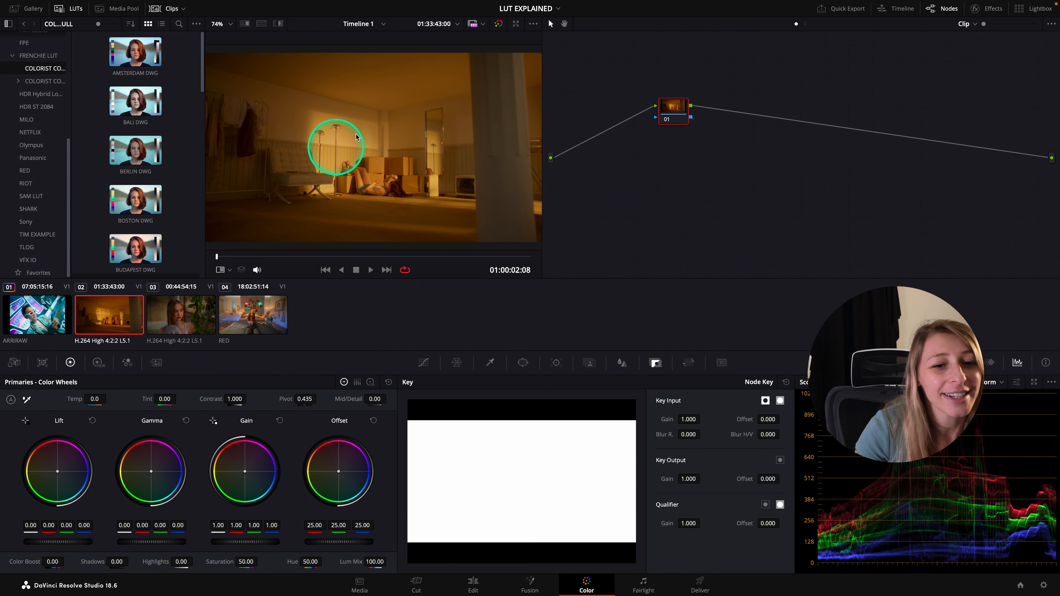
pyautogui.scroll(-3, 179, 213)
pyautogui.scroll(-3, 179, 215)
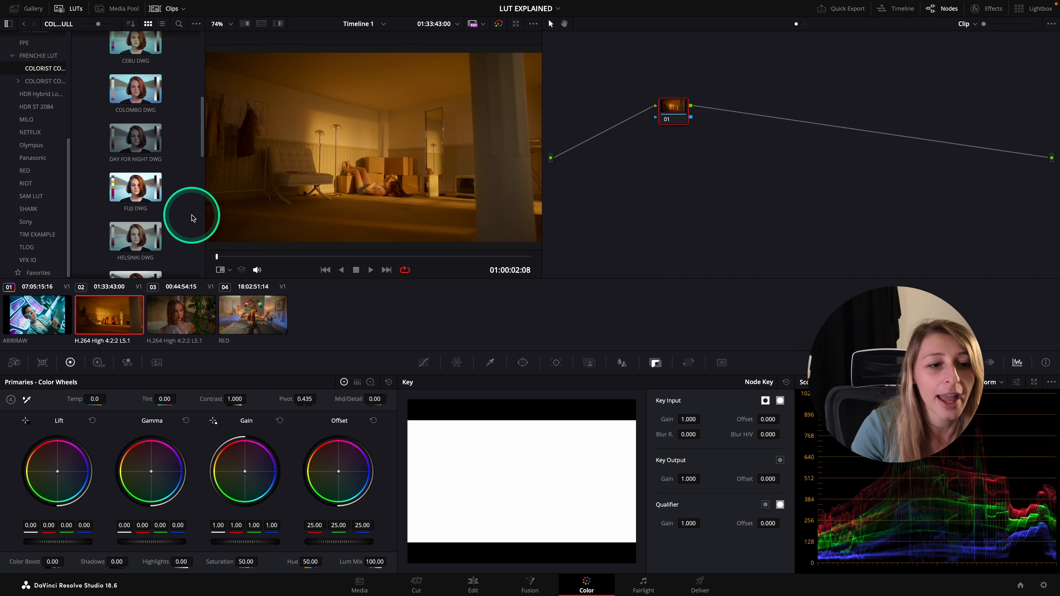
pyautogui.scroll(-5, 192, 218)
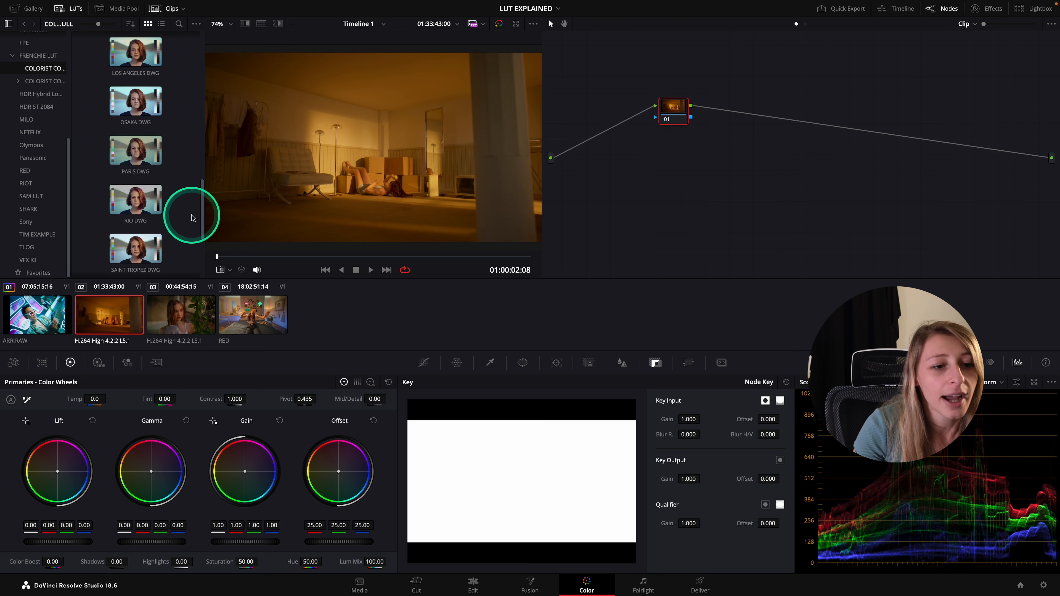
pyautogui.scroll(3, 192, 218)
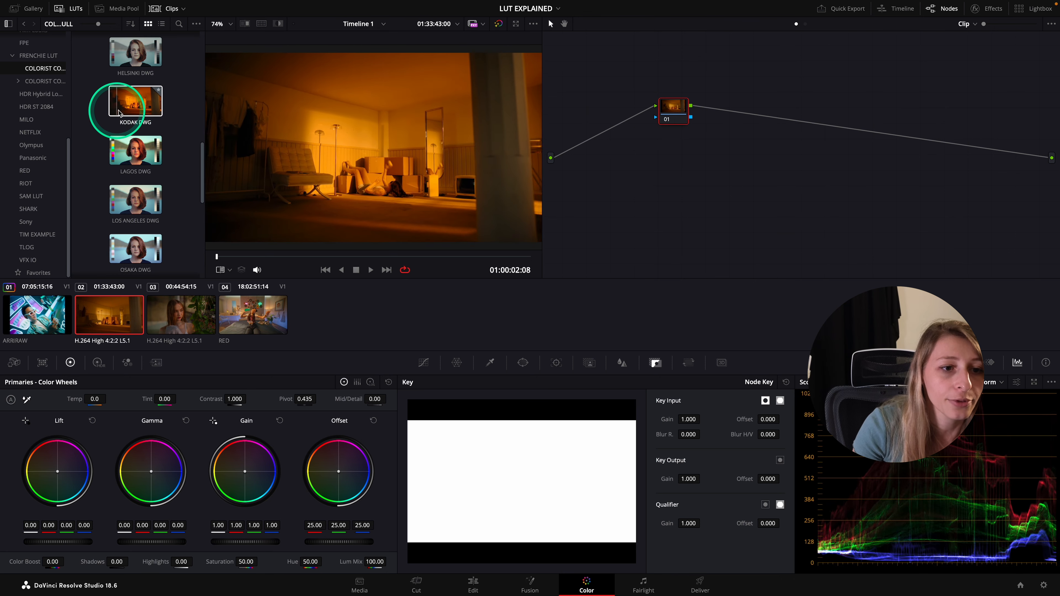
pyautogui.click(136, 106)
pyautogui.moveTo(136, 107); pyautogui.dragTo(694, 118)
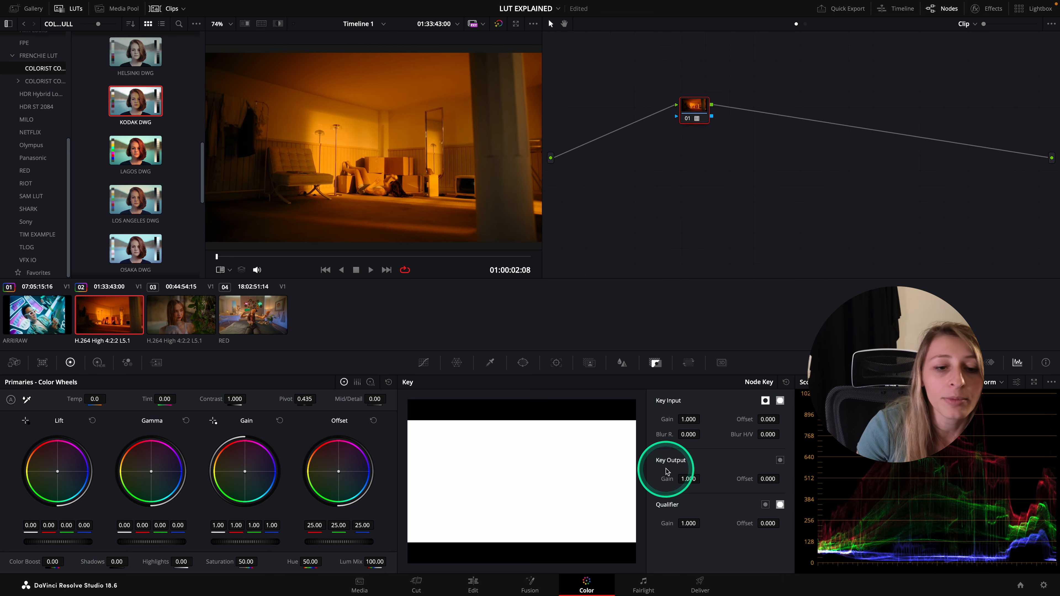
# Reduce the KODAK node's key output gain to 0.512 and compare the clip with and without the grade full screen
pyautogui.moveTo(673, 480); pyautogui.dragTo(446, 501)
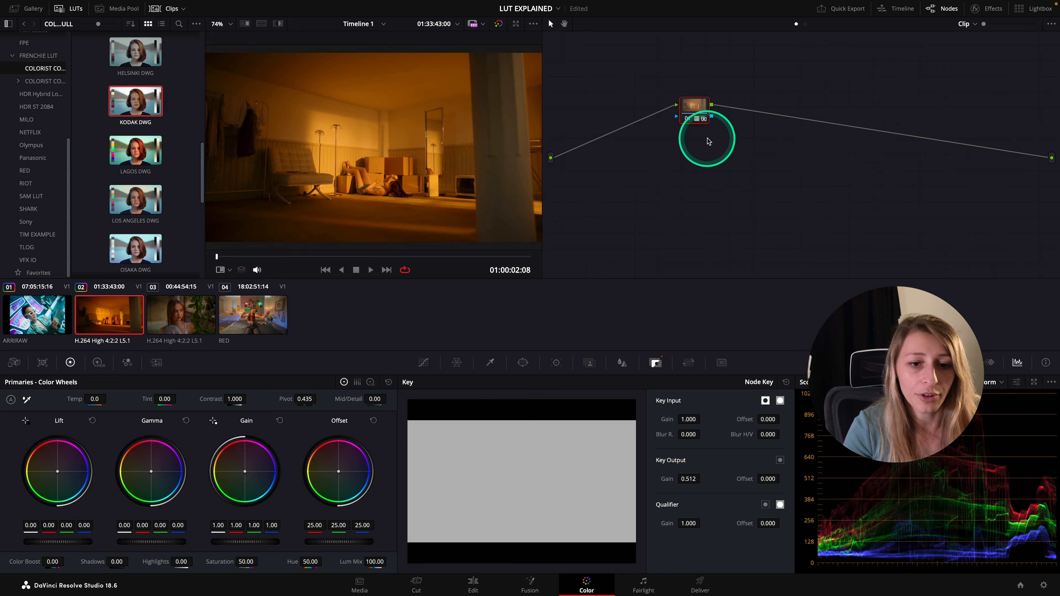
pyautogui.press('super+f')
pyautogui.press('super+d')
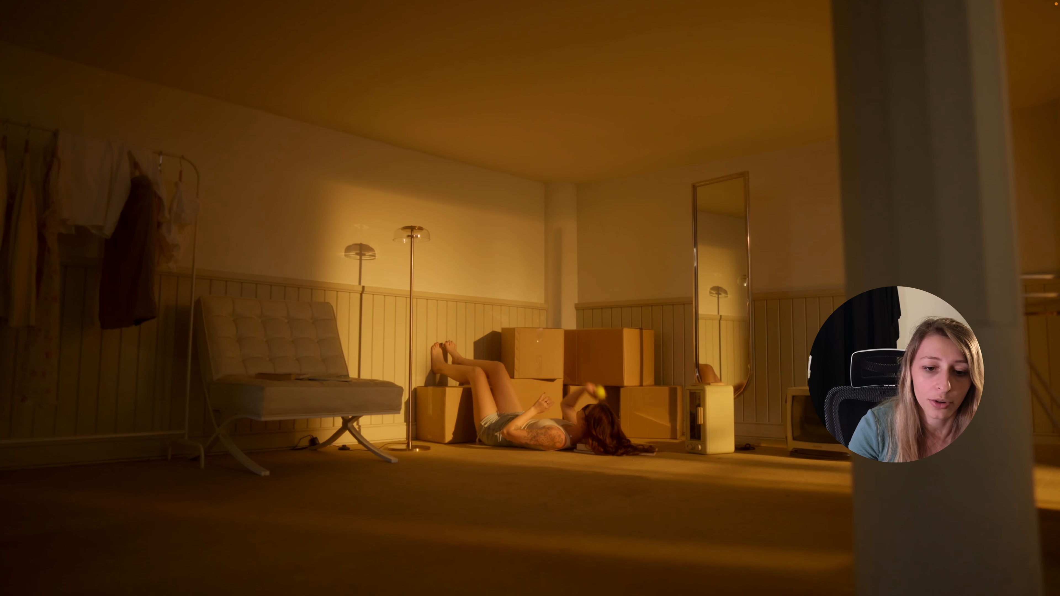
pyautogui.press('super+d')
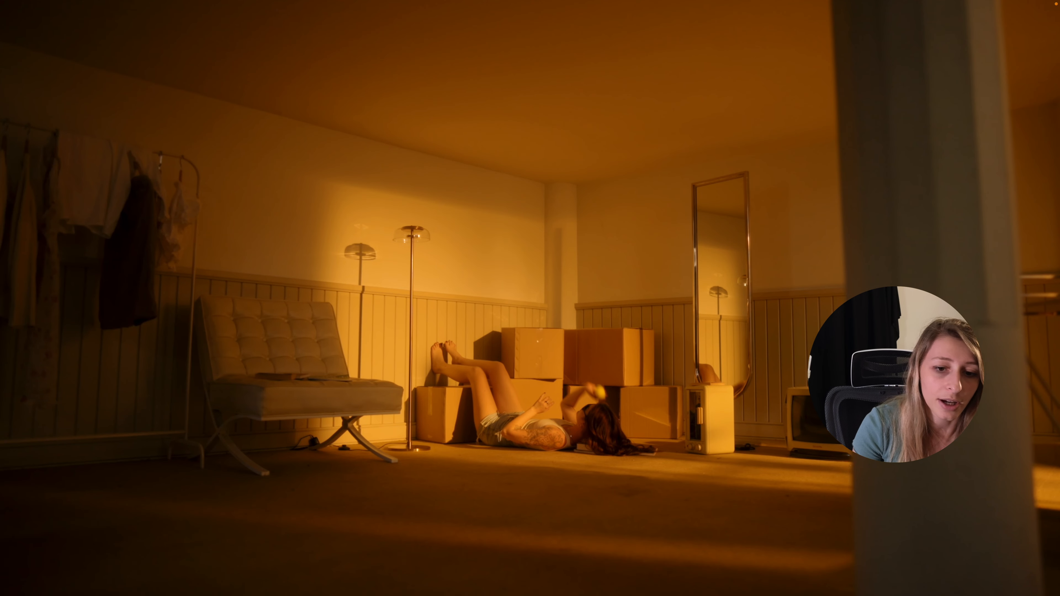
pyautogui.press('super+f')
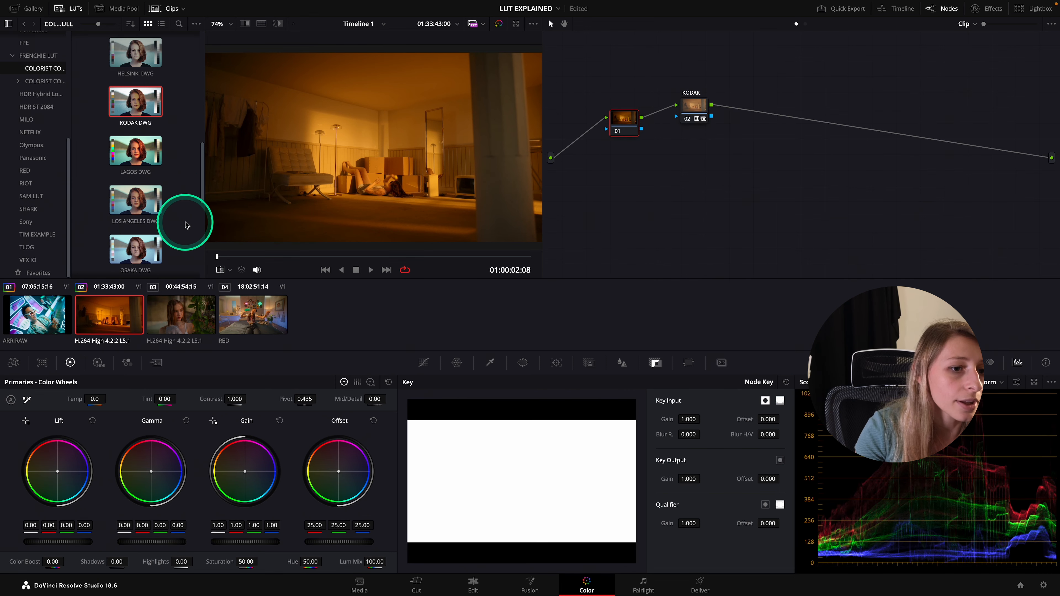
# Find the COLOMBO DWG LUT in the pack and apply it to the node before KODAK
pyautogui.scroll(2, 188, 226)
pyautogui.scroll(2, 188, 226)
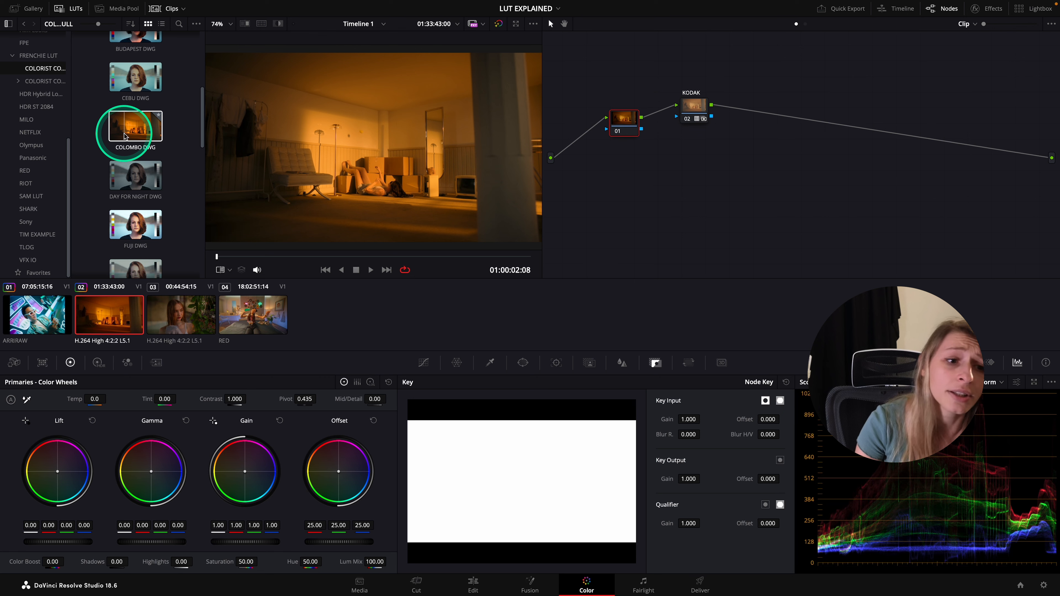
pyautogui.doubleClick(135, 126)
pyautogui.click(735, 186)
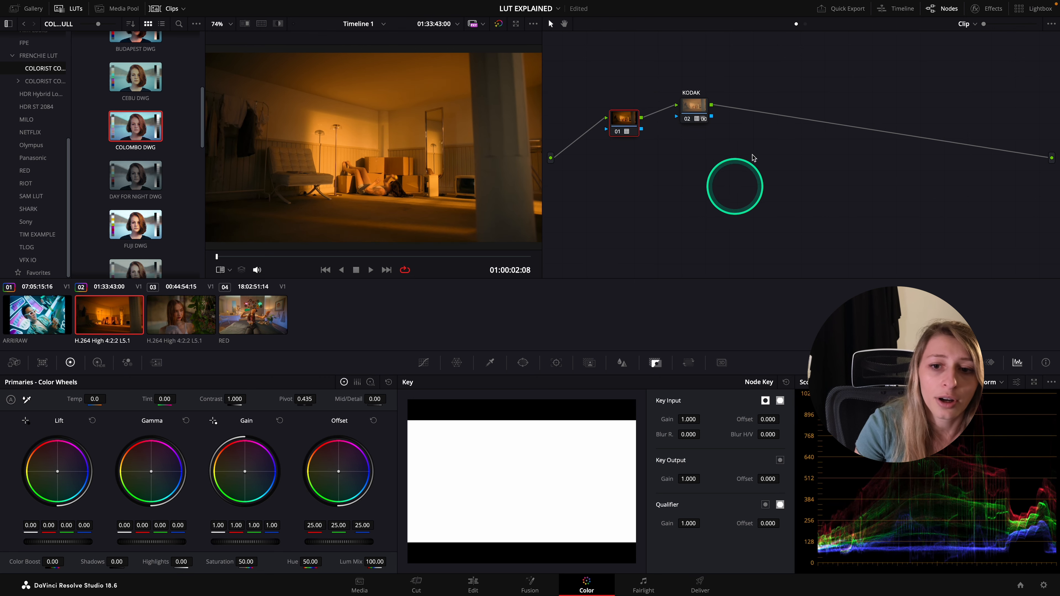
# Label the first node COLOMBO and move it up level with the KODAK node
pyautogui.rightClick(612, 124)
pyautogui.click(640, 144)
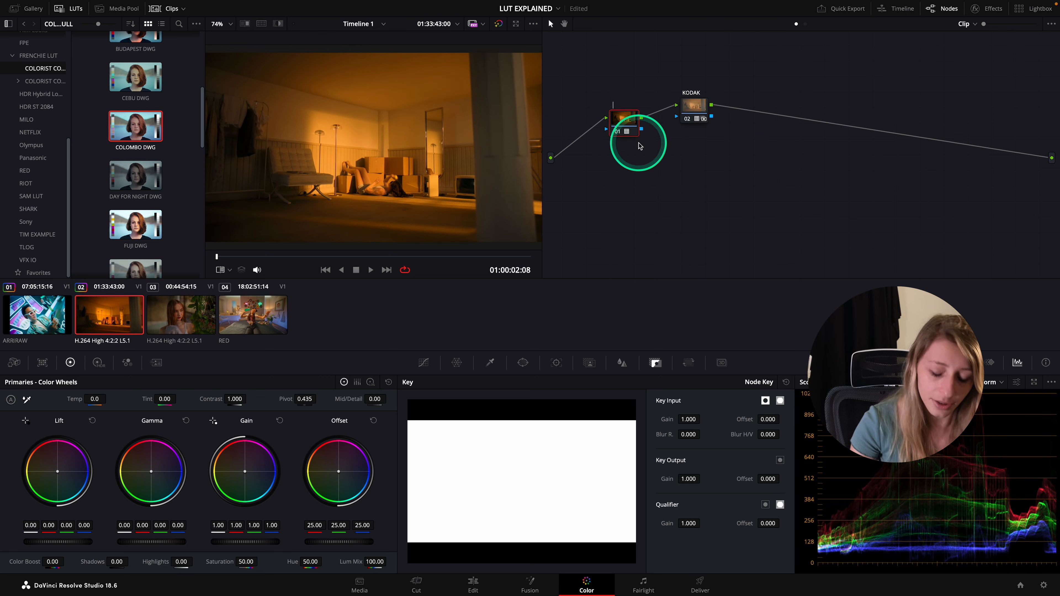
pyautogui.write('COLOMBO')
pyautogui.click(673, 163)
pyautogui.moveTo(623, 119); pyautogui.dragTo(620, 100)
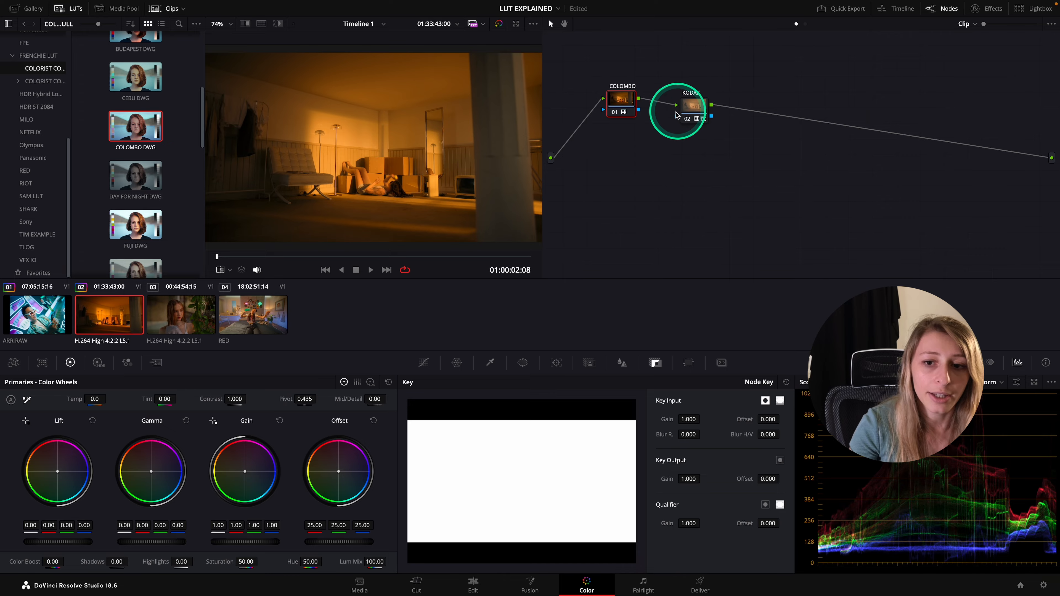
# Compare the clip with and without the combined COLOMBO and KODAK grade full screen
pyautogui.press('super+f')
pyautogui.press('super+d')
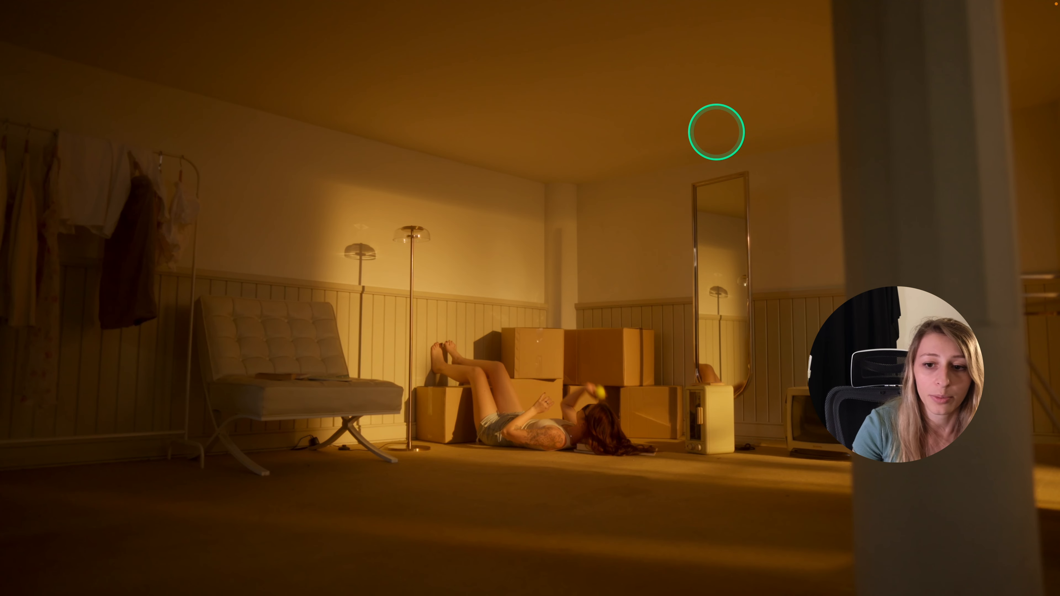
pyautogui.press('super+d')
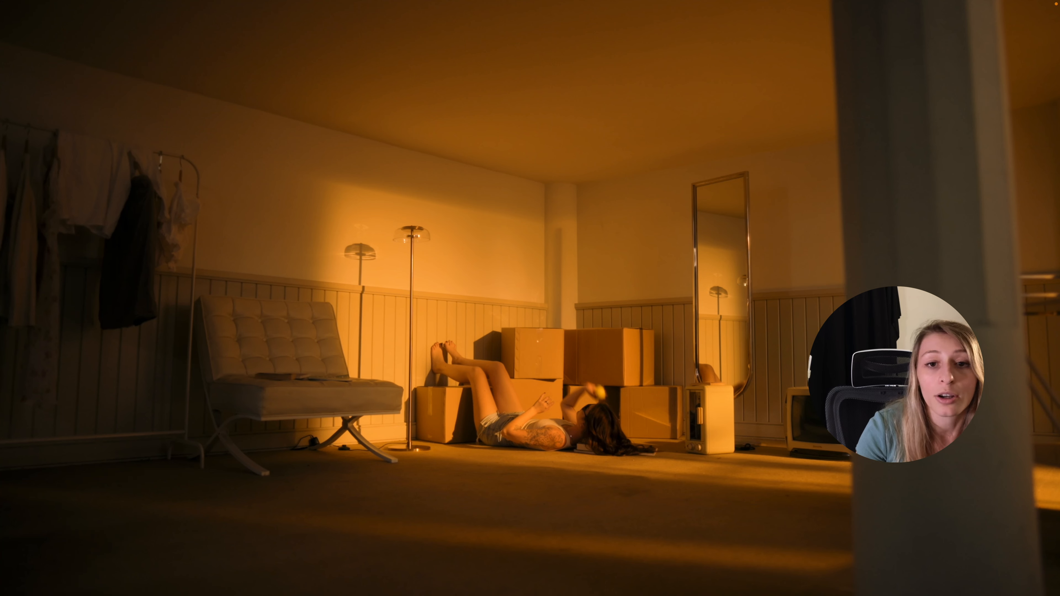
pyautogui.press('Escape')
pyautogui.click(714, 138)
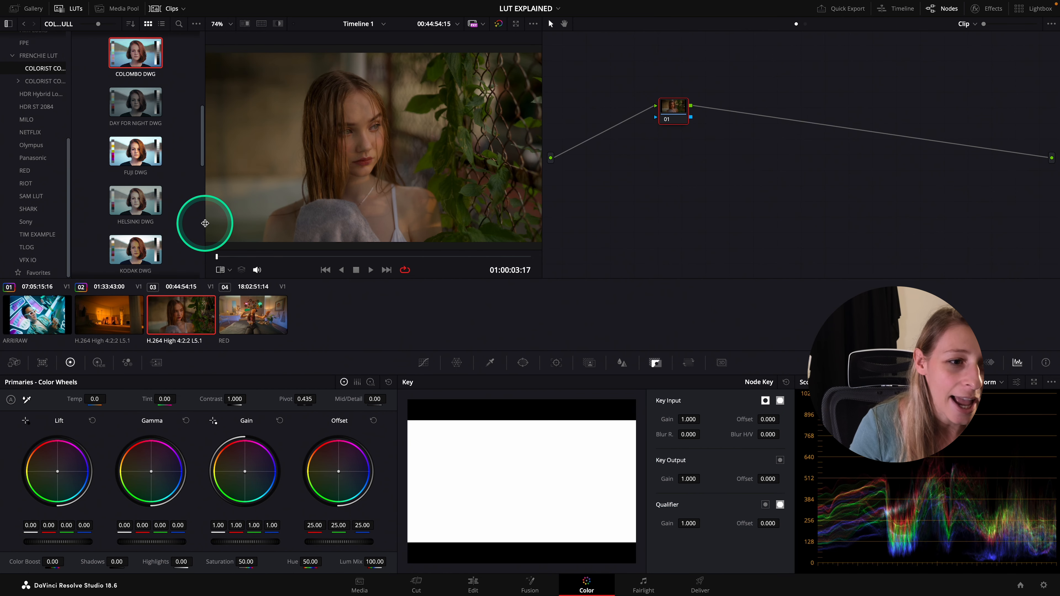
# Apply the PARIS DWG LUT to the third clip's node and label the node PARIS
pyautogui.click(205, 221)
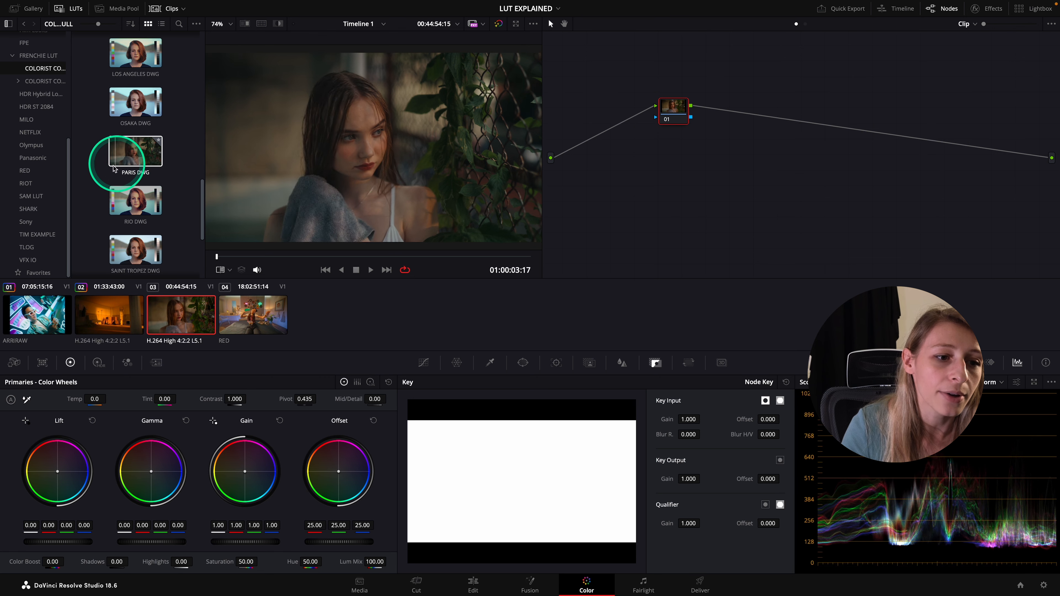
pyautogui.doubleClick(138, 156)
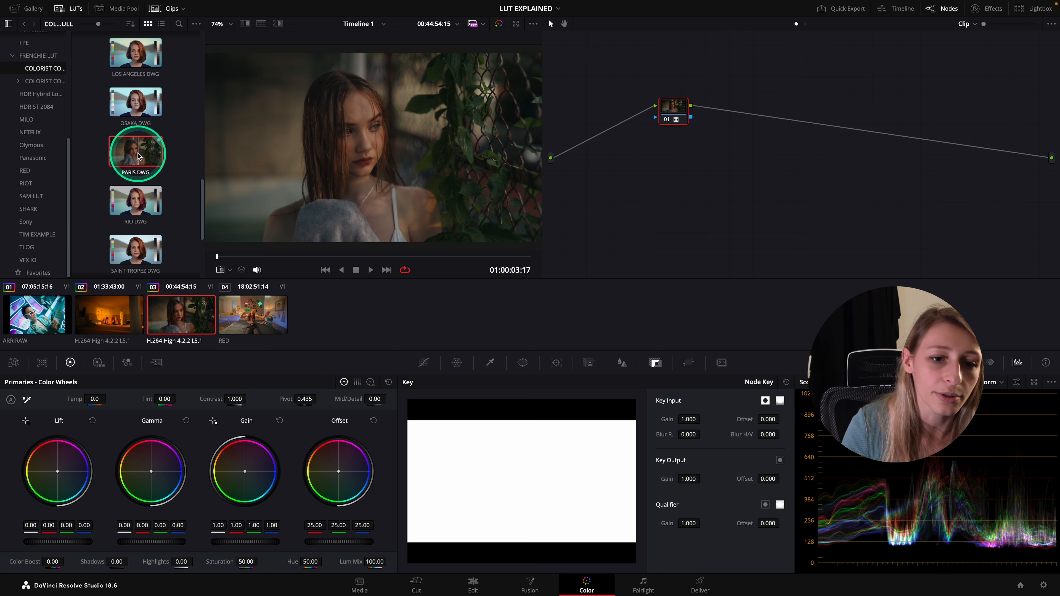
pyautogui.rightClick(679, 108)
pyautogui.click(699, 129)
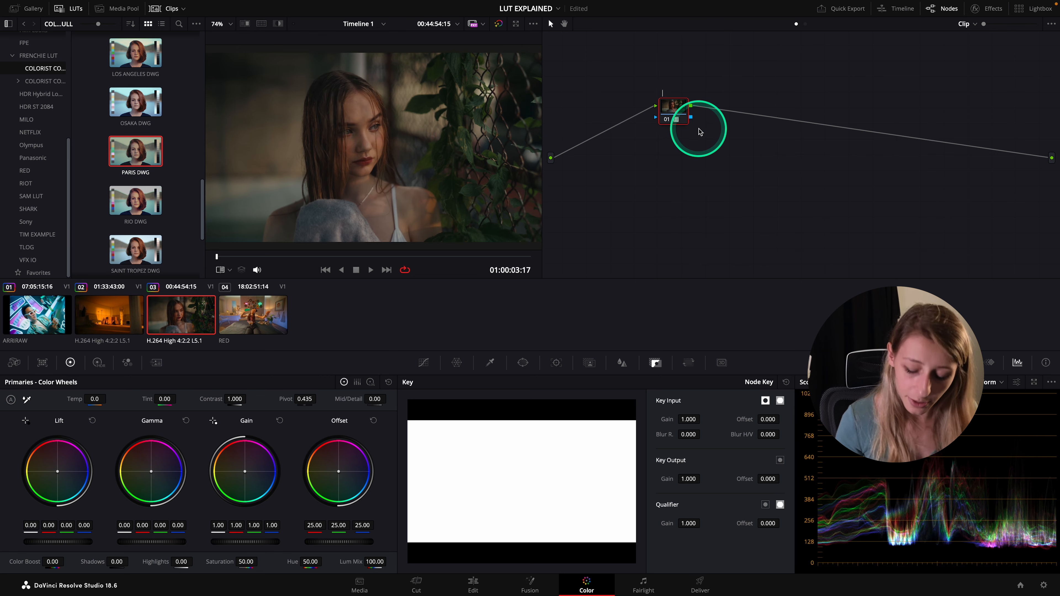
pyautogui.write('PARIS')
pyautogui.click(311, 63)
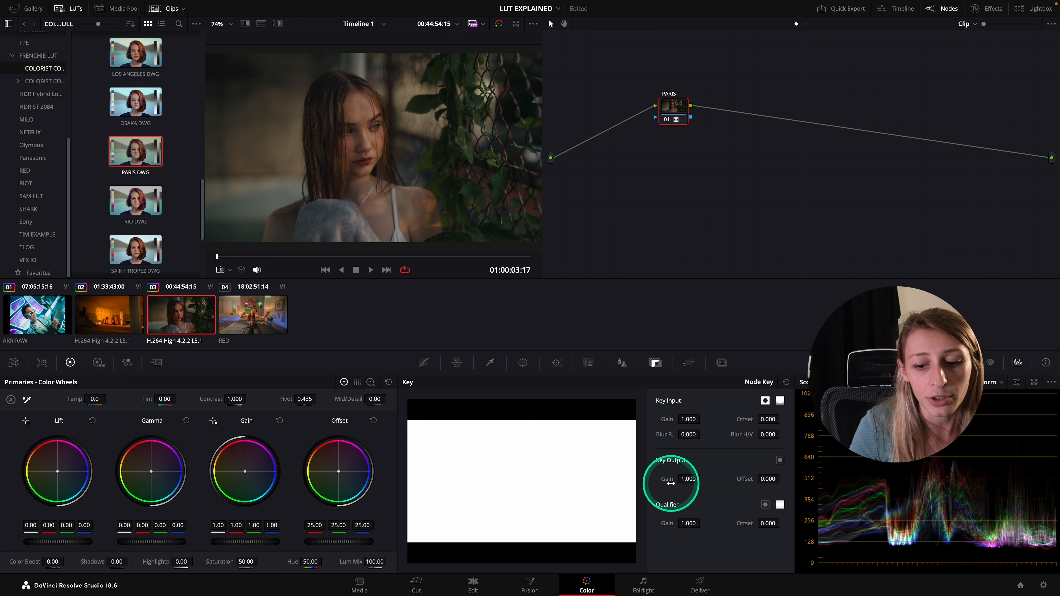
# Reduce the PARIS node's key output gain to 0.640 and check the clip full screen
pyautogui.moveTo(670, 483); pyautogui.dragTo(496, 473)
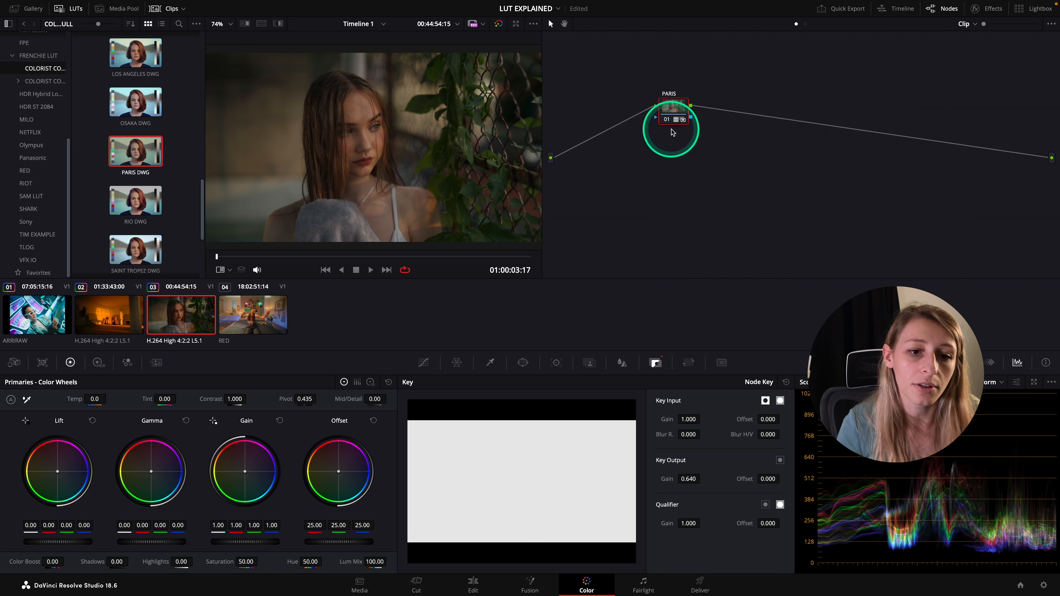
pyautogui.press('super+f')
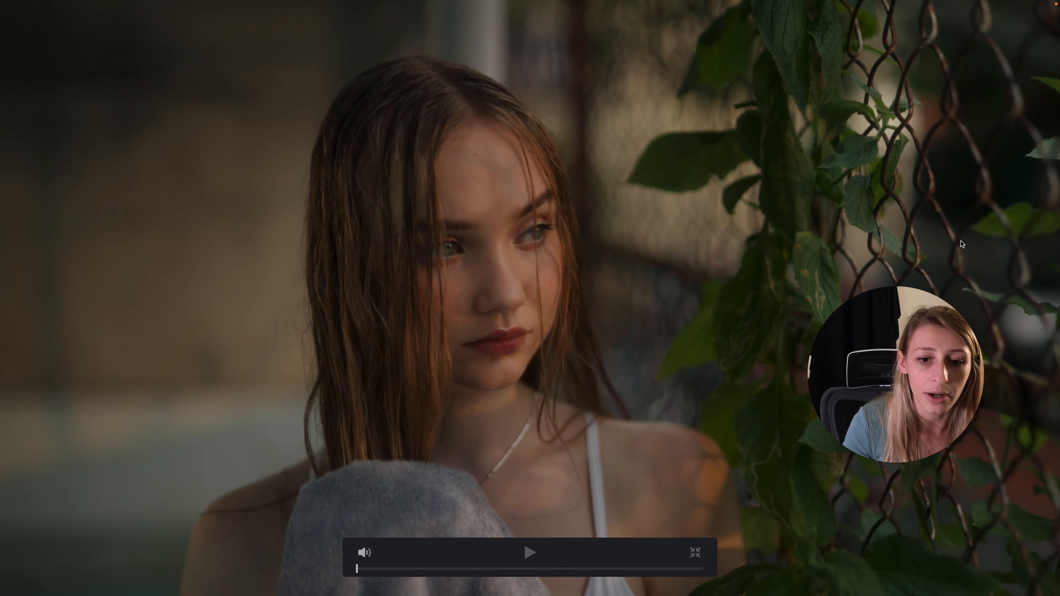
pyautogui.press('Escape')
# Add a serial node before PARIS and apply the CEBU DWG LUT to it
pyautogui.hotkey('shift', 's')
pyautogui.moveTo(667, 140); pyautogui.dragTo(638, 132)
pyautogui.scroll(4, 187, 236)
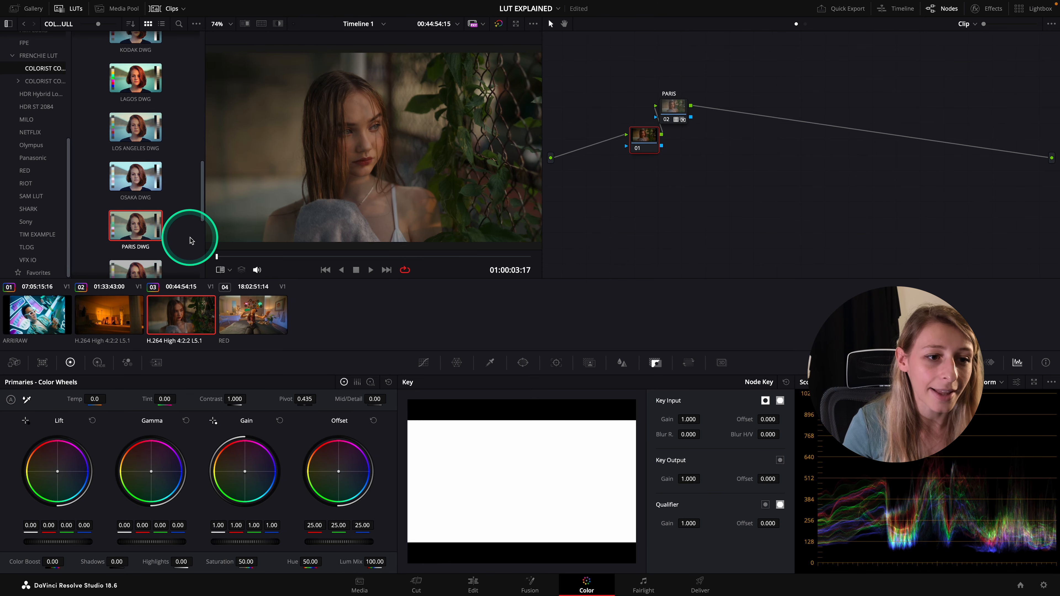
pyautogui.scroll(4, 189, 232)
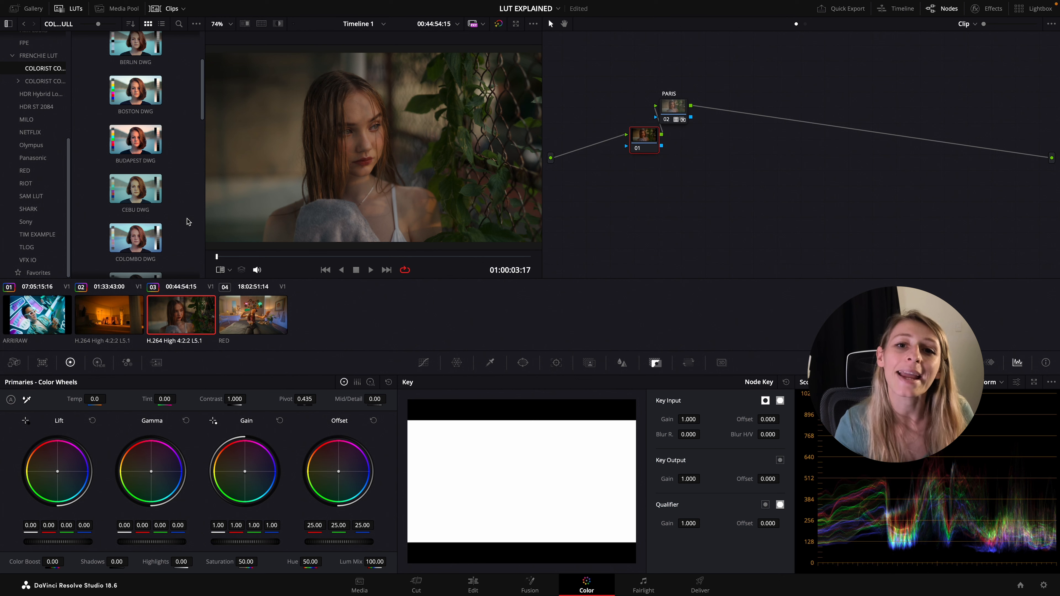
pyautogui.click(142, 199)
pyautogui.moveTo(142, 201); pyautogui.dragTo(441, 173)
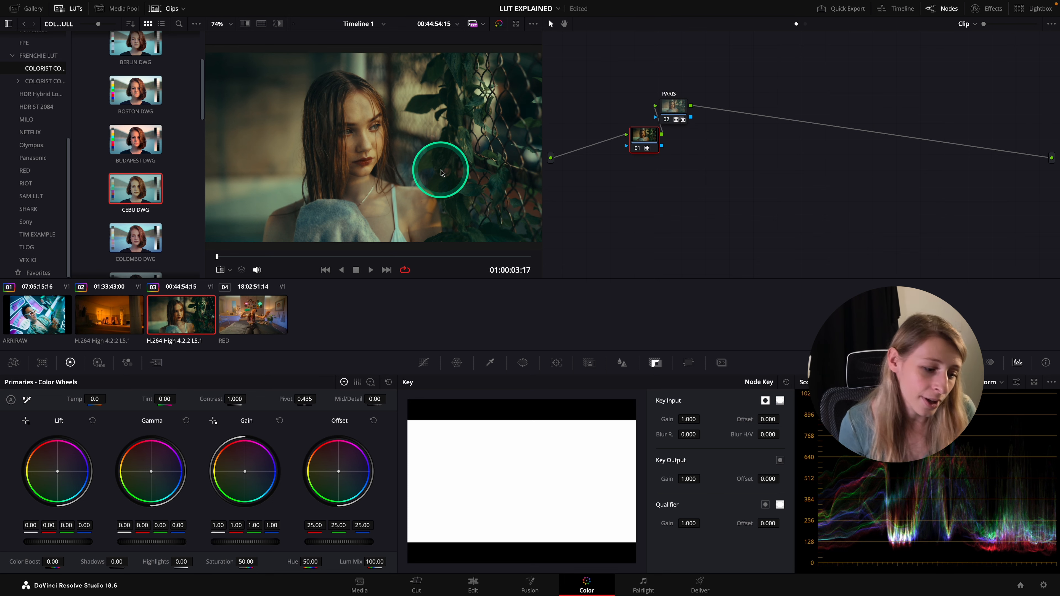
# Move the new node clear of the PARIS node and label it CEBU
pyautogui.moveTo(644, 134); pyautogui.dragTo(600, 135)
pyautogui.rightClick(600, 134)
pyautogui.click(621, 153)
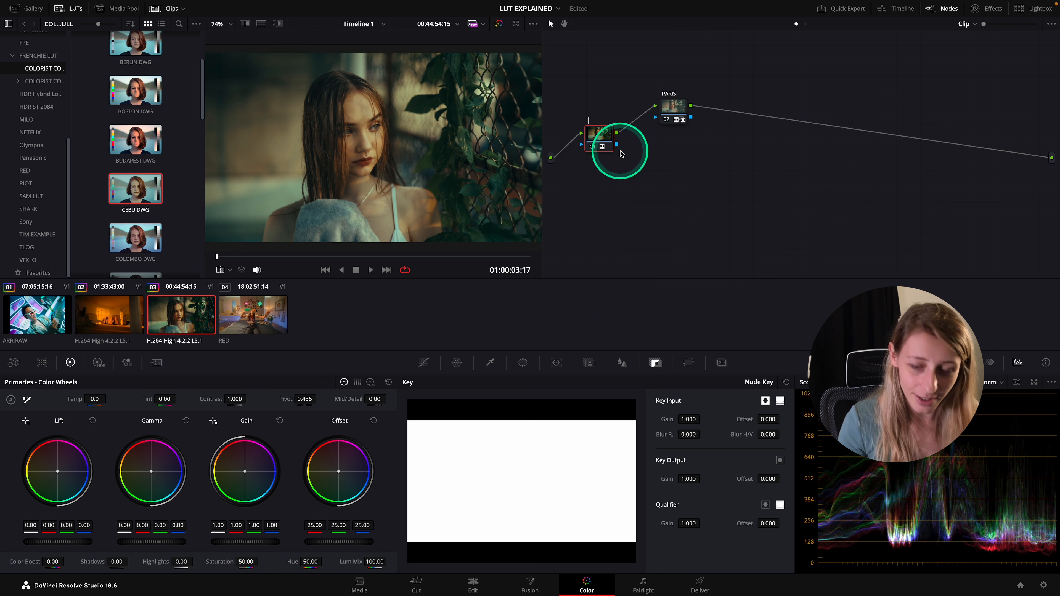
pyautogui.write('CEBU')
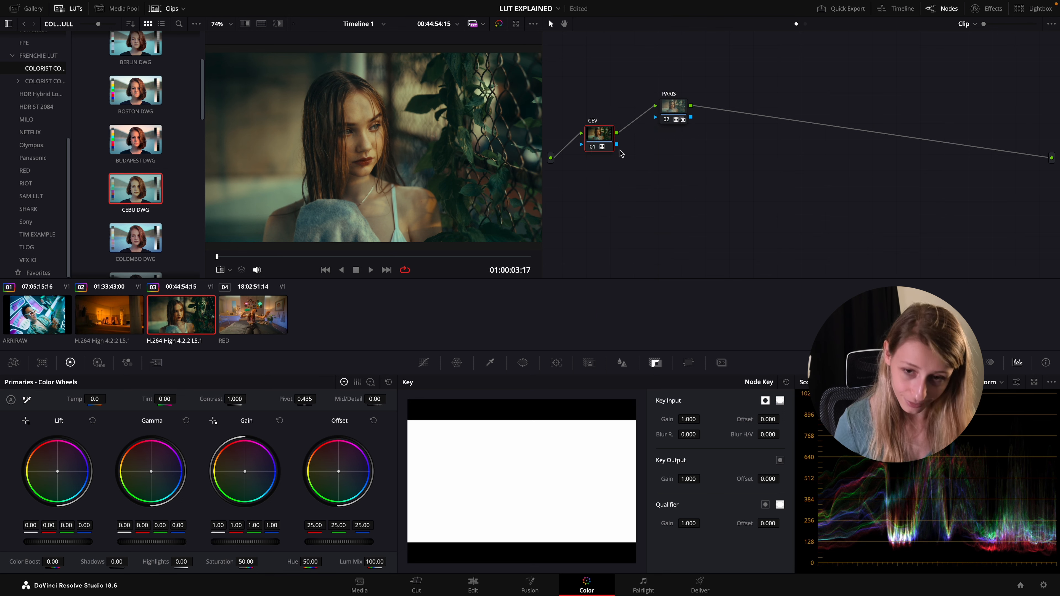
pyautogui.press('Return')
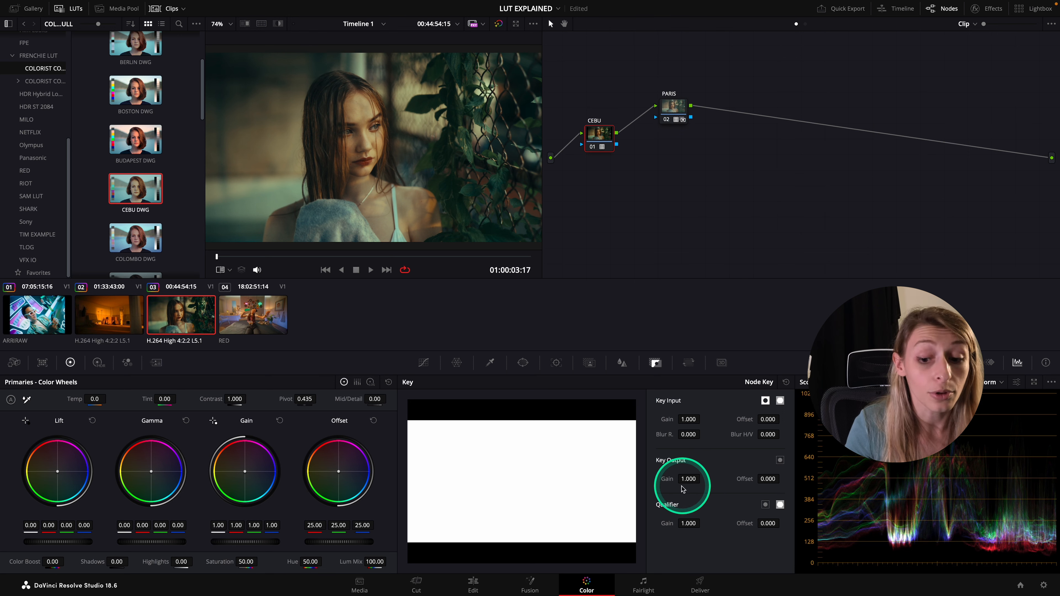
# Reduce the CEBU node's key output gain to 0.500 and compare the clip with and without the grade full screen
pyautogui.moveTo(666, 478); pyautogui.dragTo(434, 479)
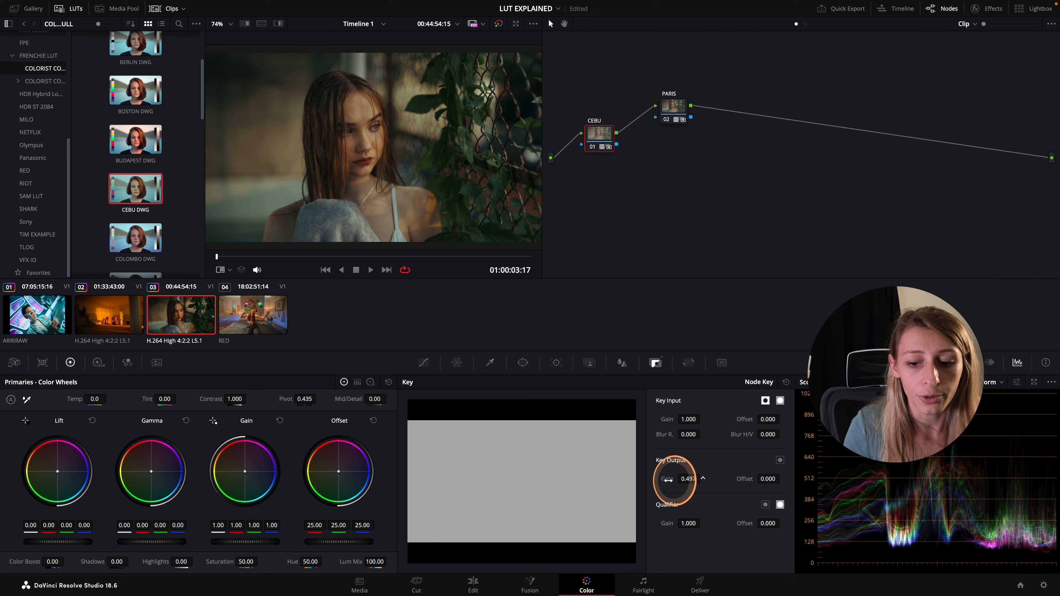
pyautogui.moveTo(673, 480); pyautogui.dragTo(676, 480)
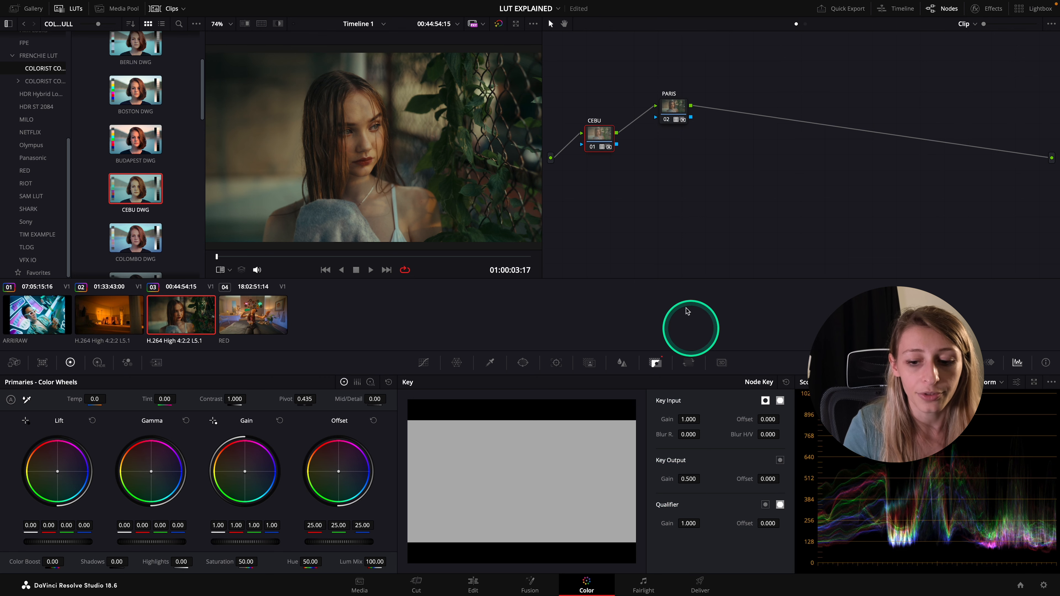
pyautogui.hotkey('ctrl', 'f')
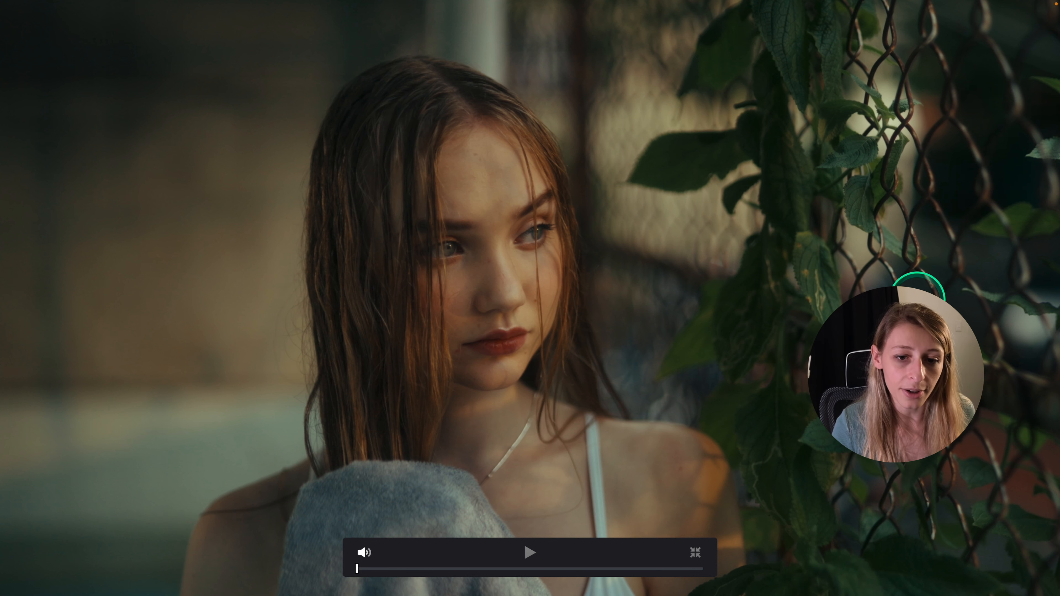
pyautogui.hotkey('shift', 'd')
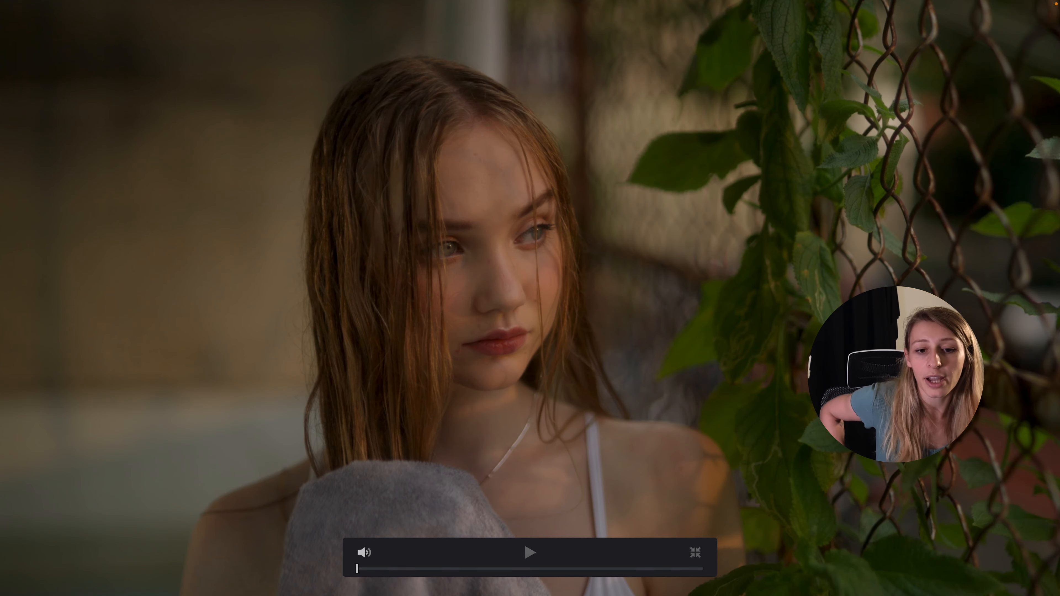
pyautogui.hotkey('shift', 'd')
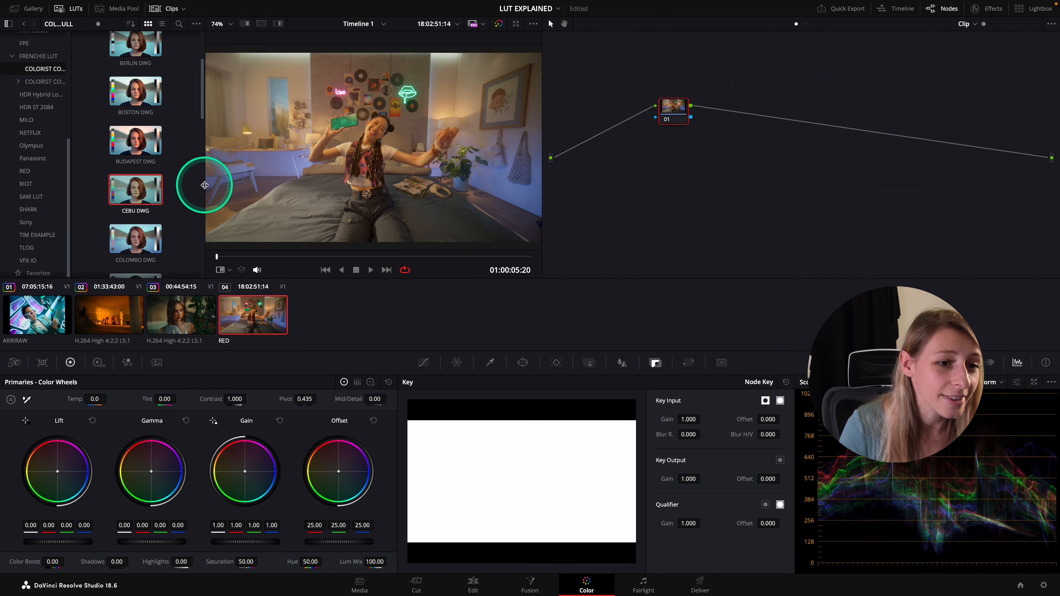
# Apply the FUJI DWG LUT to the RED clip's node and reduce its key output gain to 0.693
pyautogui.scroll(-3, 192, 202)
pyautogui.scroll(1, 193, 204)
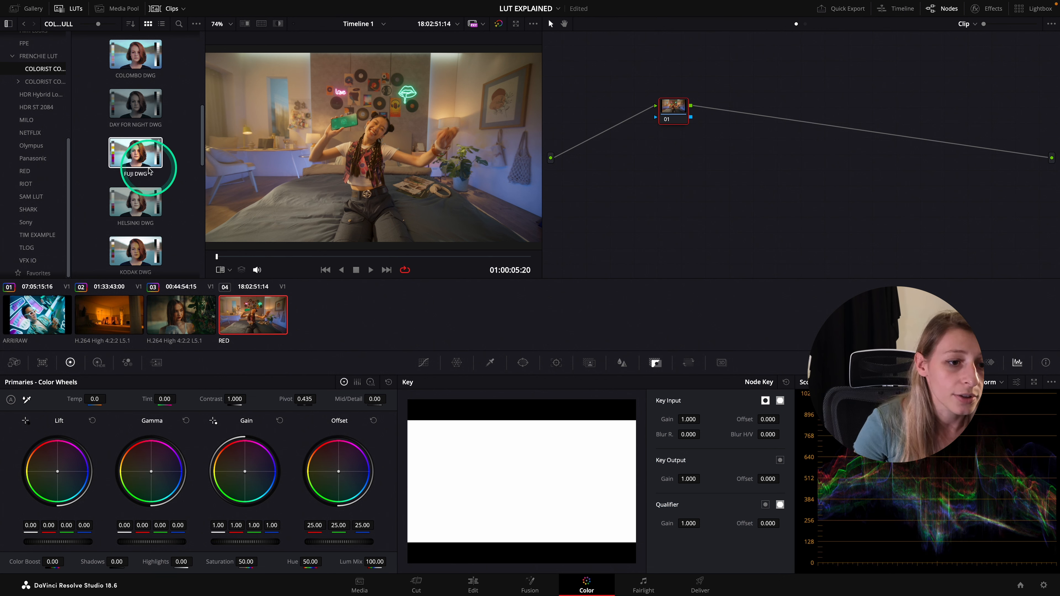
pyautogui.moveTo(125, 157); pyautogui.dragTo(673, 111)
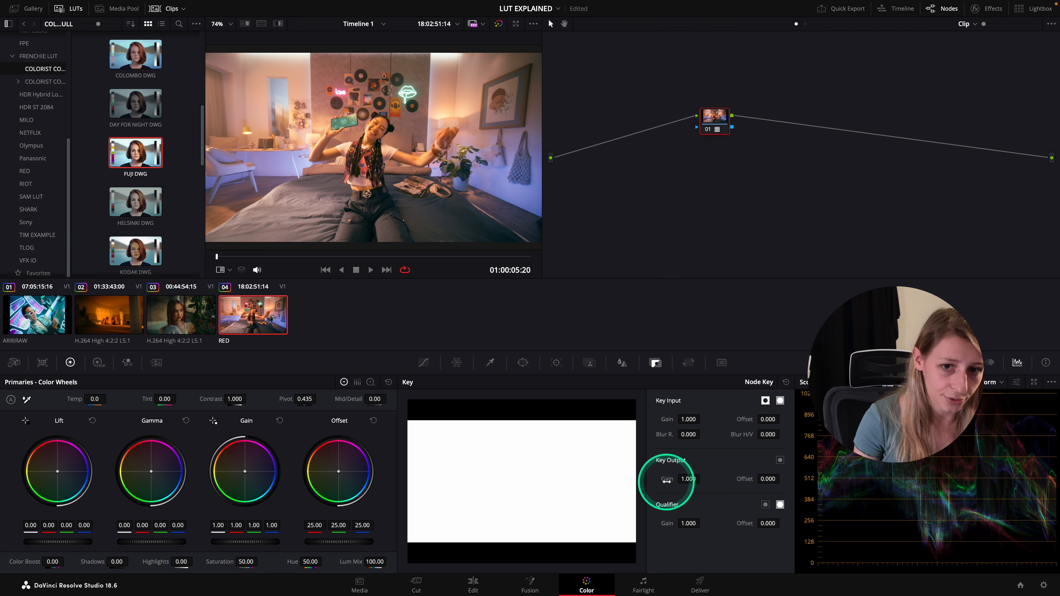
pyautogui.moveTo(666, 481); pyautogui.dragTo(534, 477)
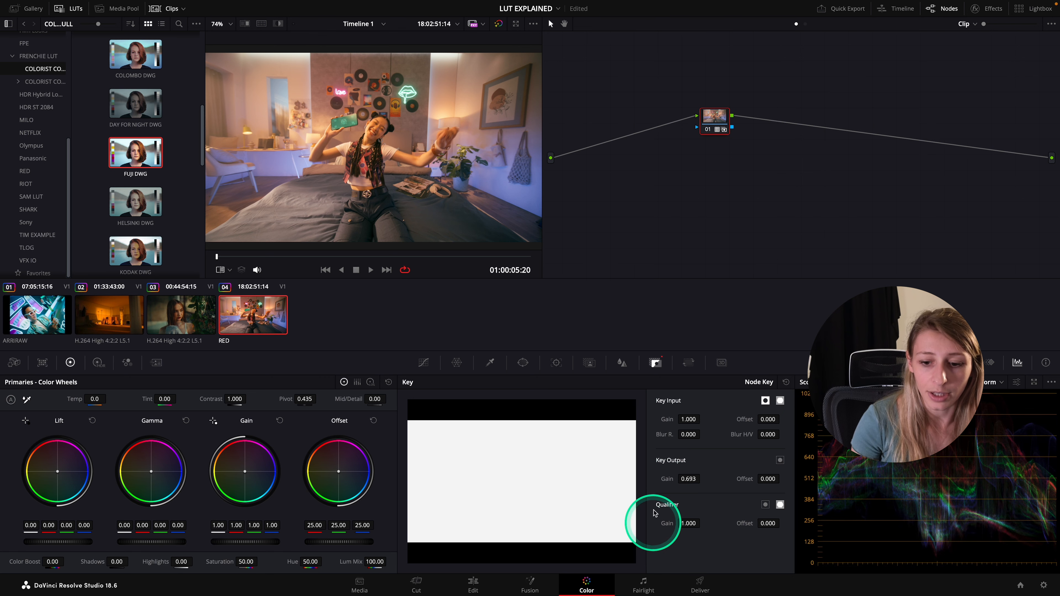
# Label the node carrying the FUJI DWG LUT as FUJI
pyautogui.rightClick(709, 114)
pyautogui.click(738, 131)
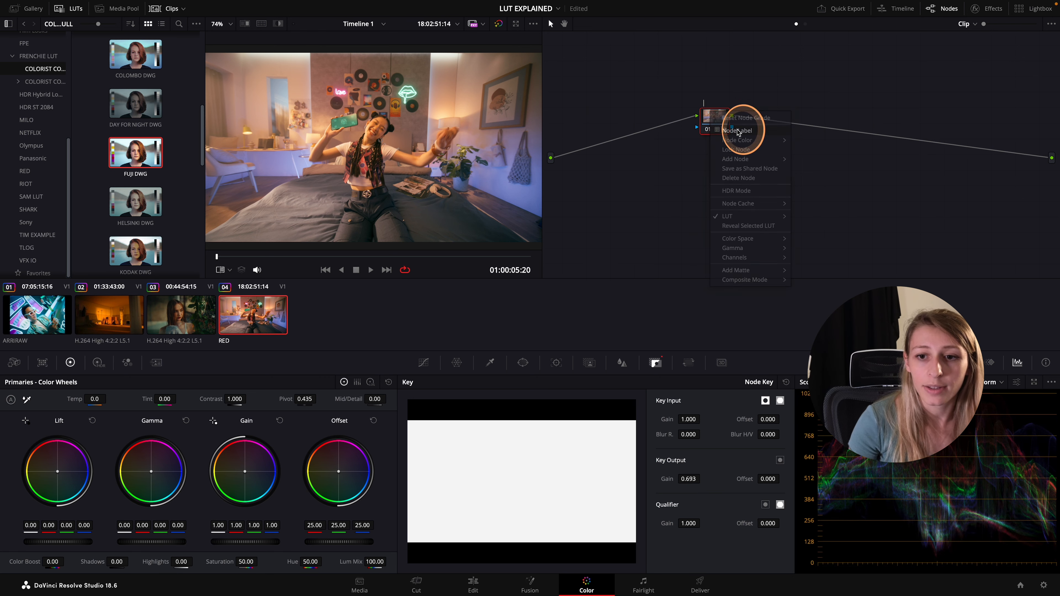
pyautogui.write('FUJI')
pyautogui.press('Return')
# Add a serial node before FUJI, move it clear of that node and apply the BUDAPEST DWG LUT to it
pyautogui.hotkey('shift', 's')
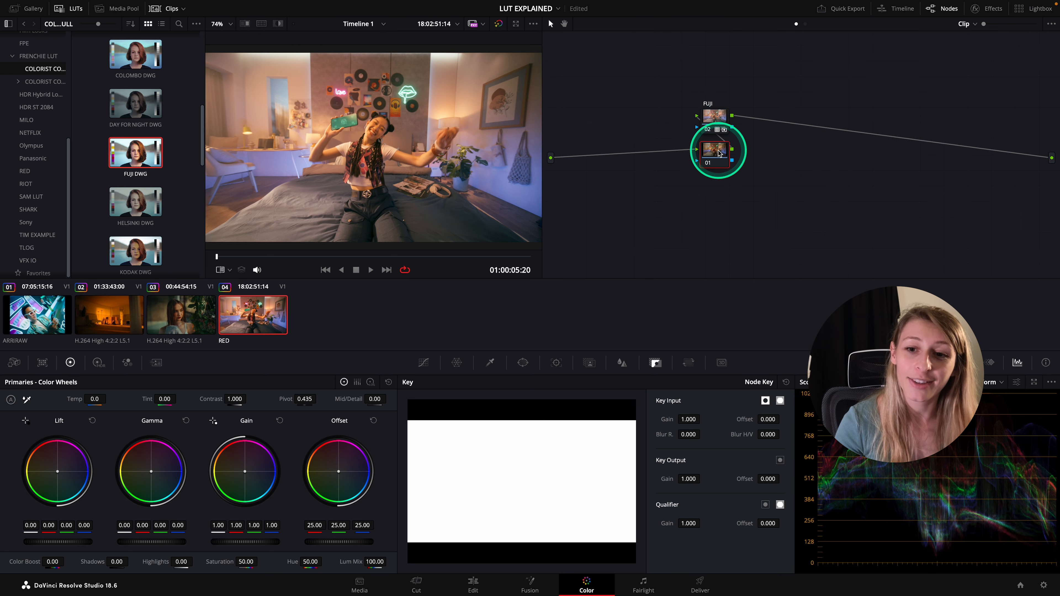
pyautogui.moveTo(714, 150); pyautogui.dragTo(649, 138)
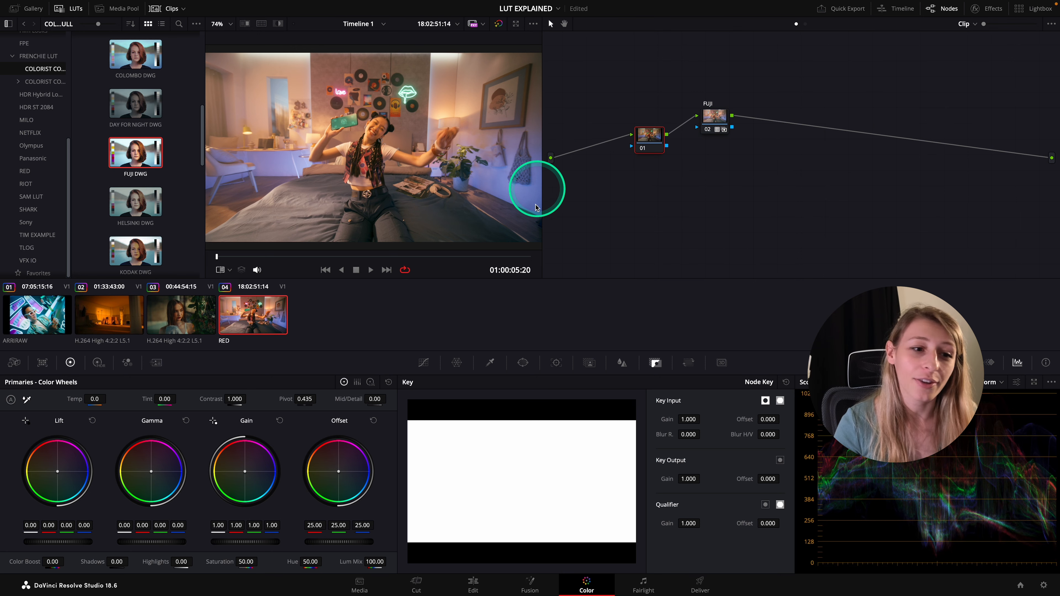
pyautogui.scroll(5, 186, 201)
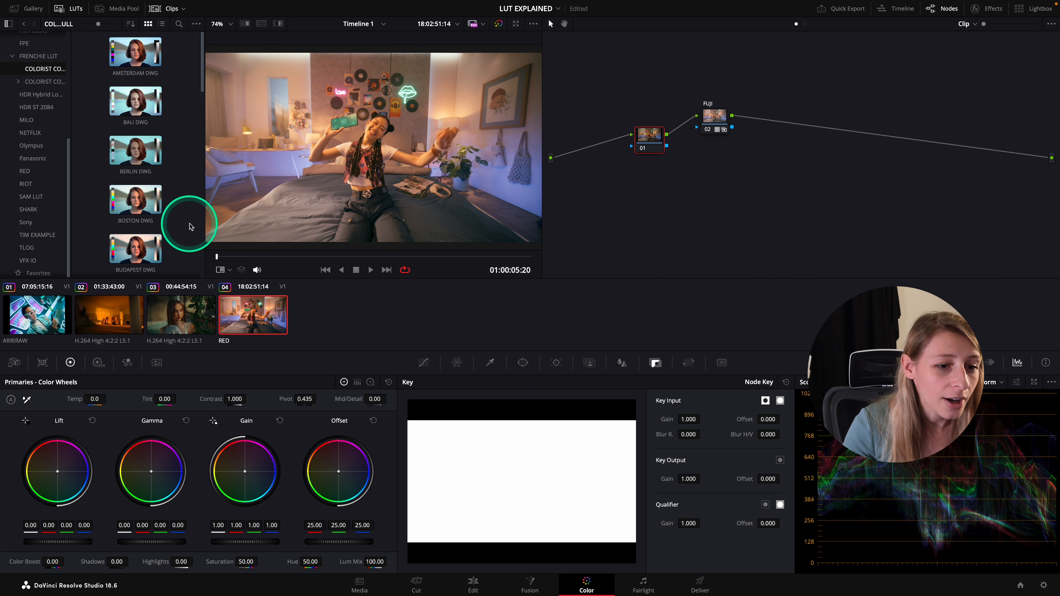
pyautogui.scroll(-1, 190, 226)
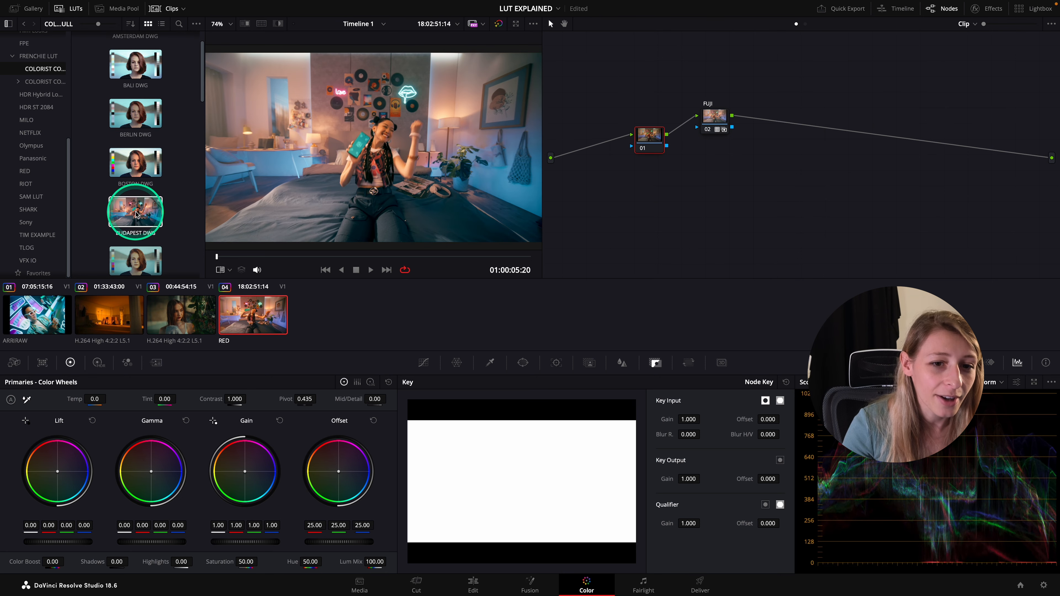
pyautogui.doubleClick(136, 214)
pyautogui.click(780, 222)
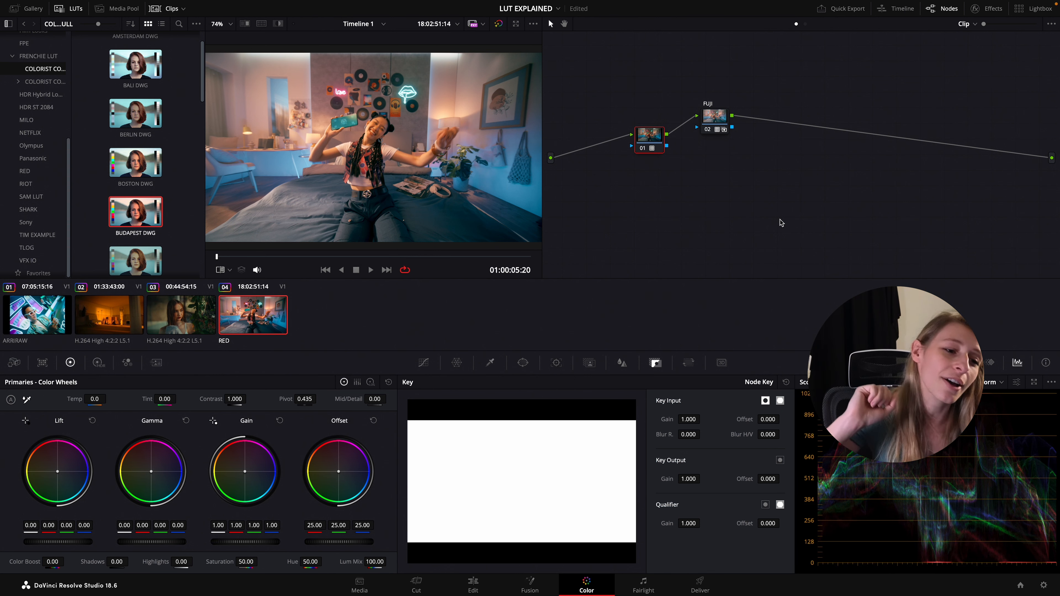
# Label the node in front of FUJI as BUDAPEST
pyautogui.rightClick(656, 142)
pyautogui.click(668, 153)
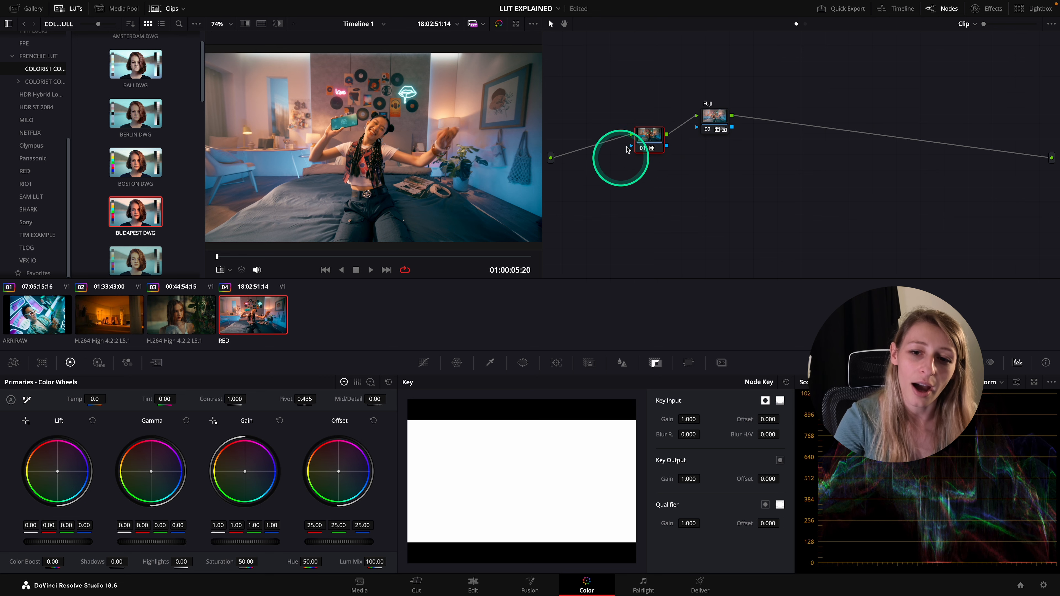
pyautogui.rightClick(644, 140)
pyautogui.click(665, 160)
pyautogui.write('BUDAPEST')
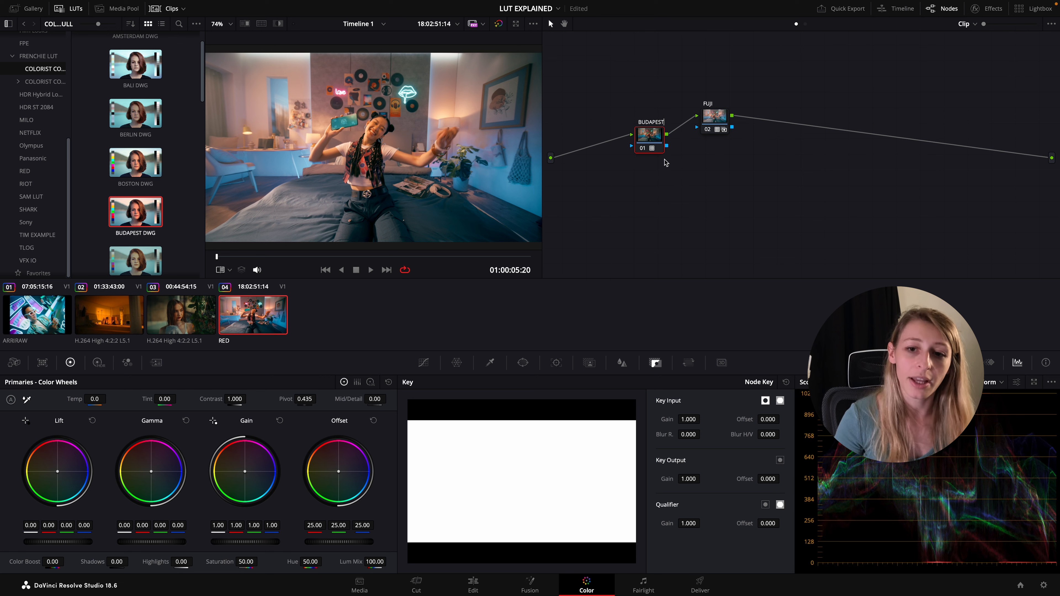
pyautogui.click(719, 252)
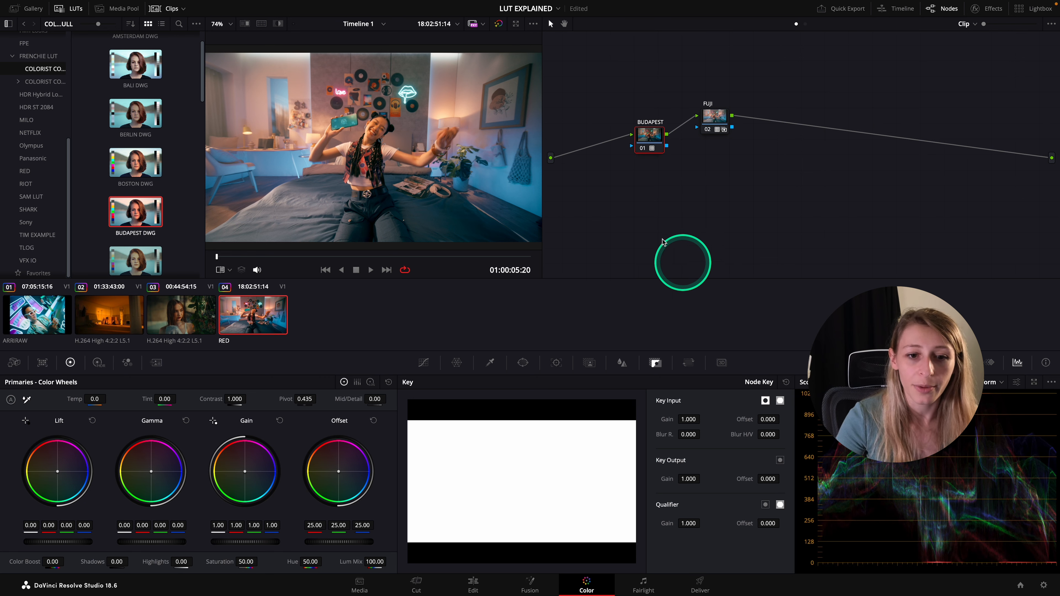
# Reduce the BUDAPEST node's key output gain to 0.584 and compare the clip with and without the grade full screen
pyautogui.moveTo(686, 479); pyautogui.dragTo(470, 473)
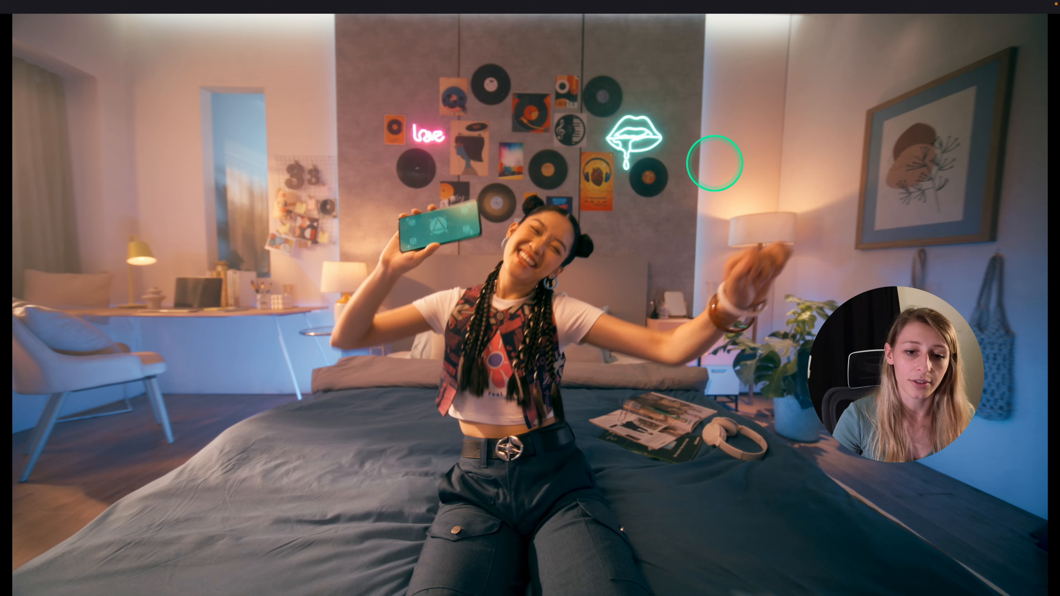
pyautogui.press('super+d')
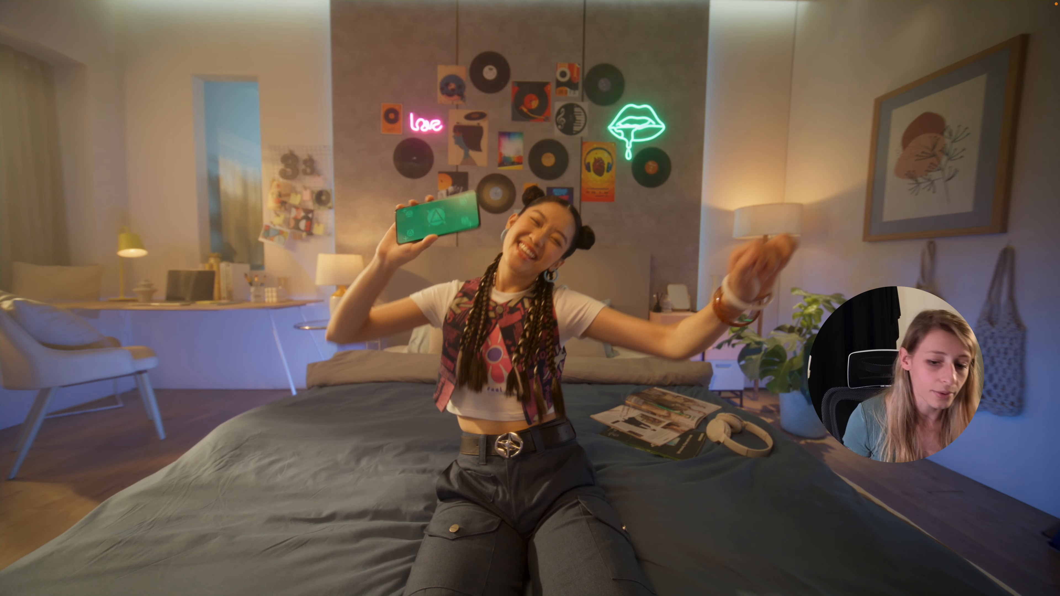
pyautogui.press('super+d')
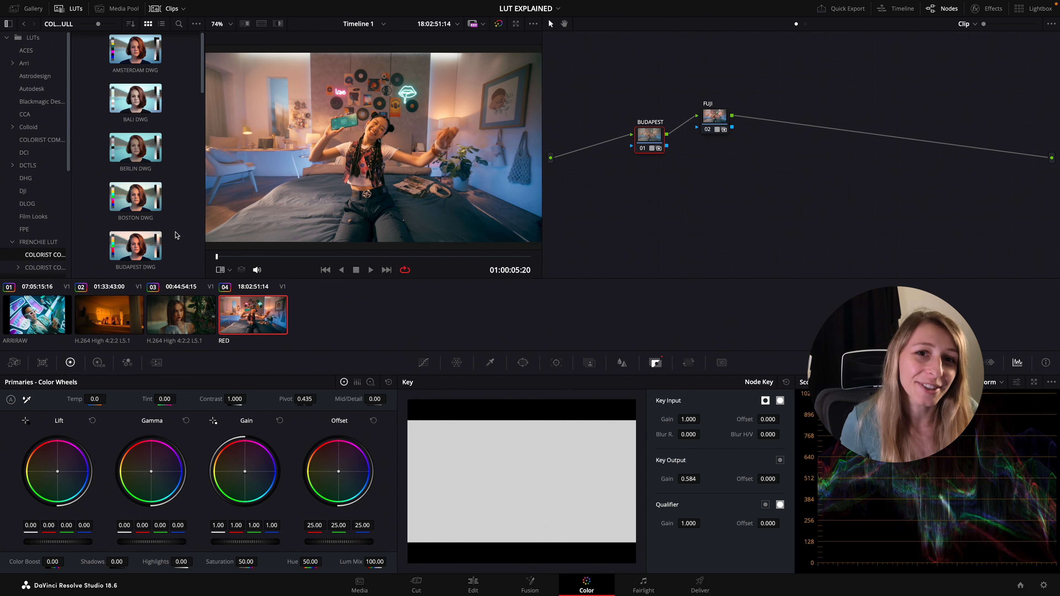
pyautogui.click(749, 182)
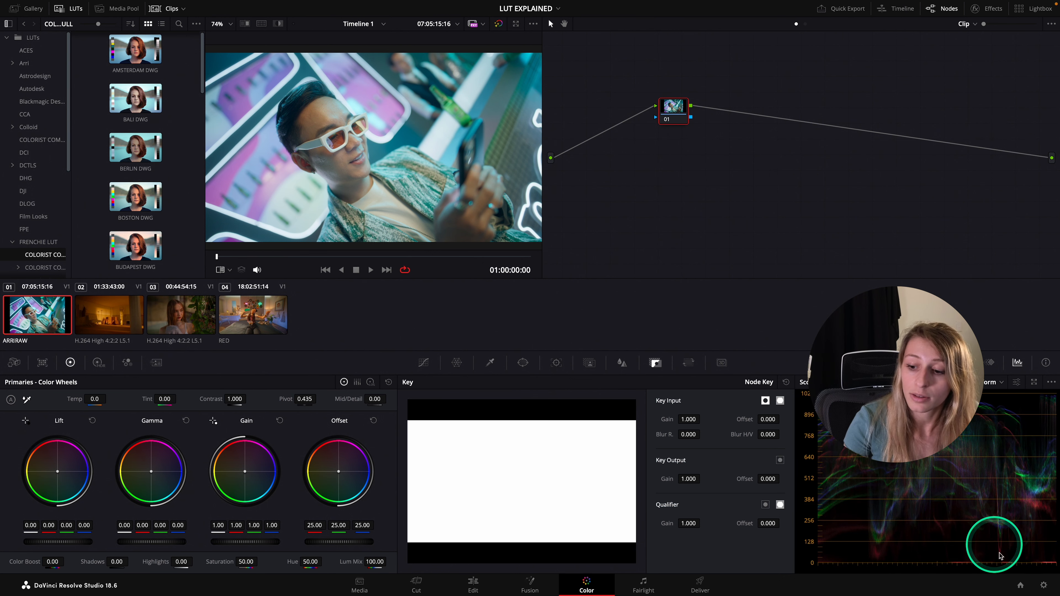
# Set the color science to DaVinci YRGB in the project's color management settings
pyautogui.click(1040, 587)
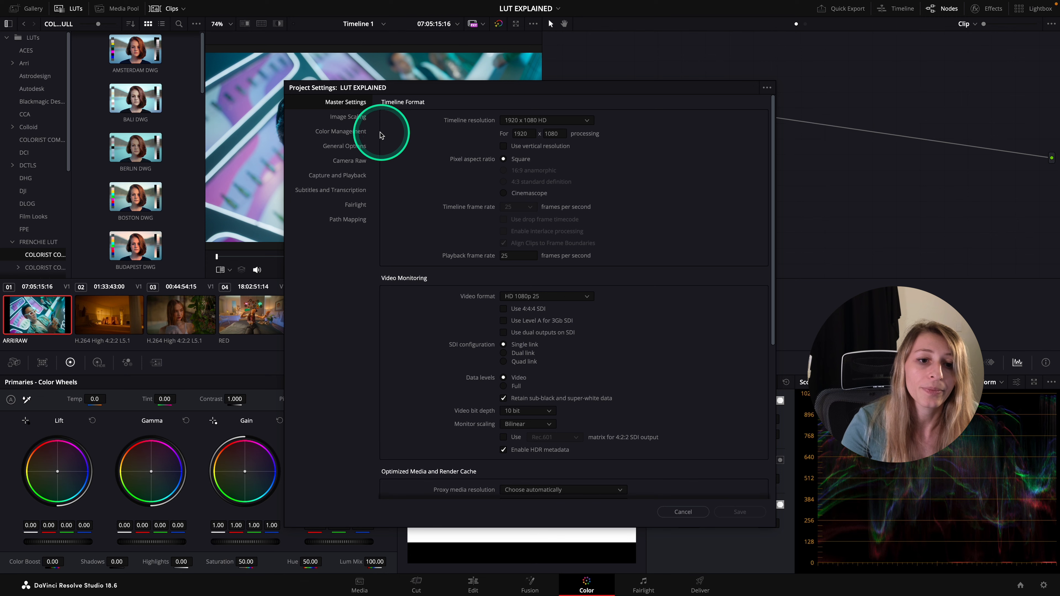
pyautogui.click(341, 131)
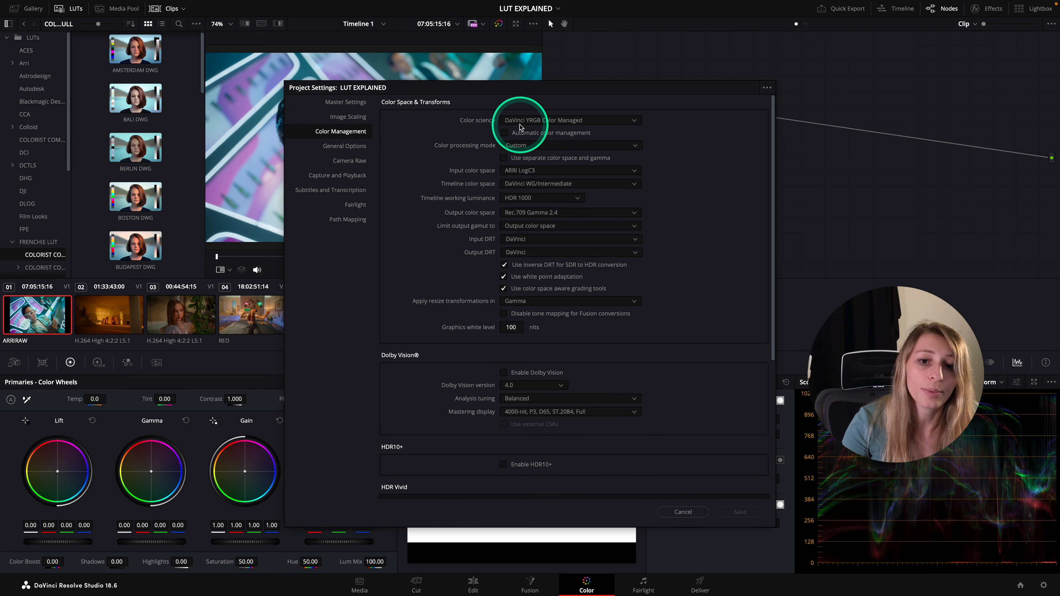
pyautogui.click(555, 122)
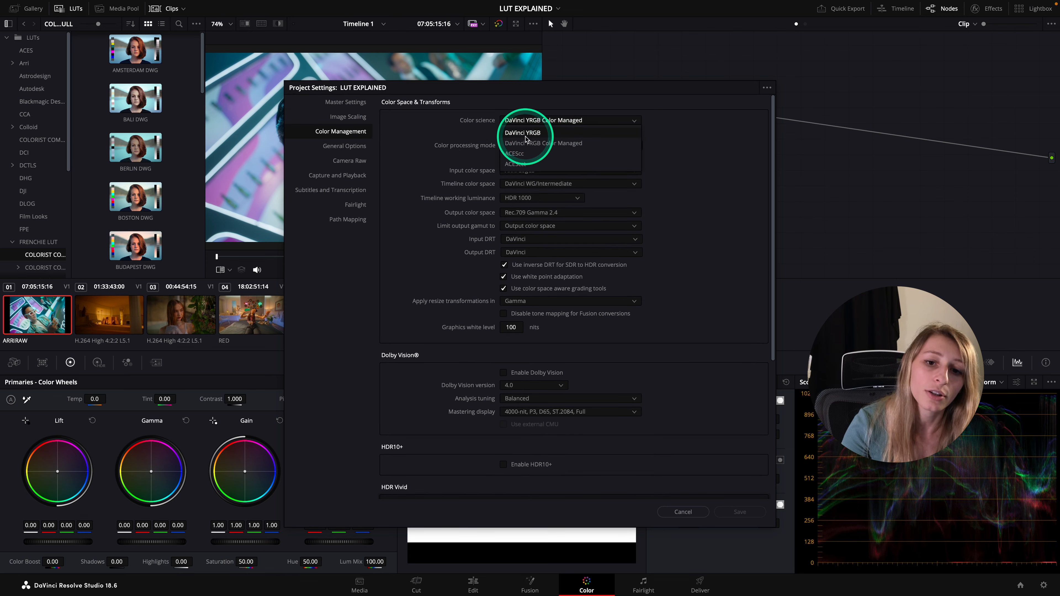
pyautogui.click(541, 133)
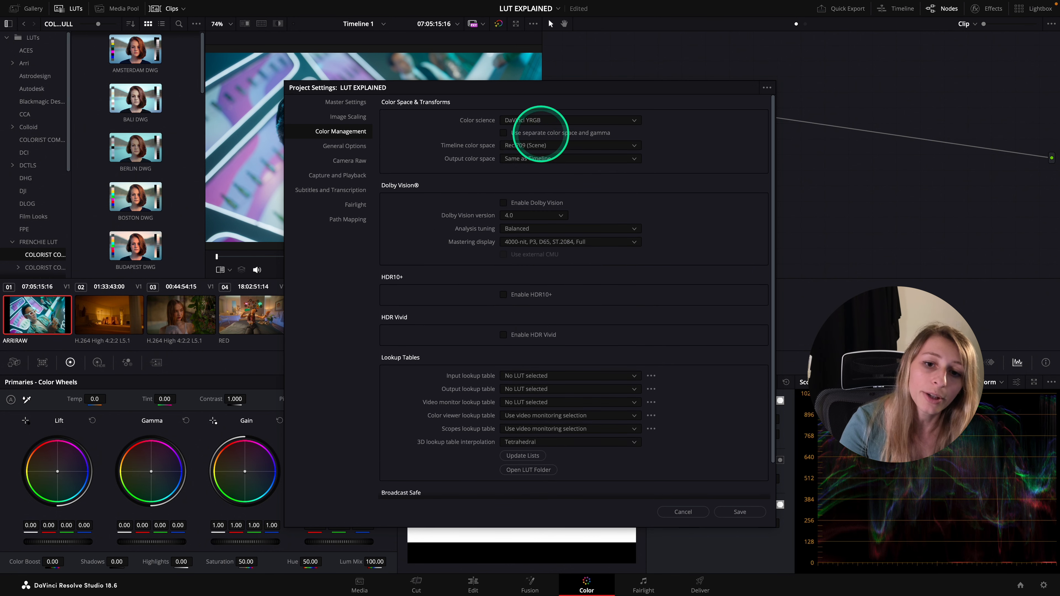
# Set the project's output color space to Rec.709 (Scene) and save the project settings
pyautogui.click(515, 160)
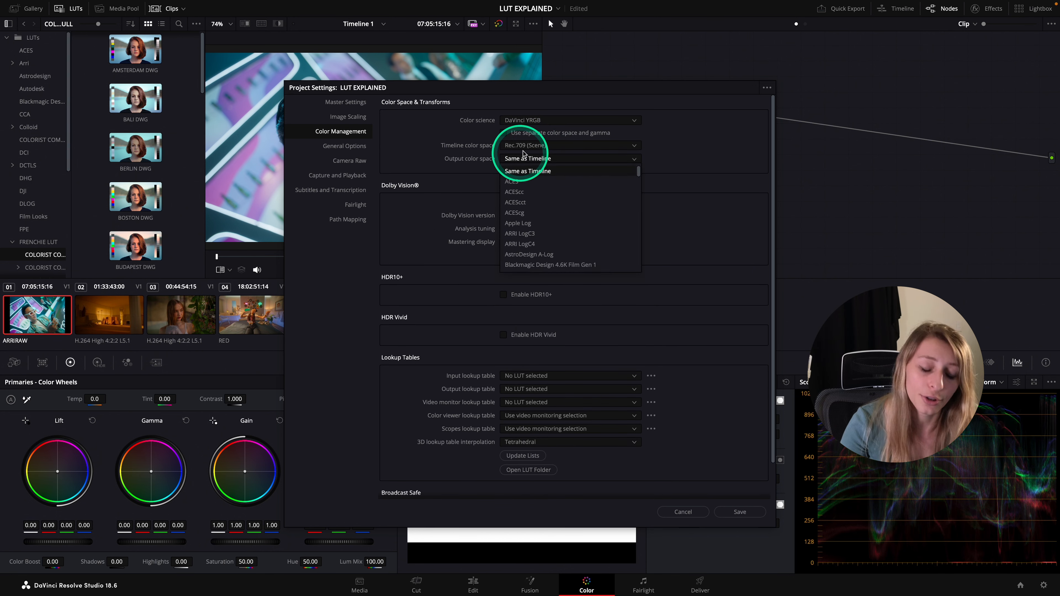
pyautogui.click(468, 148)
pyautogui.click(520, 160)
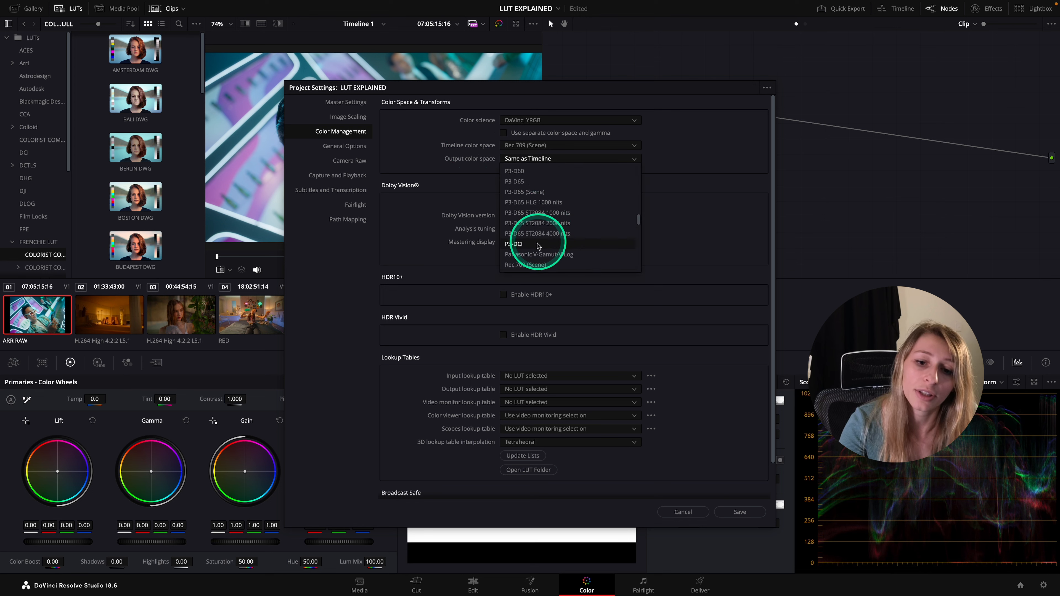
pyautogui.click(534, 263)
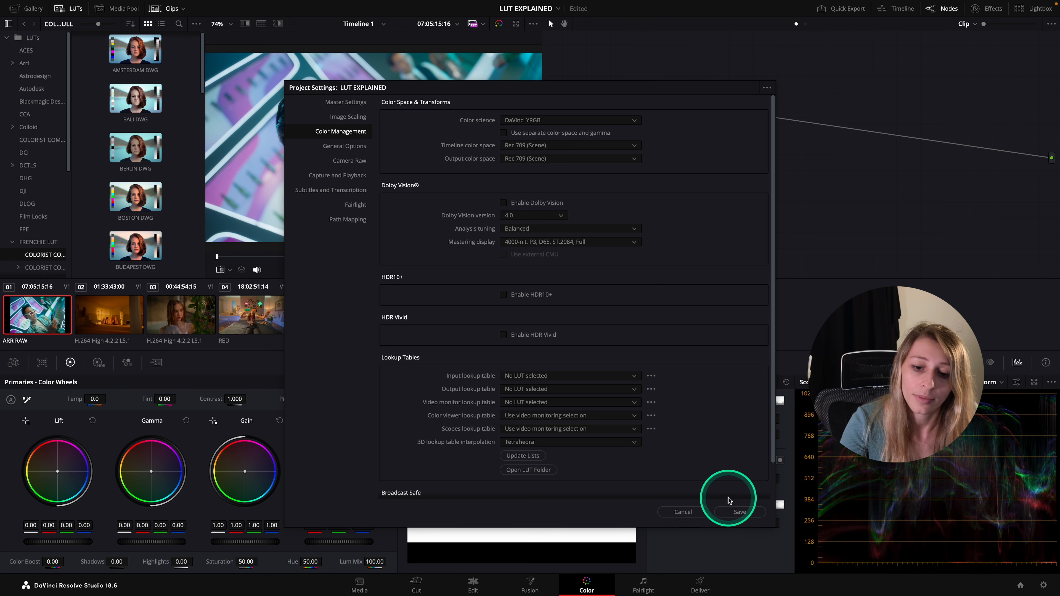
pyautogui.click(739, 511)
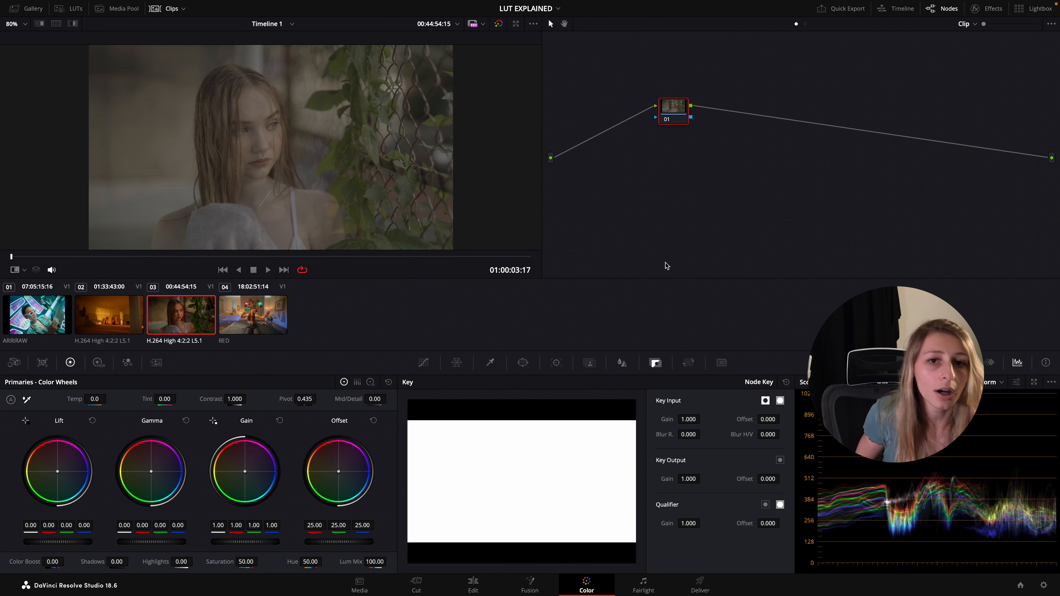
# Search the effects library for "colo" and add the Color Space Transform effect to clip 03's node
pyautogui.moveTo(673, 108)
pyautogui.mouseDown()
pyautogui.moveTo(688, 122)
pyautogui.moveTo(683, 112)
pyautogui.mouseUp()
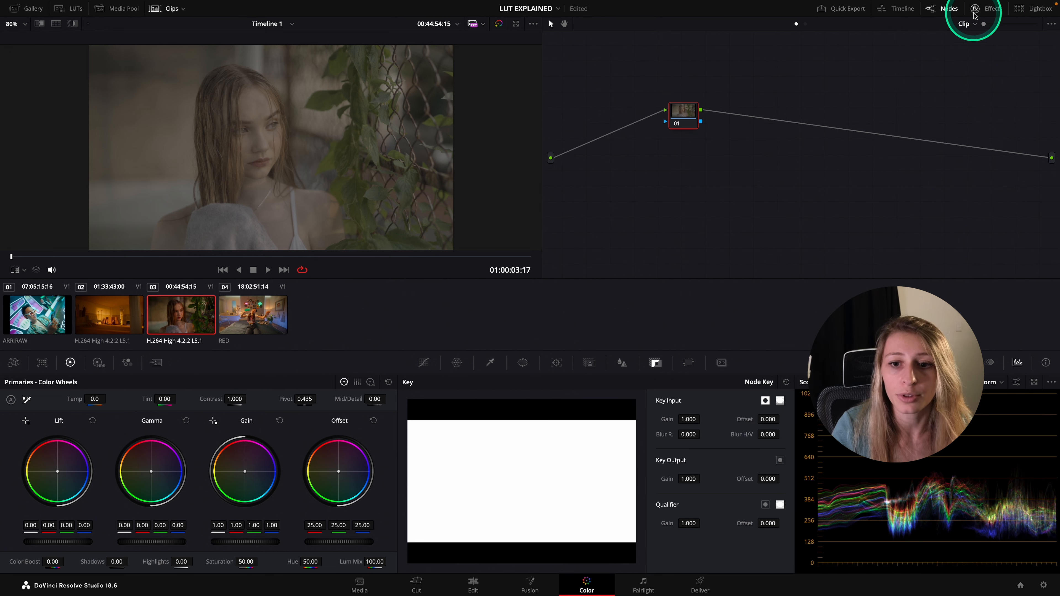
pyautogui.click(988, 8)
pyautogui.click(937, 42)
pyautogui.write('colo')
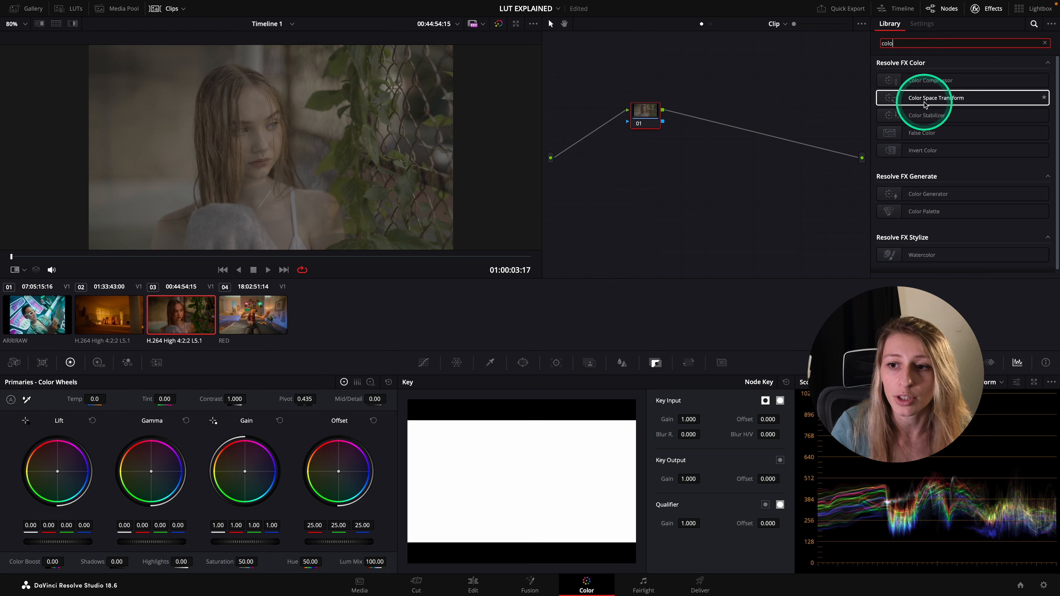
pyautogui.moveTo(927, 104); pyautogui.dragTo(643, 115)
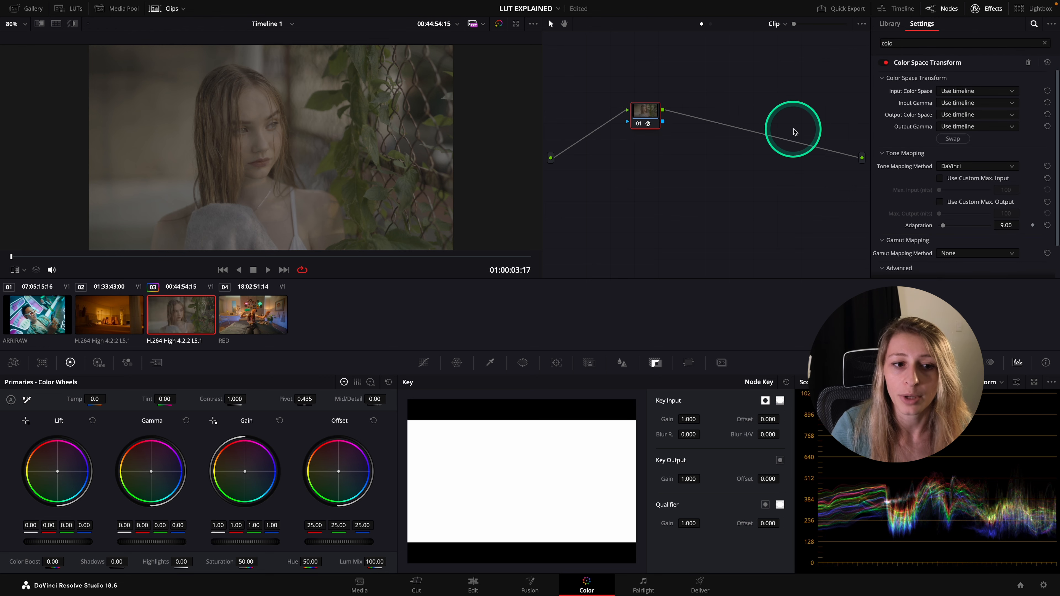
# Set the Color Space Transform's input color space to Sony S-Gamut3.Cine and its input gamma to Sony S-Log3
pyautogui.click(959, 93)
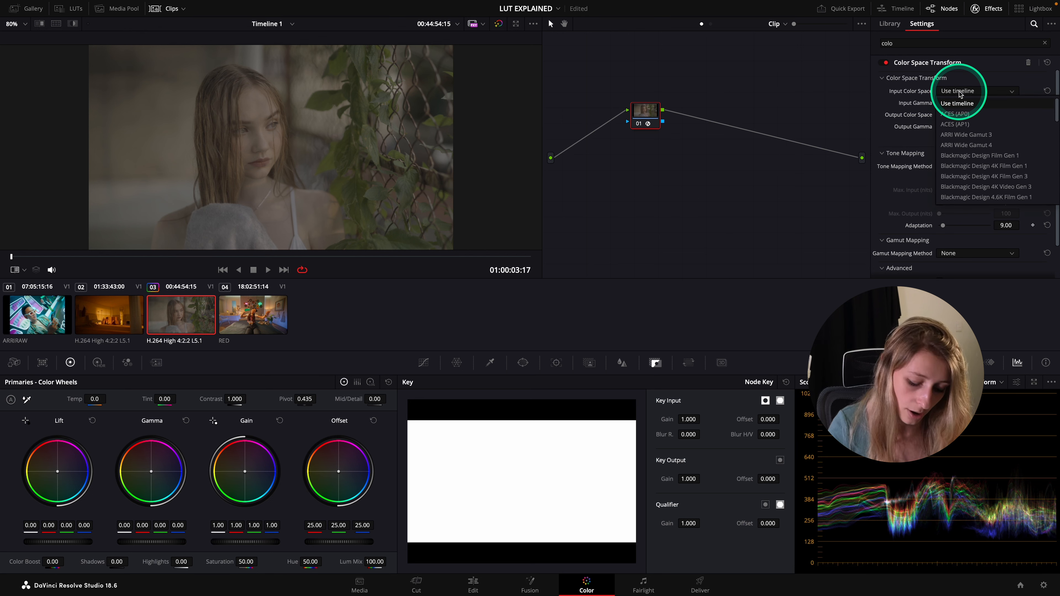
pyautogui.press('s')
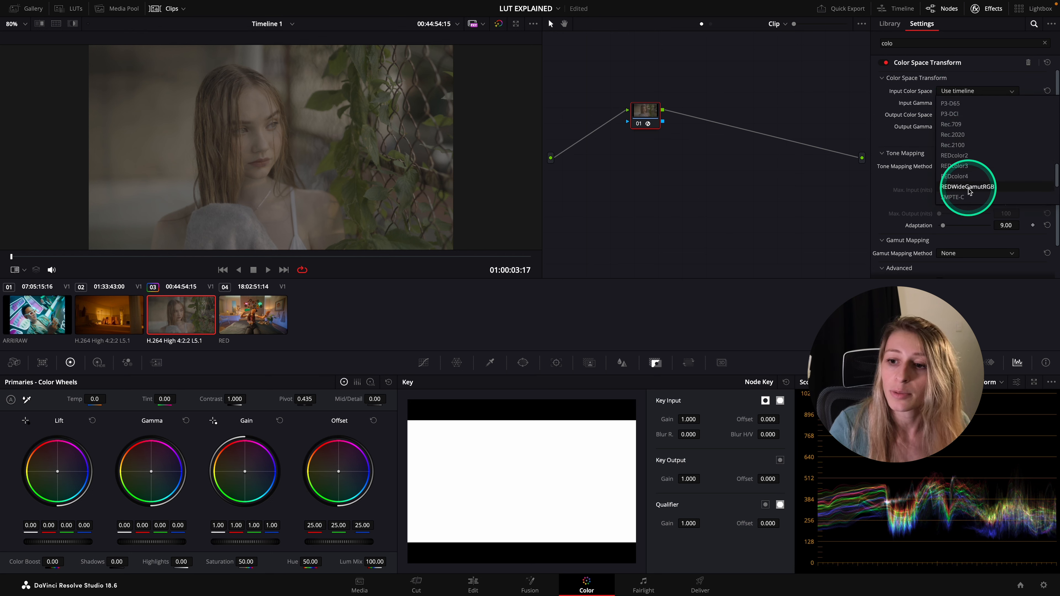
pyautogui.scroll(-2, 963, 188)
pyautogui.click(971, 167)
pyautogui.click(972, 103)
pyautogui.scroll(-5, 966, 175)
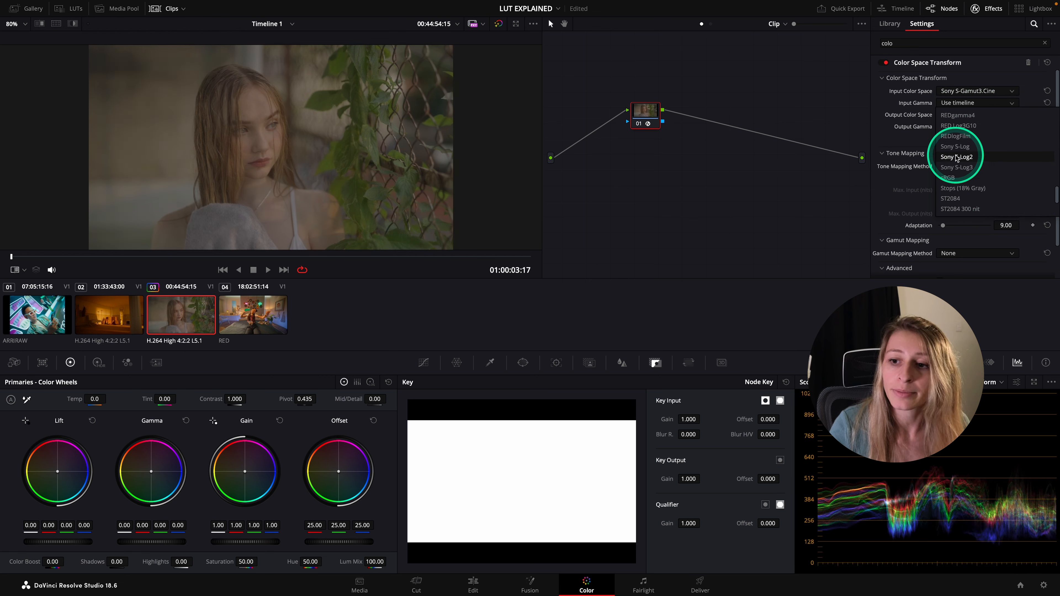
pyautogui.click(956, 167)
# Set the Color Space Transform's output color space and output gamma to Rec.709
pyautogui.click(959, 115)
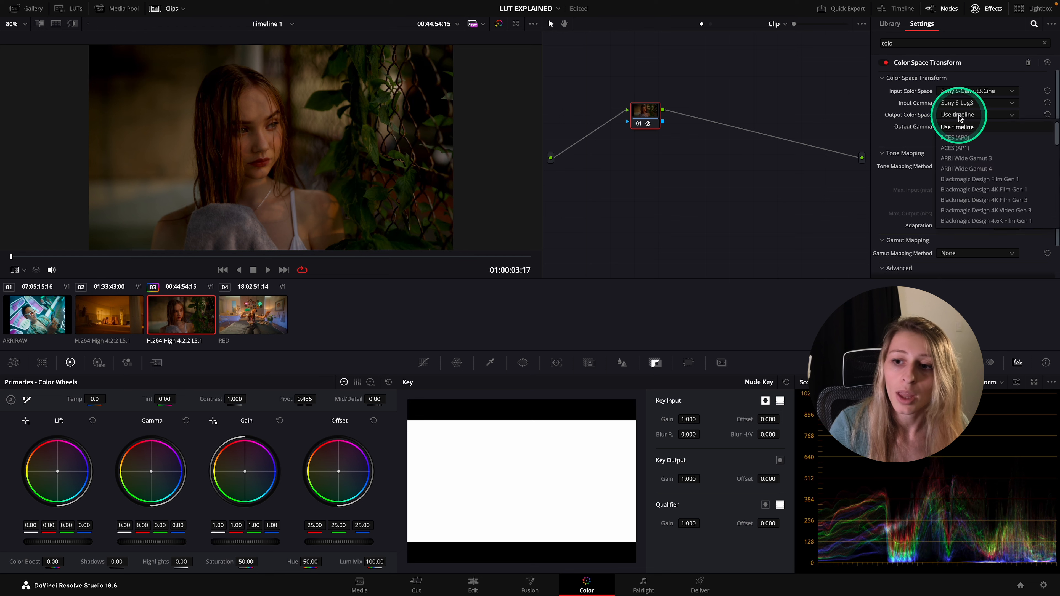
pyautogui.scroll(-10, 967, 188)
pyautogui.click(970, 211)
pyautogui.click(967, 128)
pyautogui.scroll(-10, 973, 192)
pyautogui.click(964, 202)
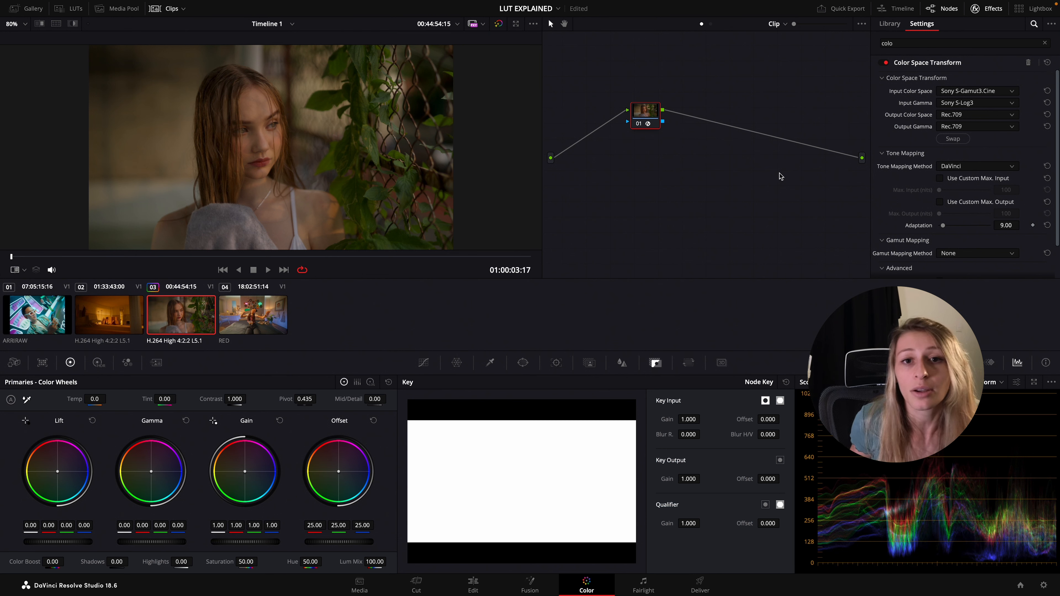
# Add a serial node before the Color Space Transform node and label the transform node CST
pyautogui.click(700, 179)
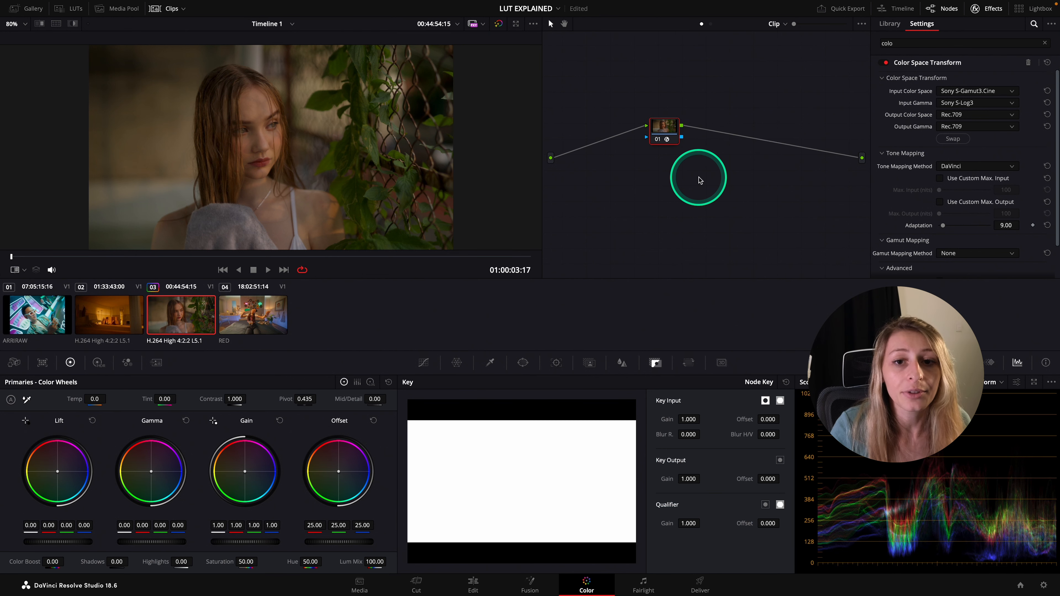
pyautogui.hotkey('shift', 's')
pyautogui.moveTo(677, 169); pyautogui.dragTo(684, 127)
pyautogui.rightClick(678, 129)
pyautogui.click(711, 145)
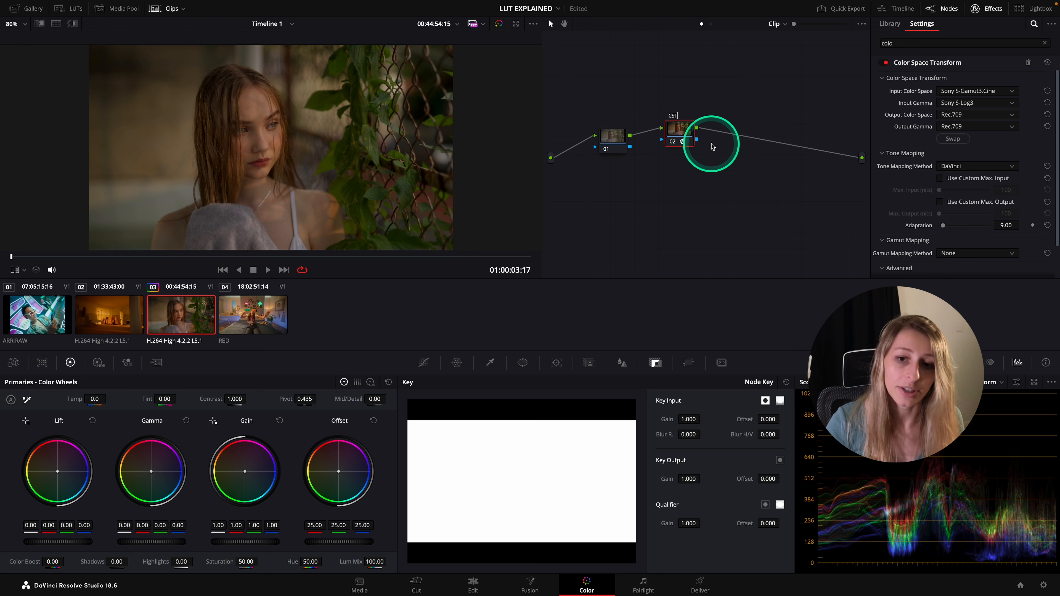
# On node 01, unlink the custom curve channels, anchor the red curve's midtones and pull its shadows down in an enlarged curve view
pyautogui.click(611, 138)
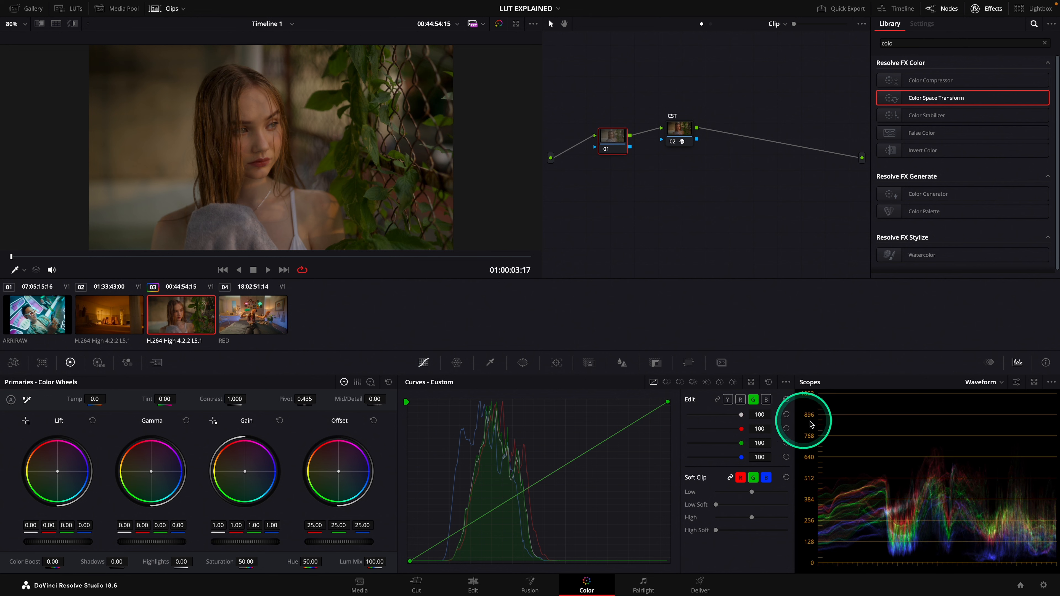
pyautogui.click(727, 400)
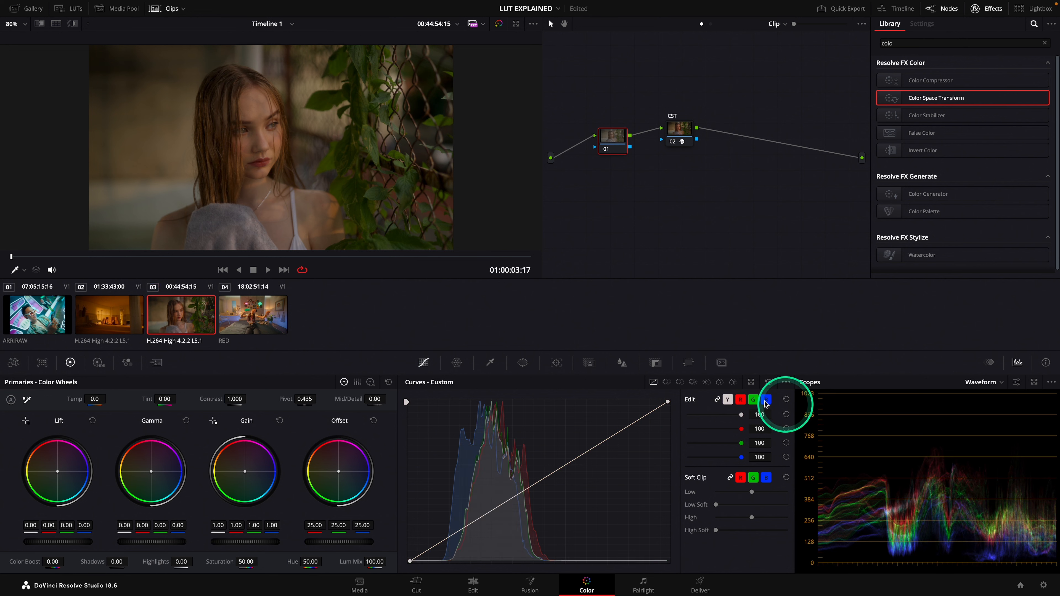
pyautogui.click(718, 399)
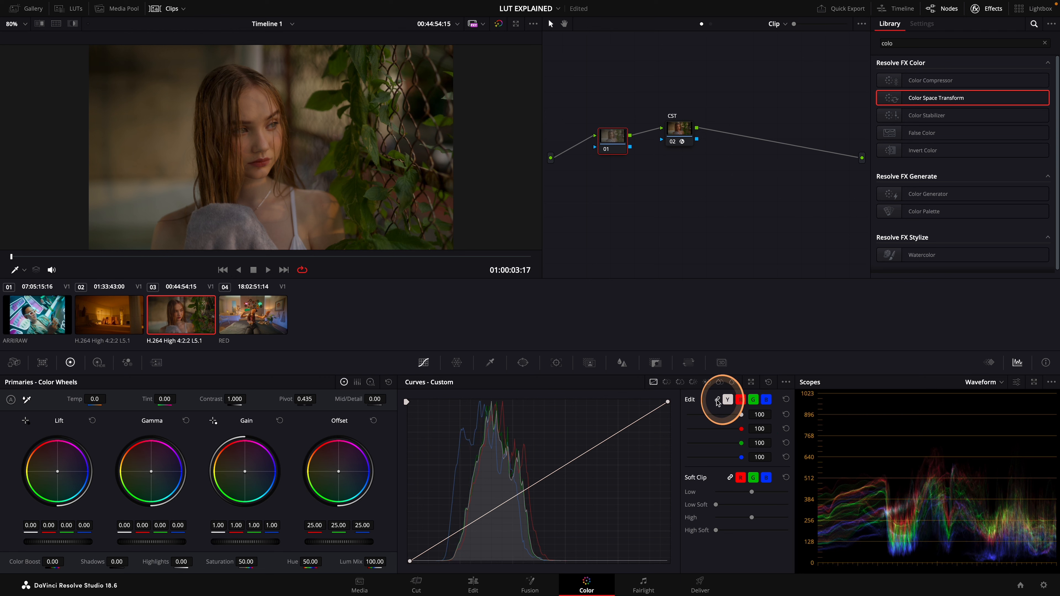
pyautogui.click(740, 400)
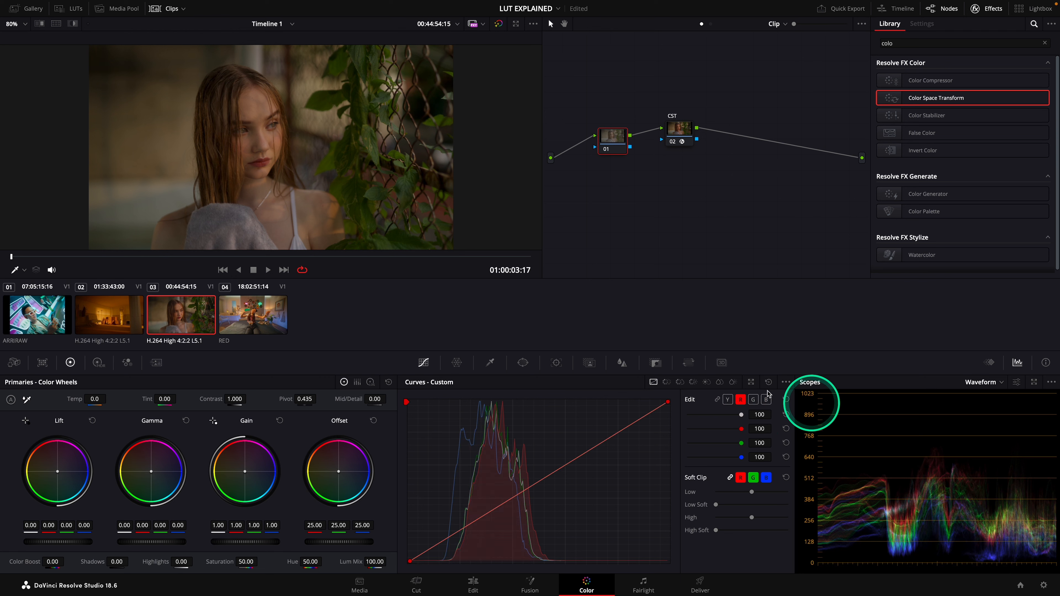
pyautogui.click(751, 382)
pyautogui.click(511, 389)
pyautogui.click(520, 379)
pyautogui.moveTo(509, 388); pyautogui.dragTo(471, 420)
# Anchor the green curve's midtones with a control point, pull its shadows slightly down, and close the enlarged curves
pyautogui.click(822, 230)
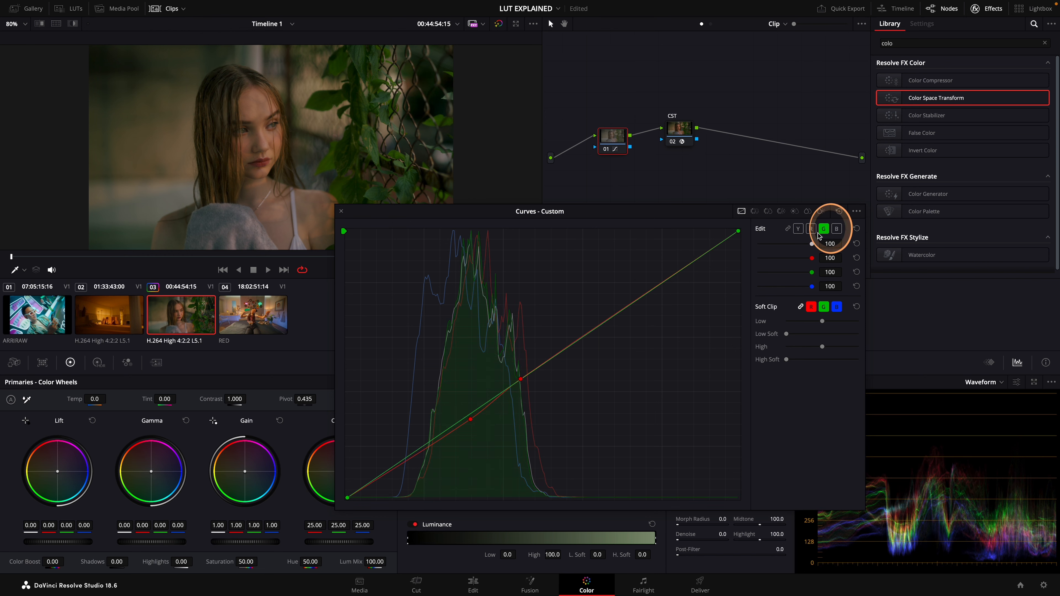
pyautogui.click(530, 373)
pyautogui.click(471, 416)
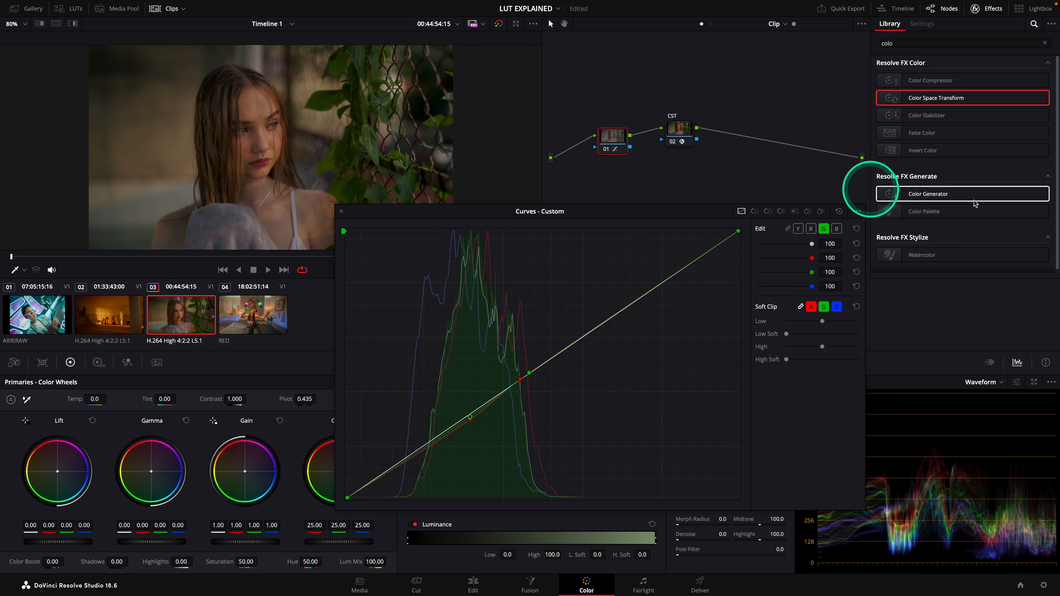
pyautogui.click(341, 210)
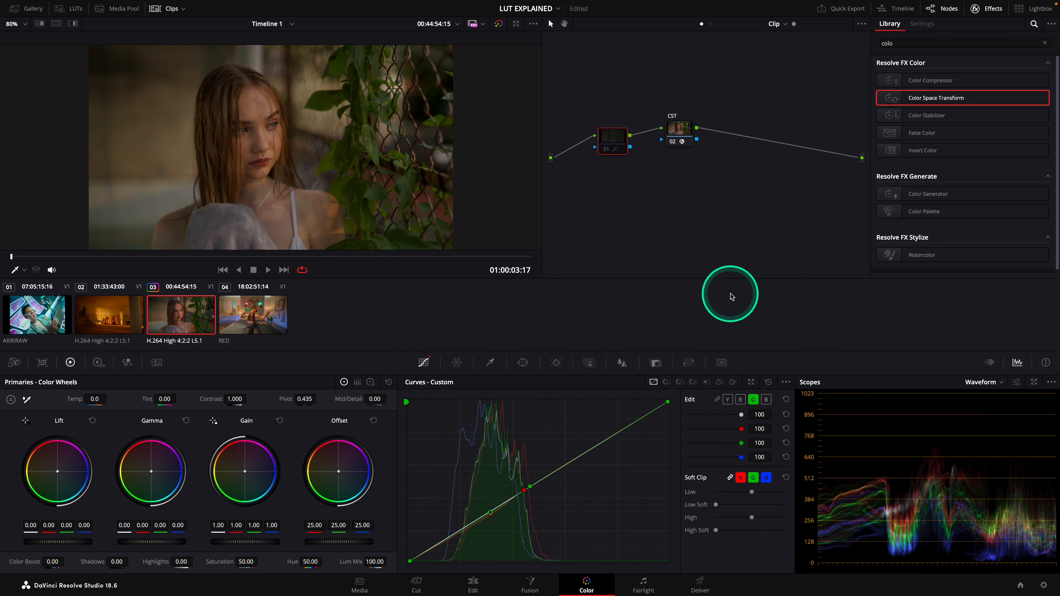
# Label node 01 as SPLIT TONE
pyautogui.rightClick(611, 135)
pyautogui.click(635, 155)
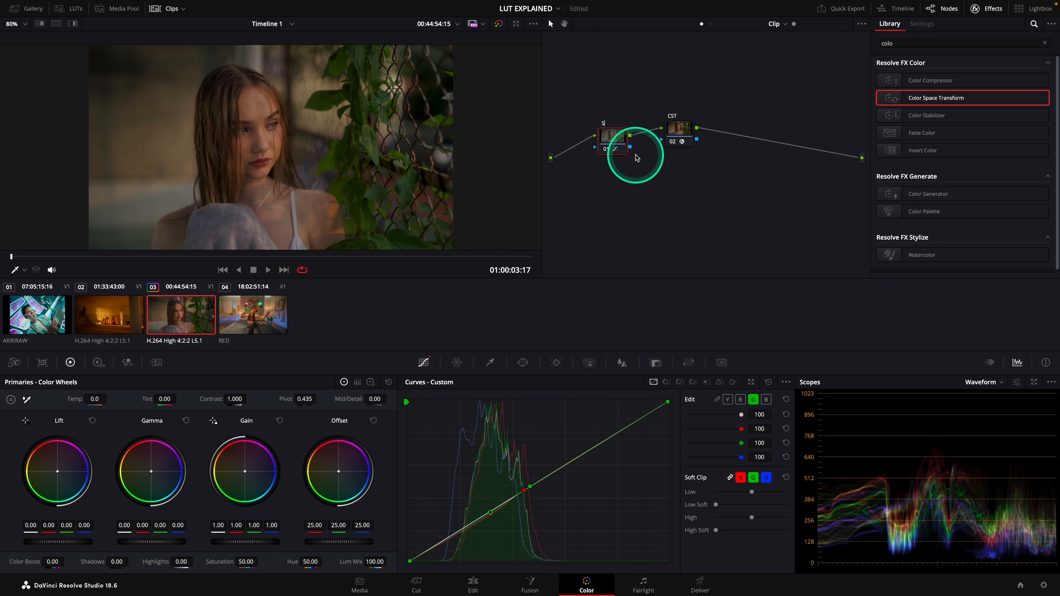
pyautogui.write('SPLIT TON')
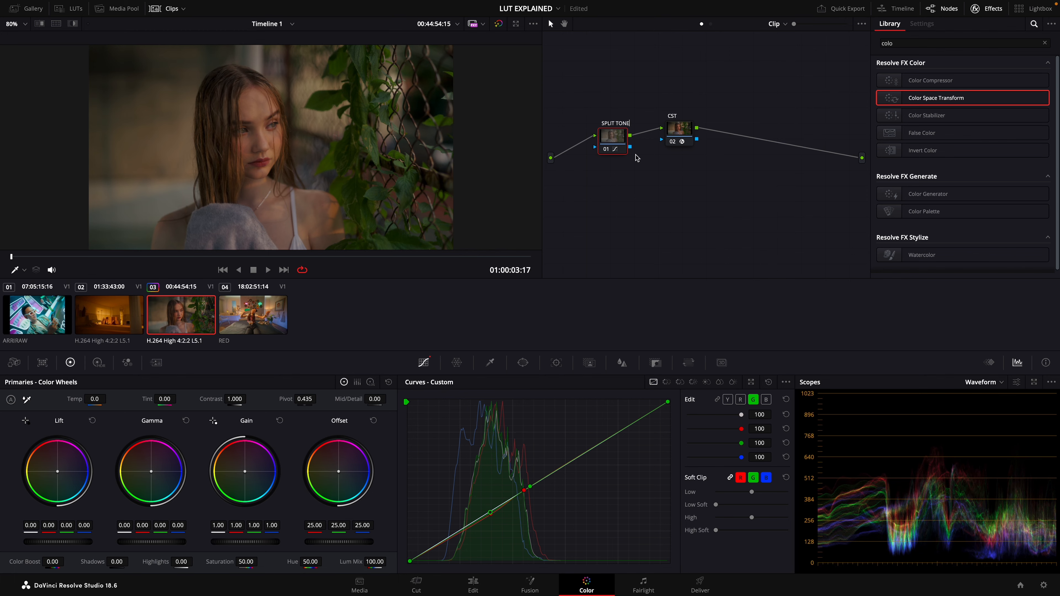
pyautogui.write('E')
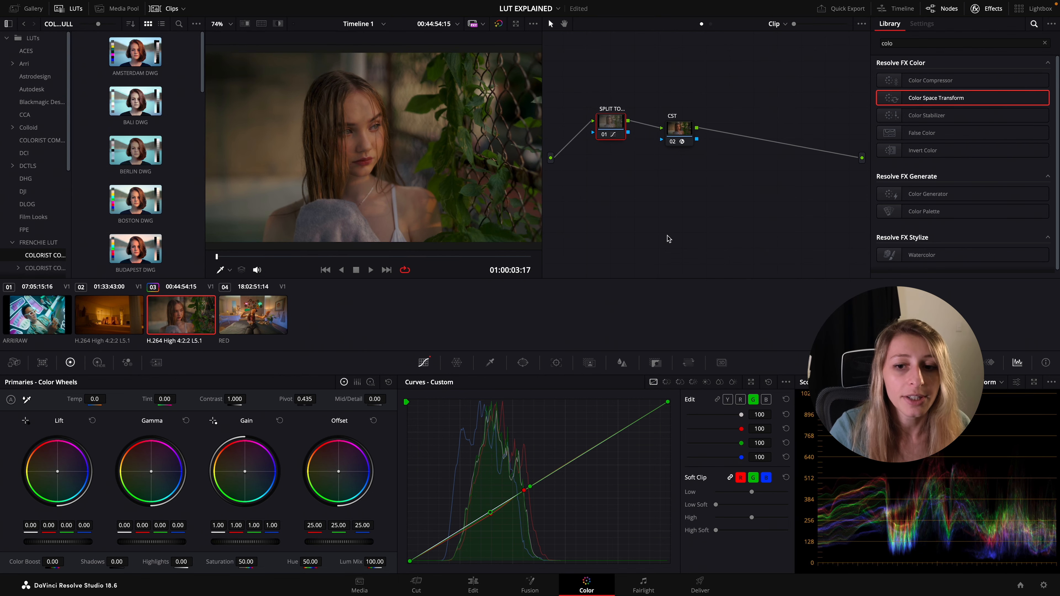
# Try Panasonic V-Gamut as input color space and Panasonic V-Log as input gamma in the CST node's Color Space Transform
pyautogui.click(679, 129)
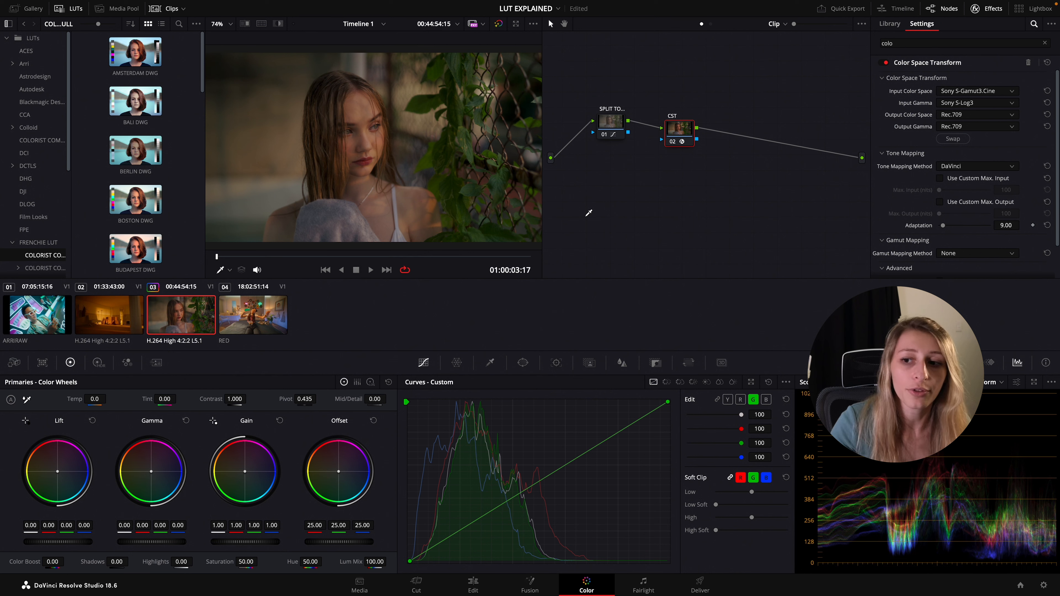
pyautogui.click(1013, 92)
pyautogui.scroll(3, 1013, 95)
pyautogui.click(1003, 104)
pyautogui.click(1001, 103)
pyautogui.press('p')
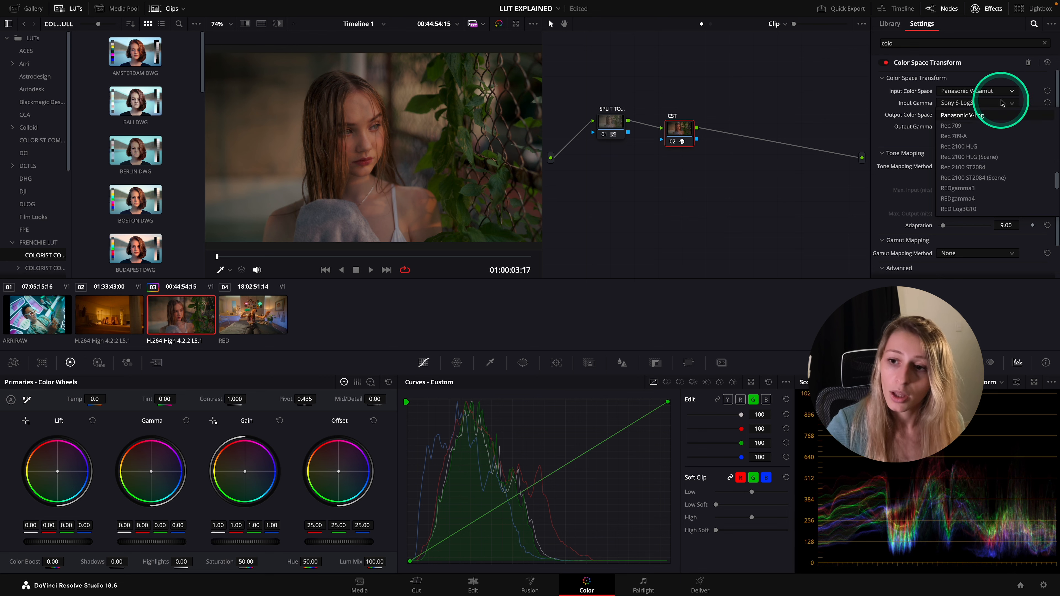
pyautogui.click(984, 116)
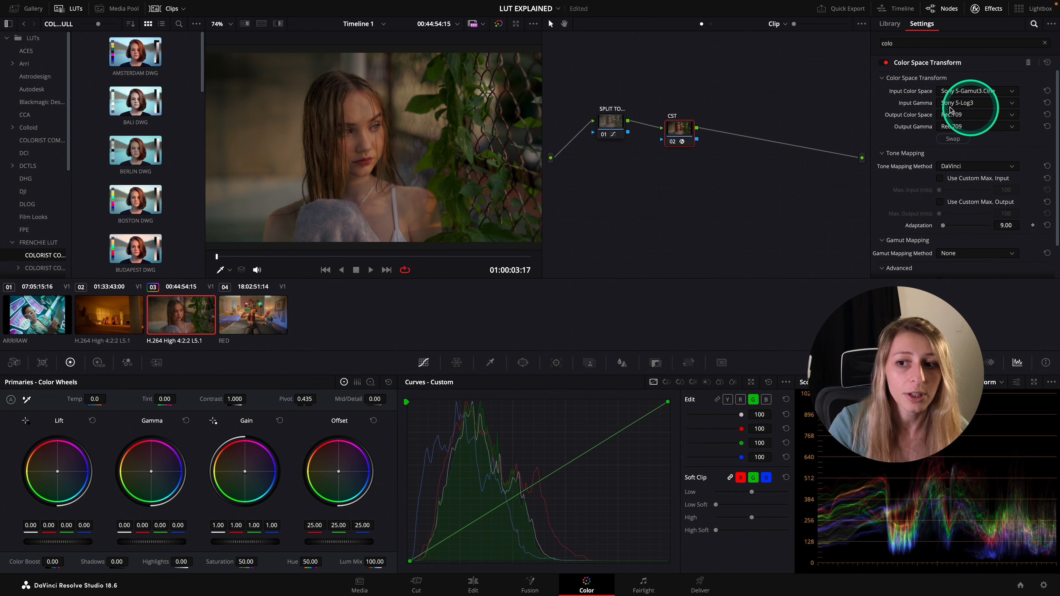
# Start generating a 33 point cube LUT from clip 03's grade
pyautogui.rightClick(187, 320)
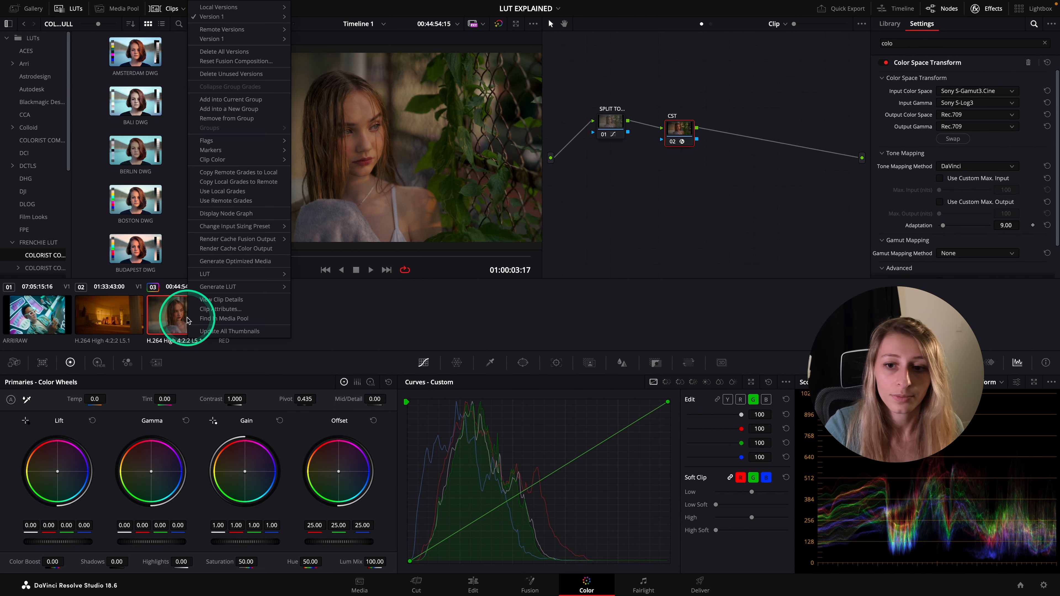
pyautogui.moveTo(233, 286)
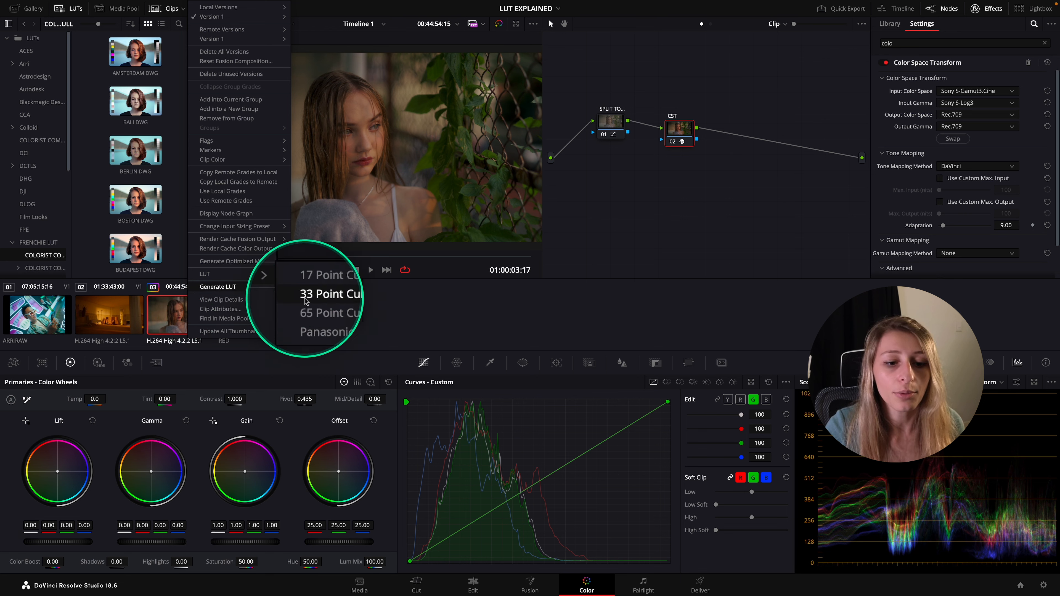
pyautogui.click(333, 298)
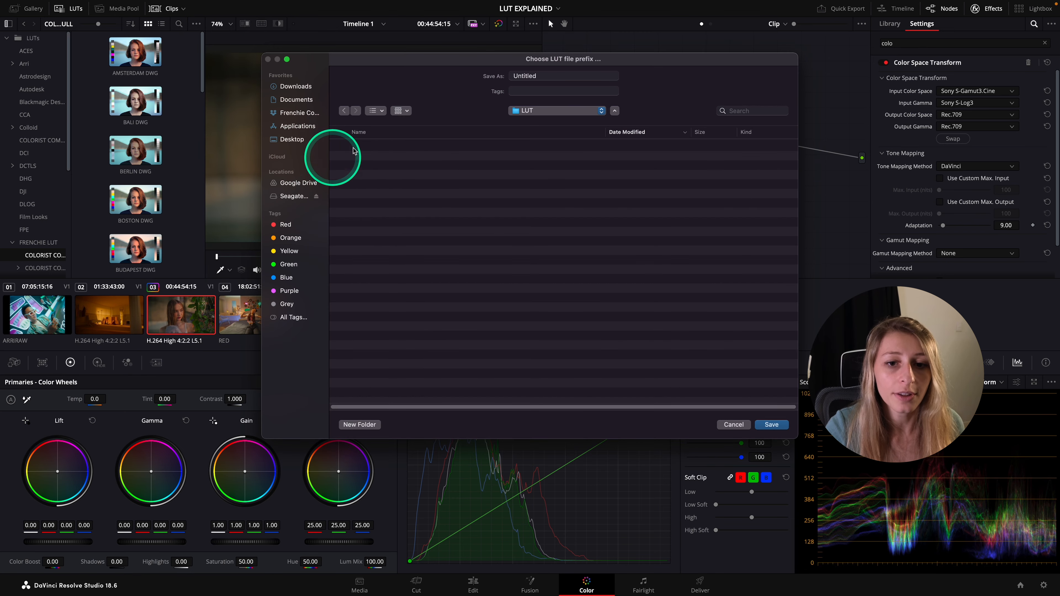
pyautogui.doubleClick(541, 74)
pyautogui.click(411, 173)
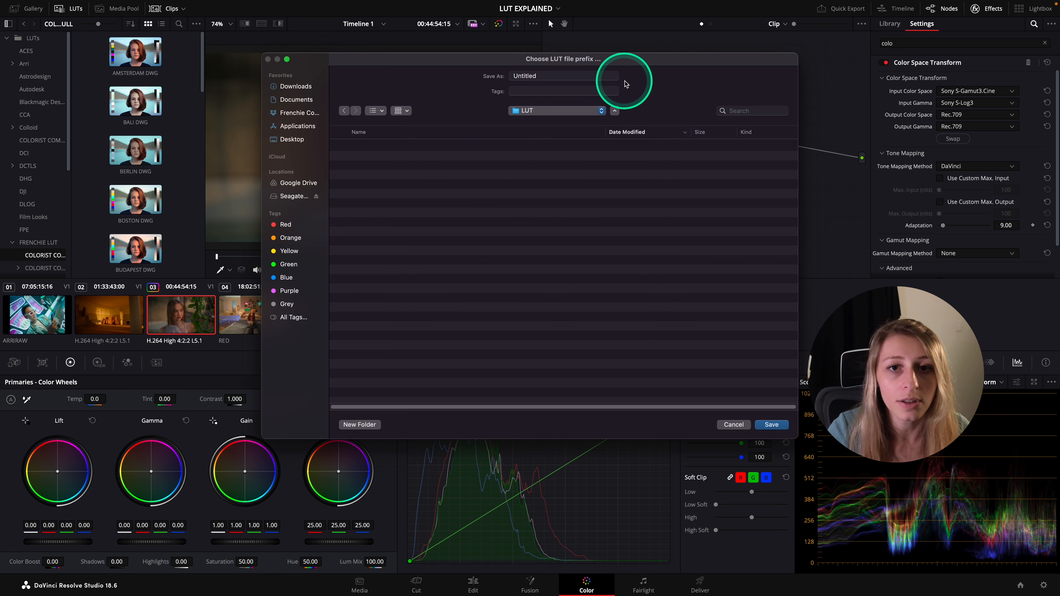
# Name the generated LUT SPLIT TONE LUT SLOGtoREC709 and save it in the LUT folder
pyautogui.click(560, 76)
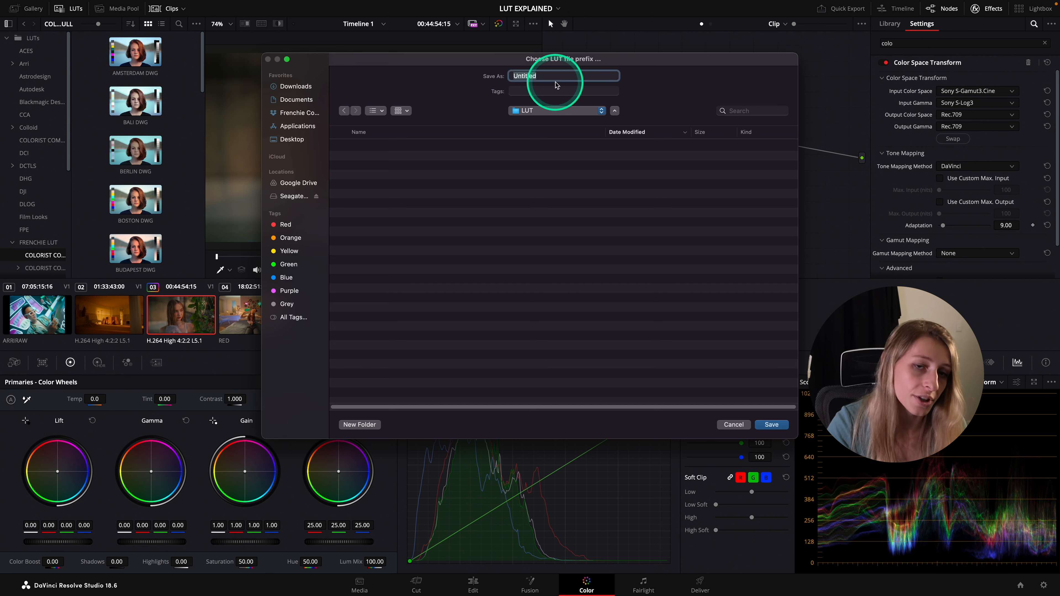
pyautogui.press('BackSpace')
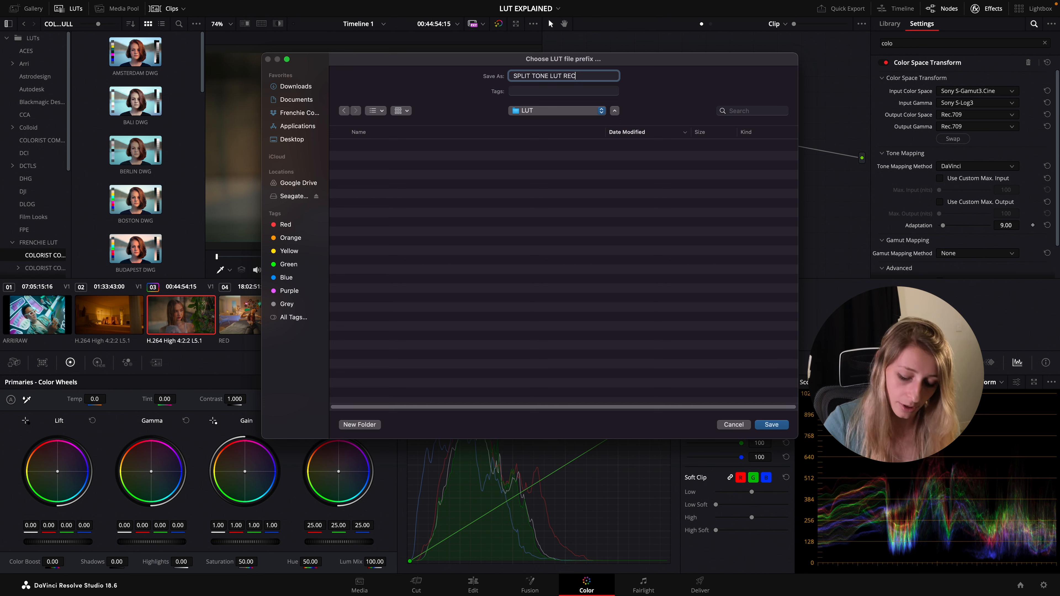
pyautogui.click(513, 75)
pyautogui.click(566, 79)
pyautogui.write('SLOG-')
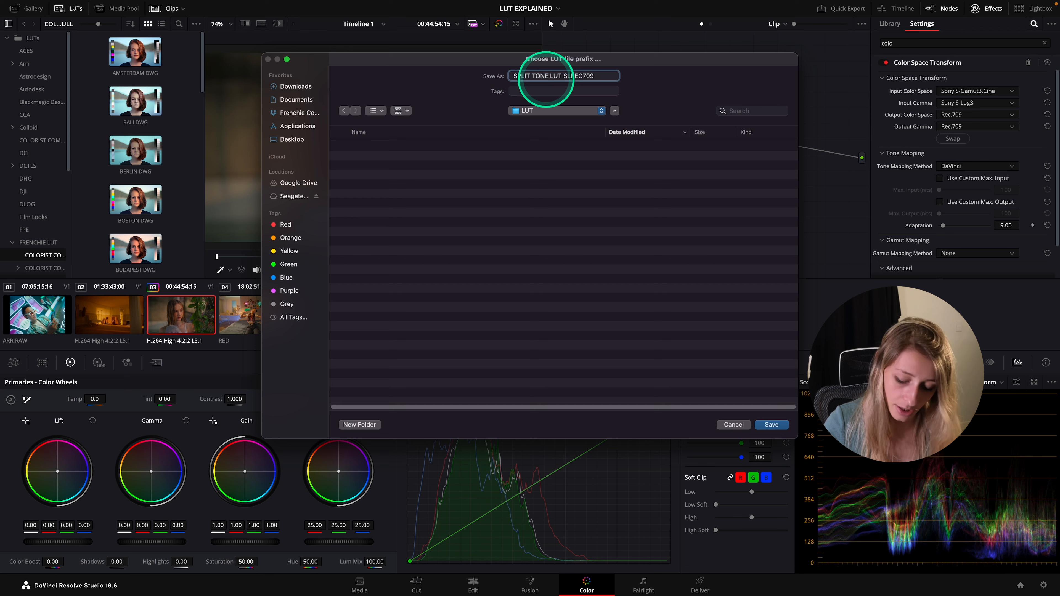
pyautogui.press('BackSpace')
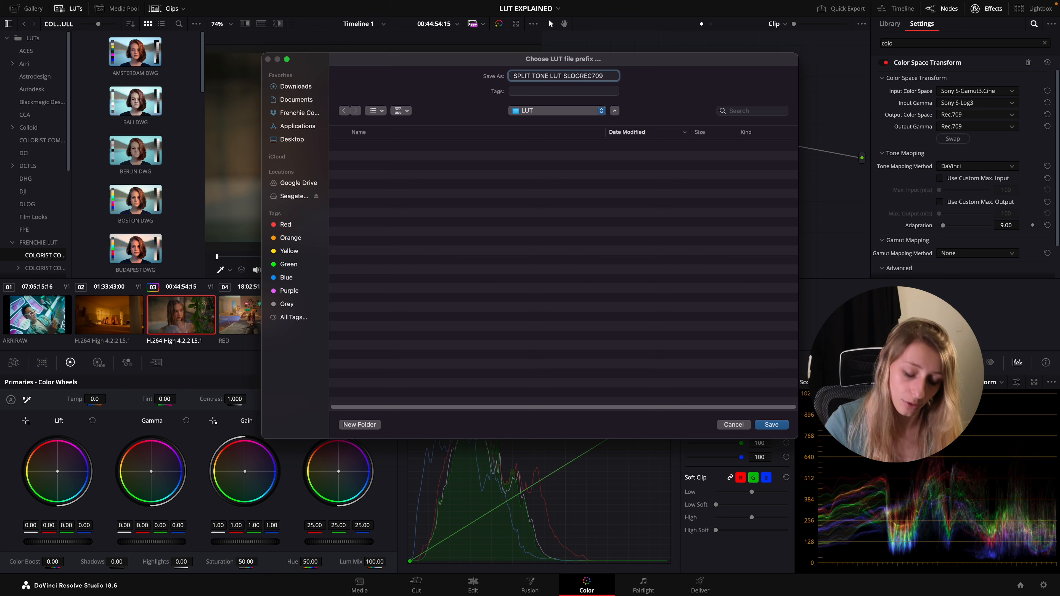
pyautogui.write('to')
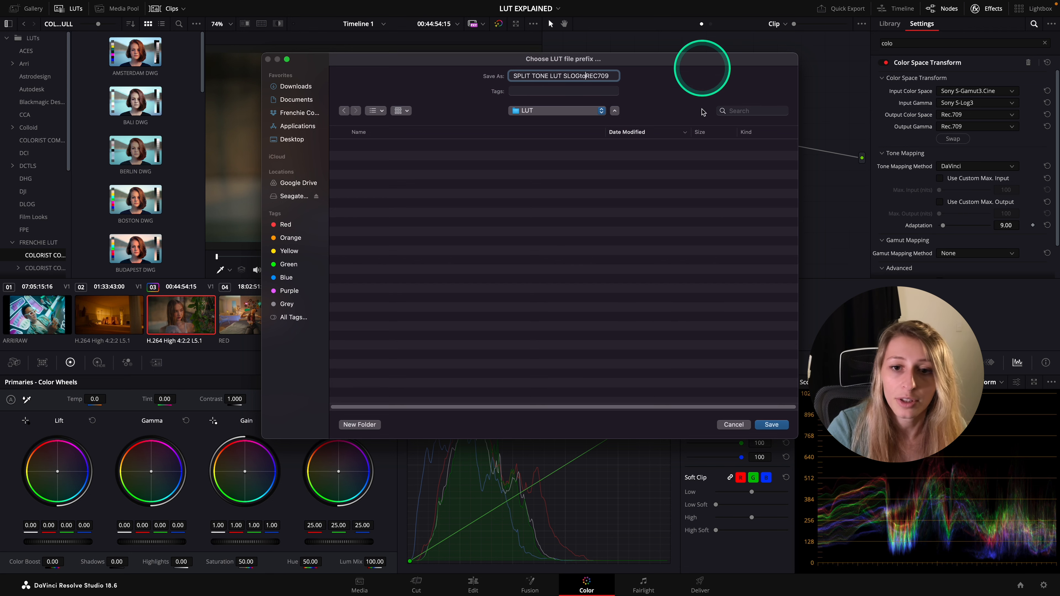
pyautogui.click(771, 424)
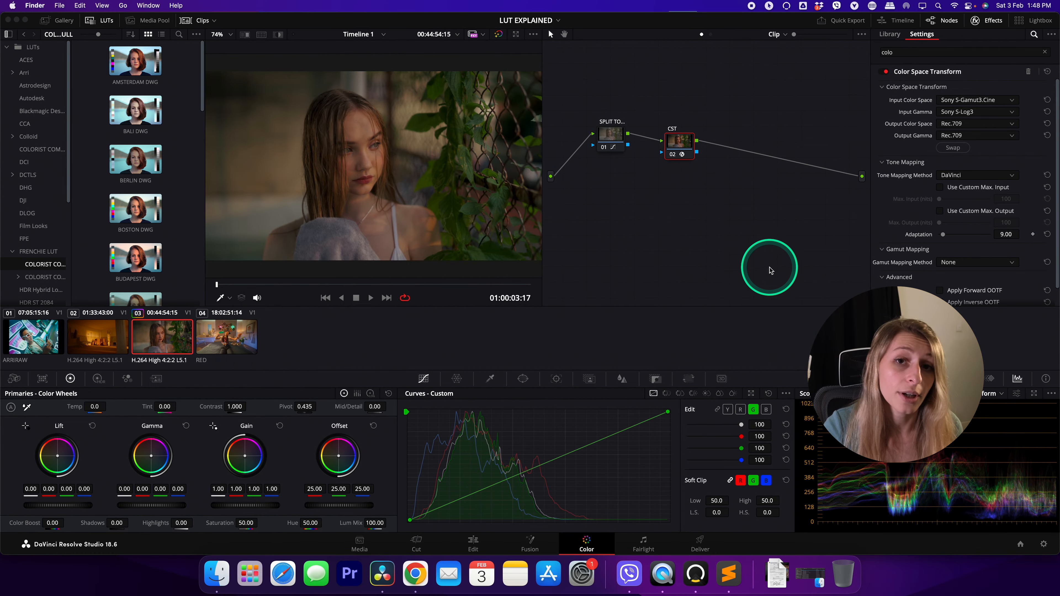
# Switch to Finder, open the LUT folder on the Desktop and rename the exported cube file SPLITTONE SLOGtoREC709.cube
pyautogui.click(236, 570)
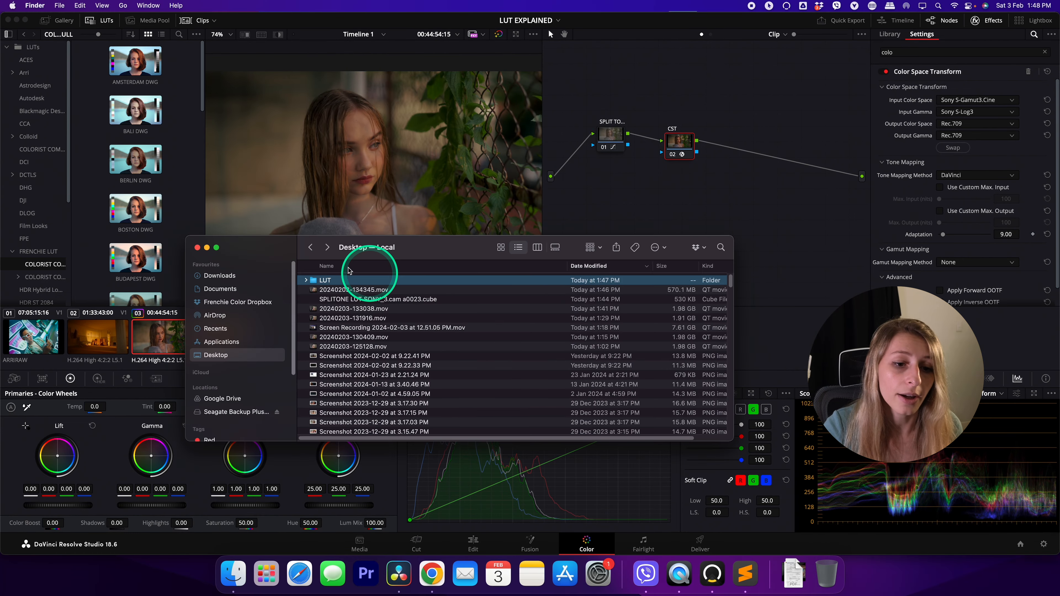
pyautogui.doubleClick(328, 278)
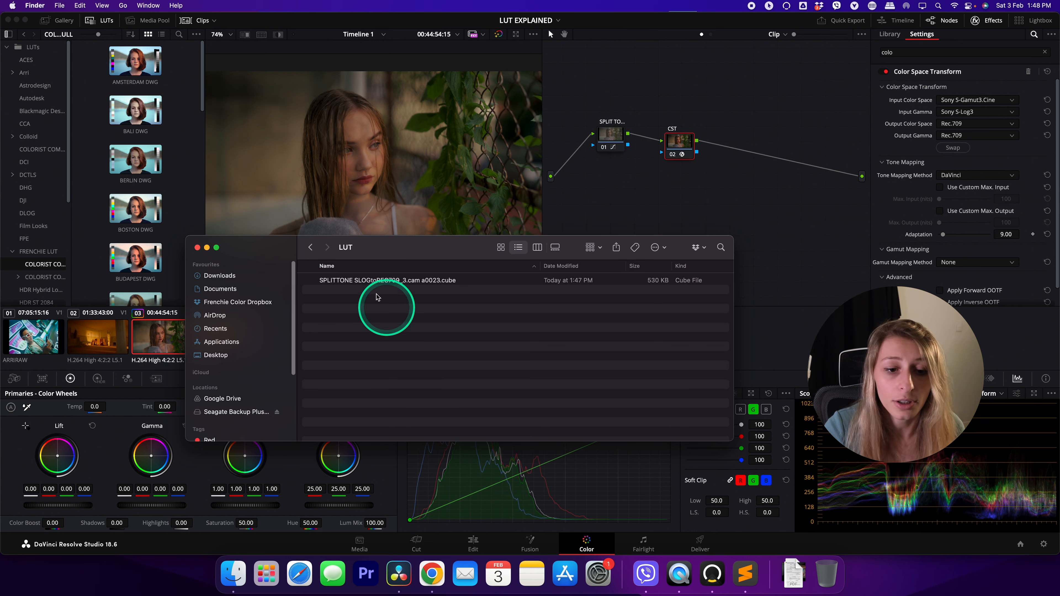
pyautogui.click(350, 283)
pyautogui.press('Return')
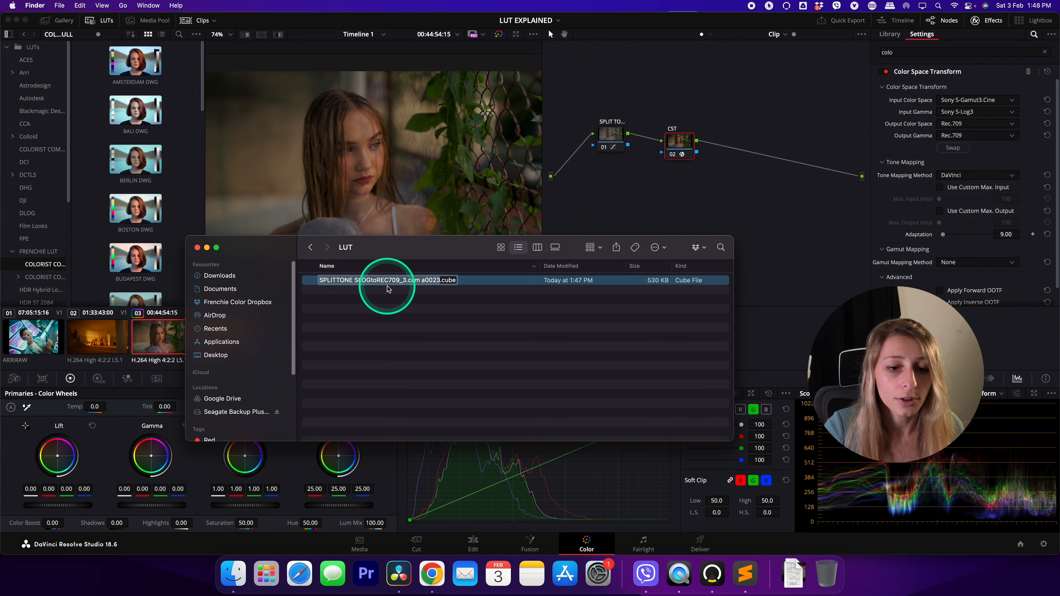
pyautogui.click(399, 281)
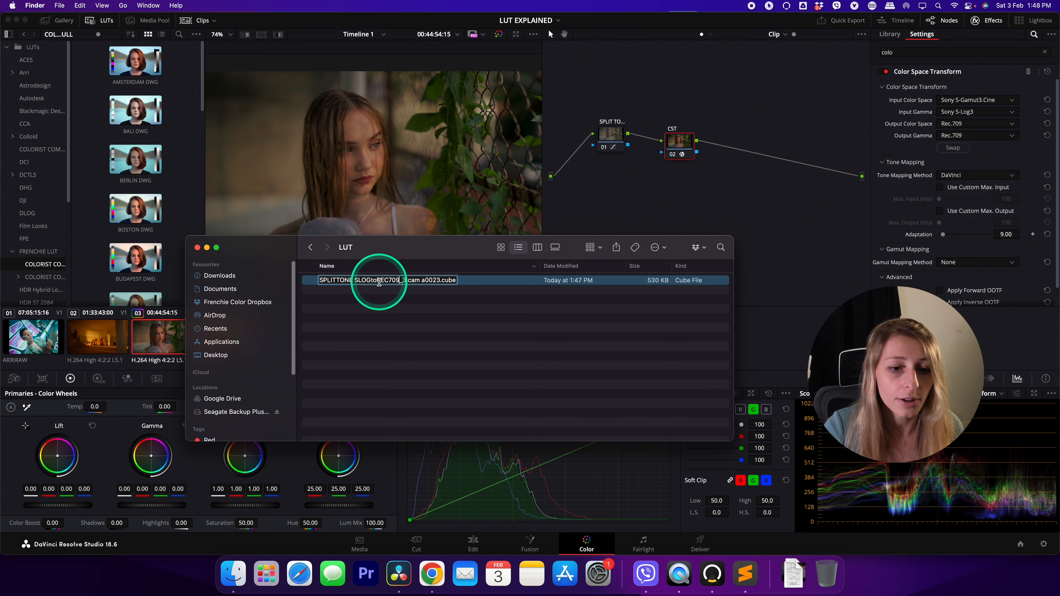
pyautogui.moveTo(400, 280); pyautogui.dragTo(444, 286)
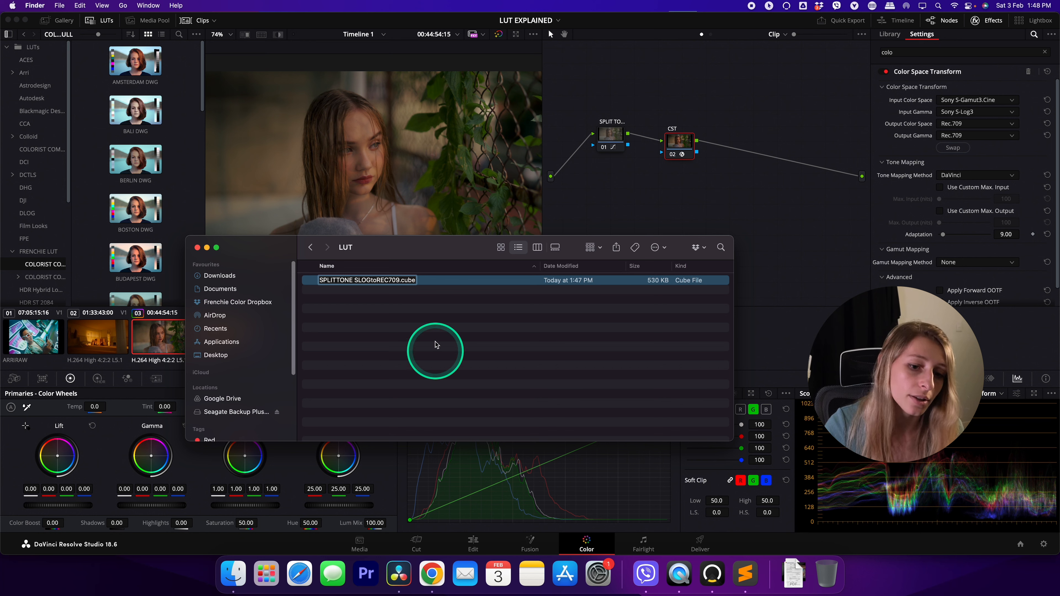
pyautogui.click(423, 313)
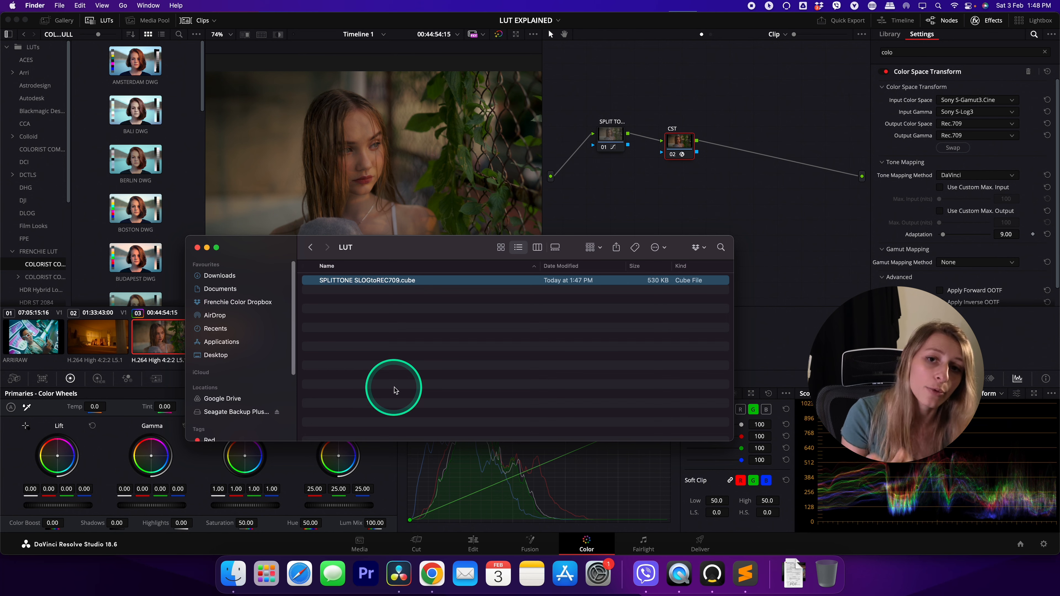
pyautogui.click(746, 273)
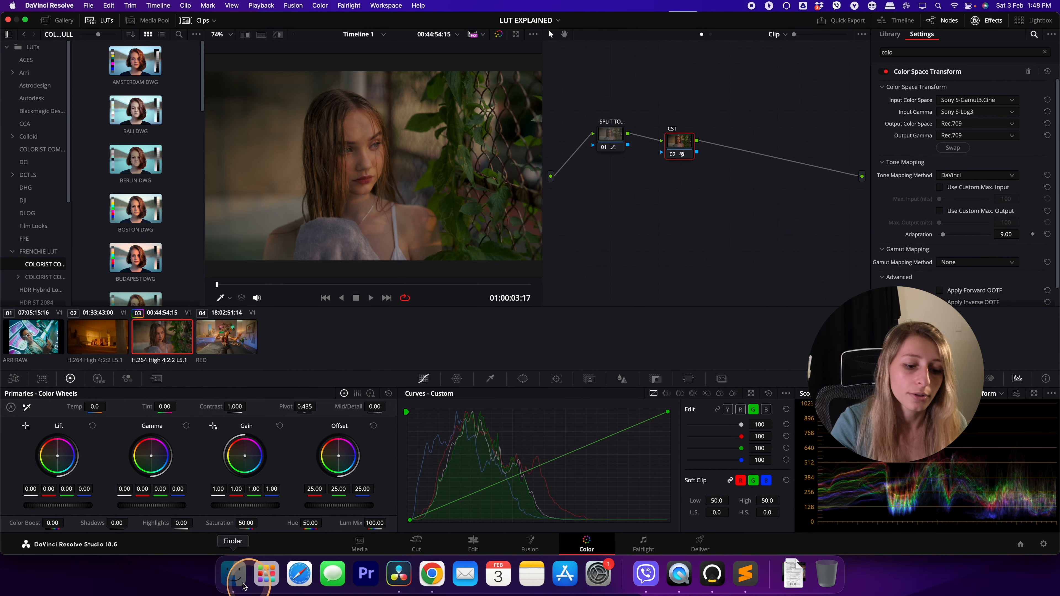
pyautogui.click(233, 574)
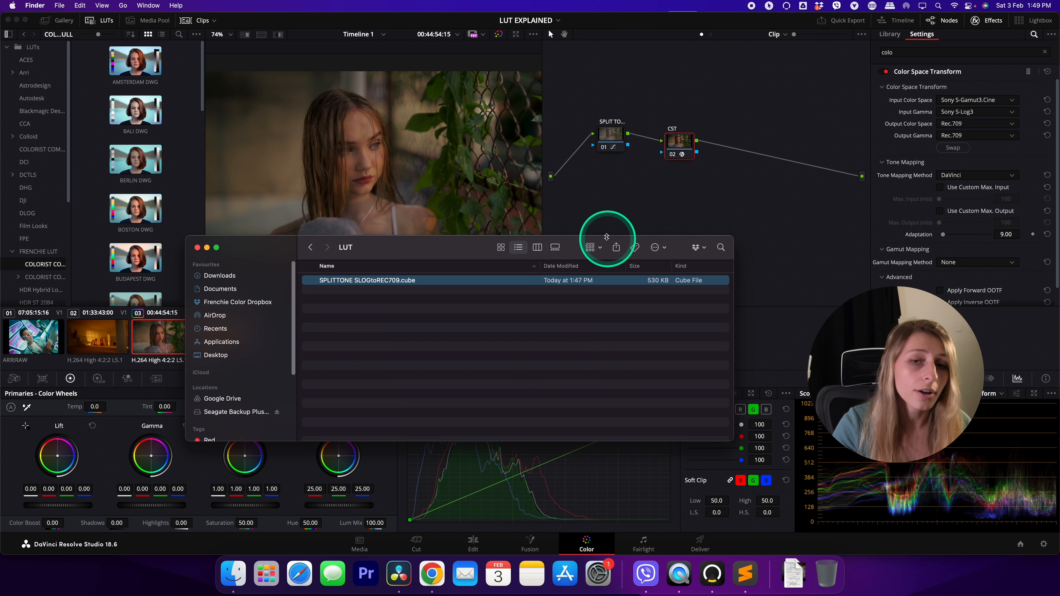
# Switch back to DaVinci Resolve and add the Color Space Transform effect to clip 01's node
pyautogui.click(662, 163)
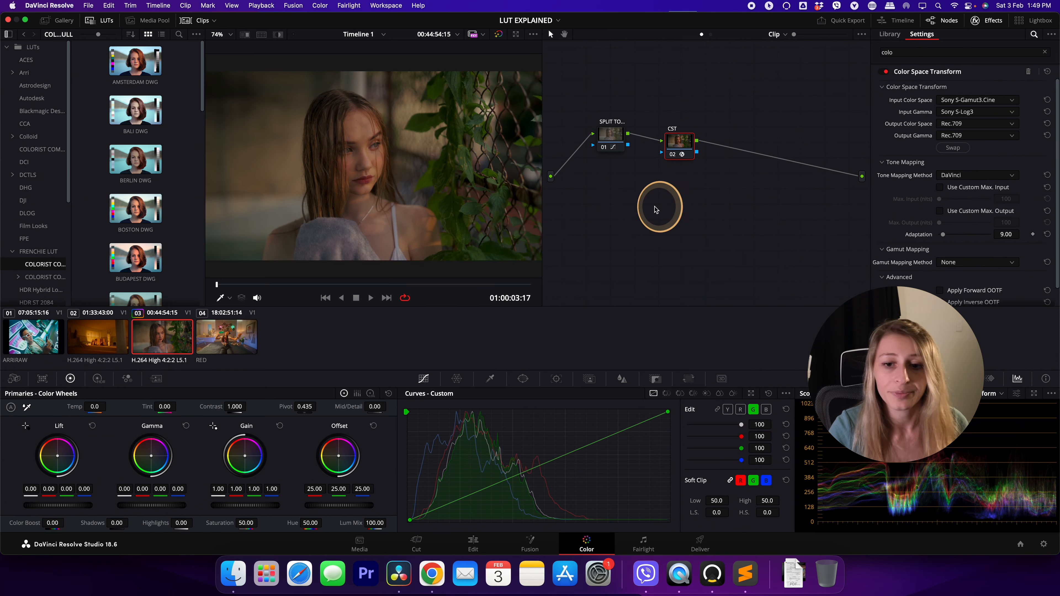
pyautogui.click(33, 336)
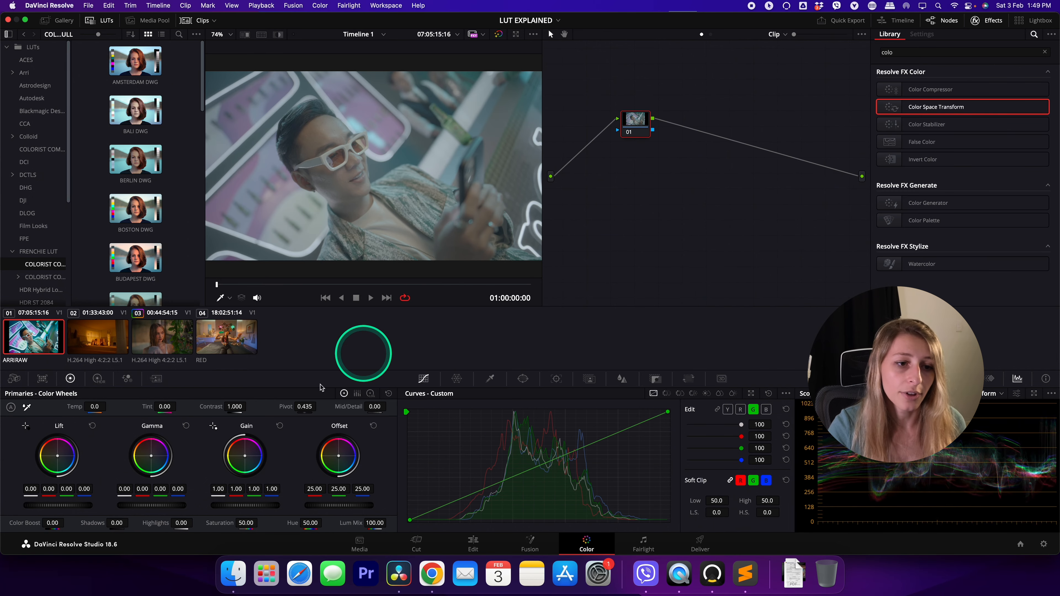
pyautogui.moveTo(950, 105); pyautogui.dragTo(635, 121)
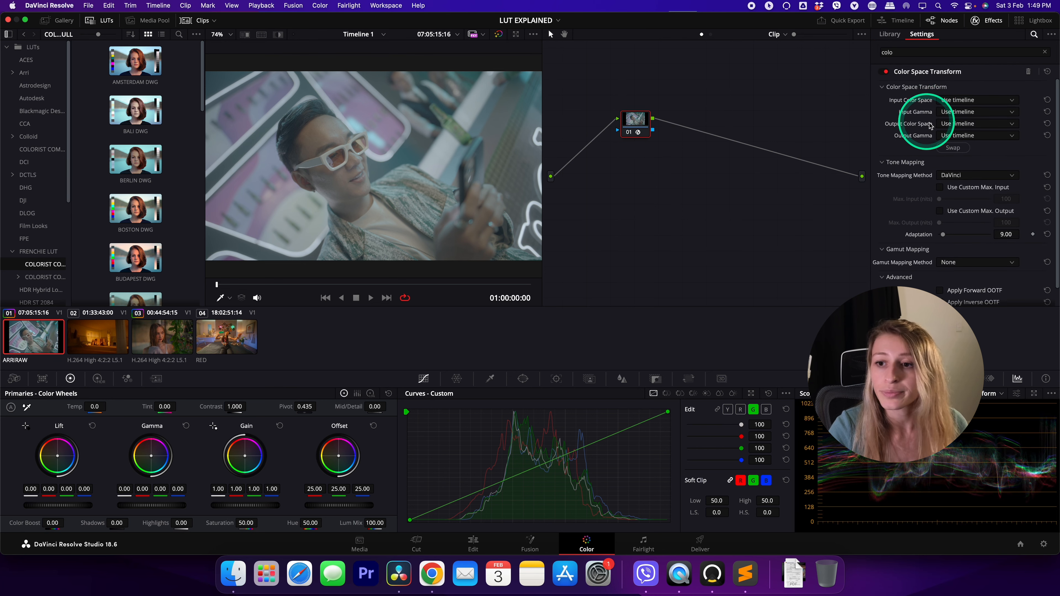
# Set clip 01's Color Space Transform input color space to ARRI Wide Gamut 3 and input gamma to ARRI LogC3
pyautogui.click(951, 101)
pyautogui.click(965, 144)
pyautogui.click(958, 112)
pyautogui.click(956, 176)
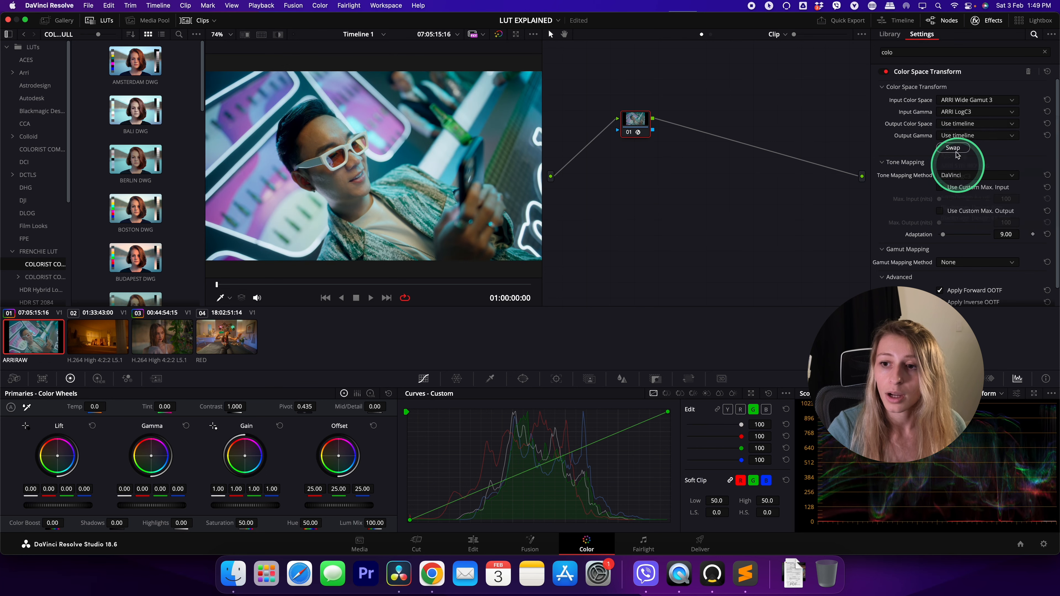
# Set the Color Space Transform's output color space and output gamma both to Rec.709
pyautogui.click(965, 124)
pyautogui.press('r')
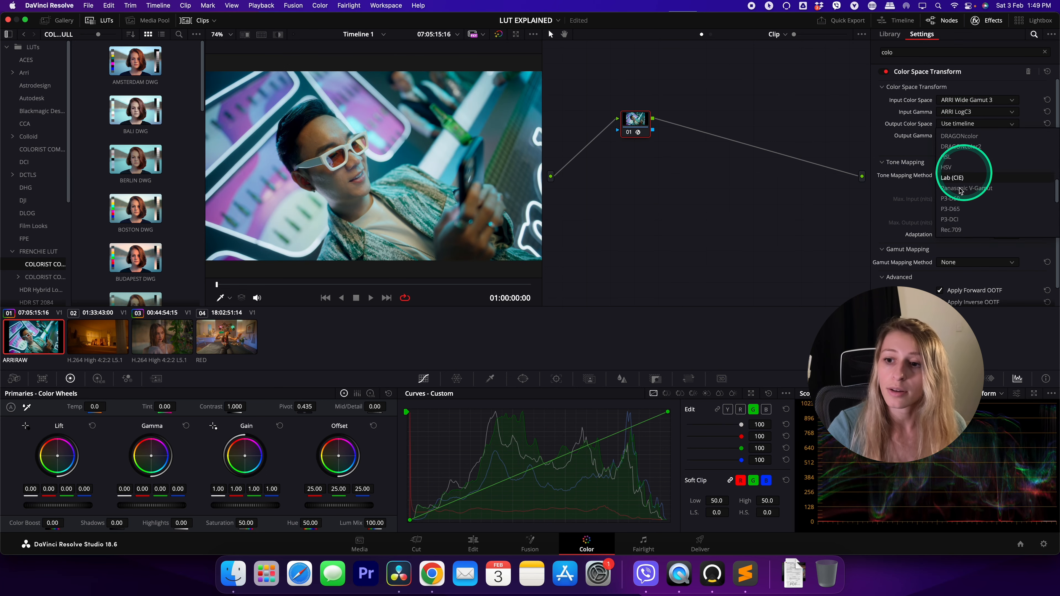
pyautogui.click(954, 224)
pyautogui.click(975, 136)
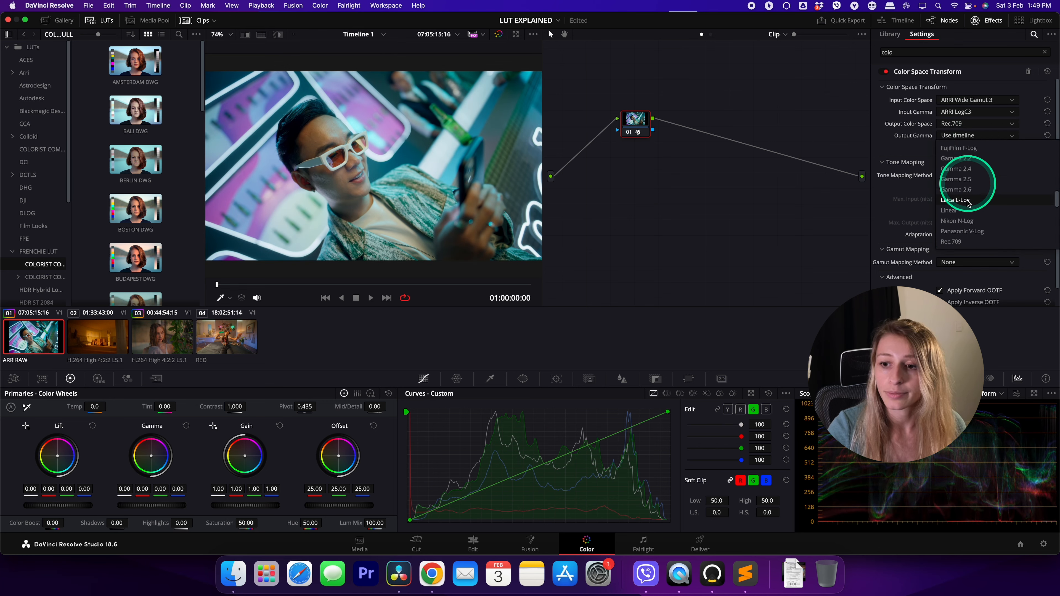
pyautogui.click(953, 237)
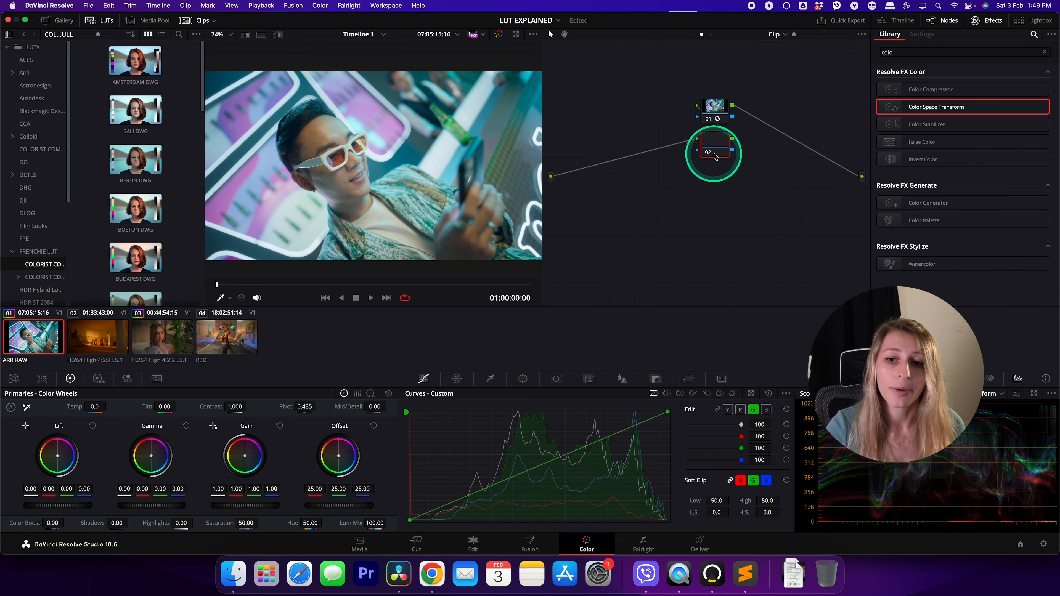
# Add an empty node before the Color Space Transform node and label the transform node CST
pyautogui.click(633, 116)
pyautogui.rightClick(718, 101)
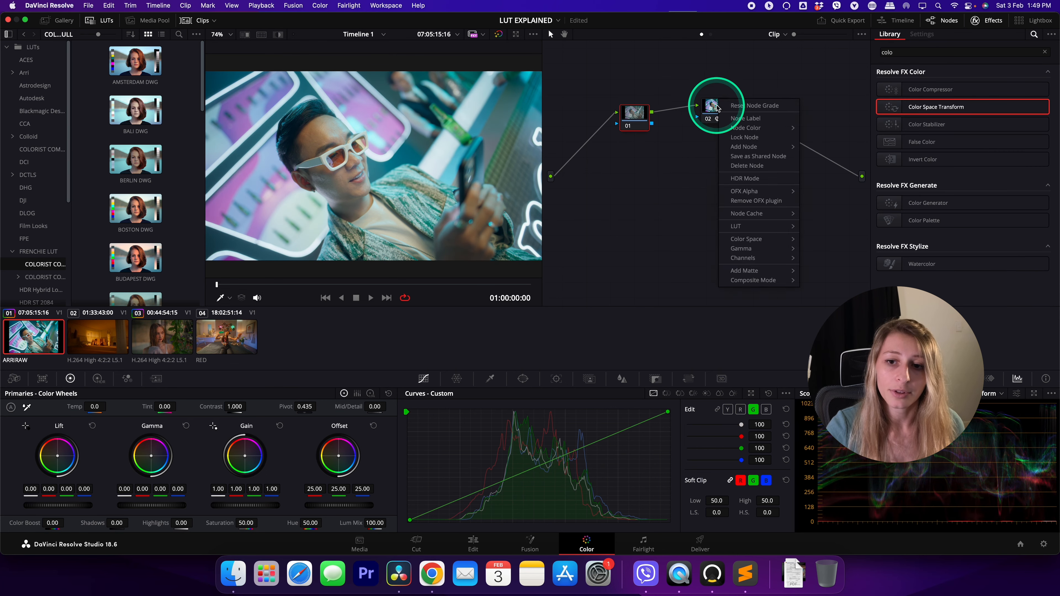
pyautogui.click(714, 105)
pyautogui.rightClick(715, 108)
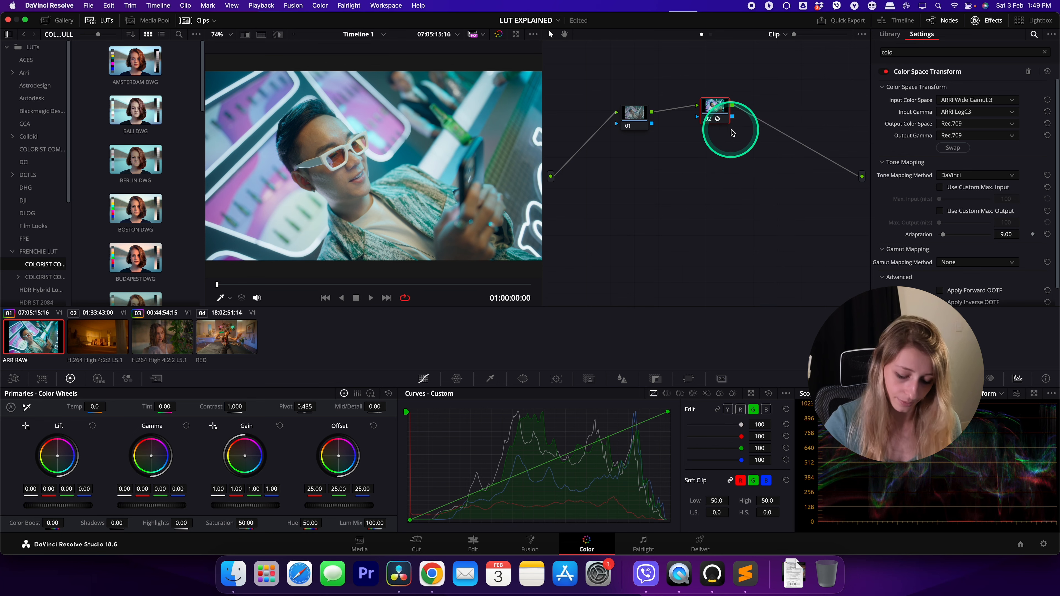
pyautogui.click(634, 115)
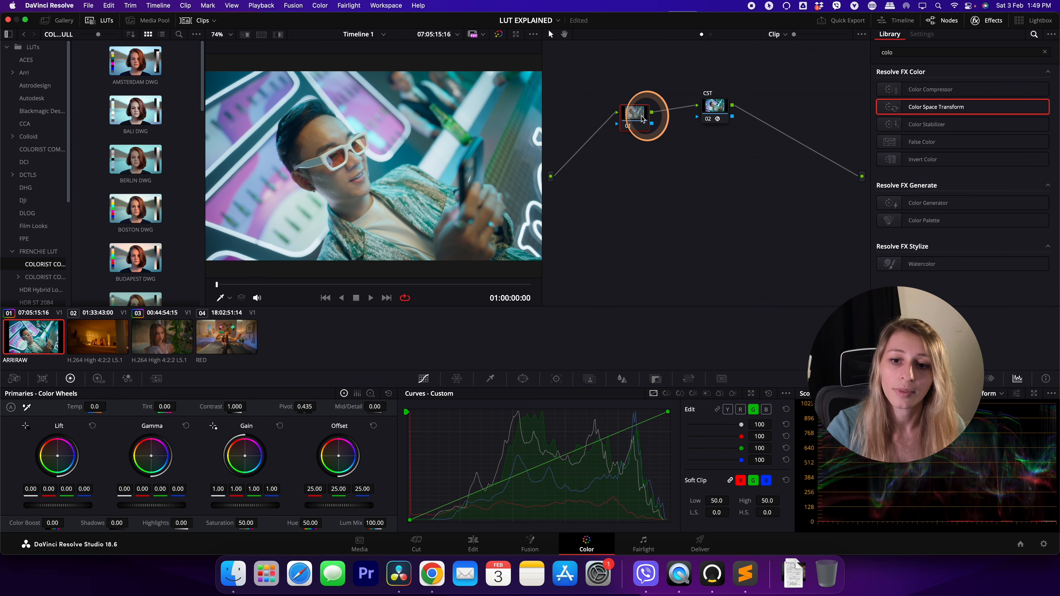
# In node 01's enlarged custom curves, anchor the red curve at the midtones and pull its shadows down
pyautogui.click(630, 118)
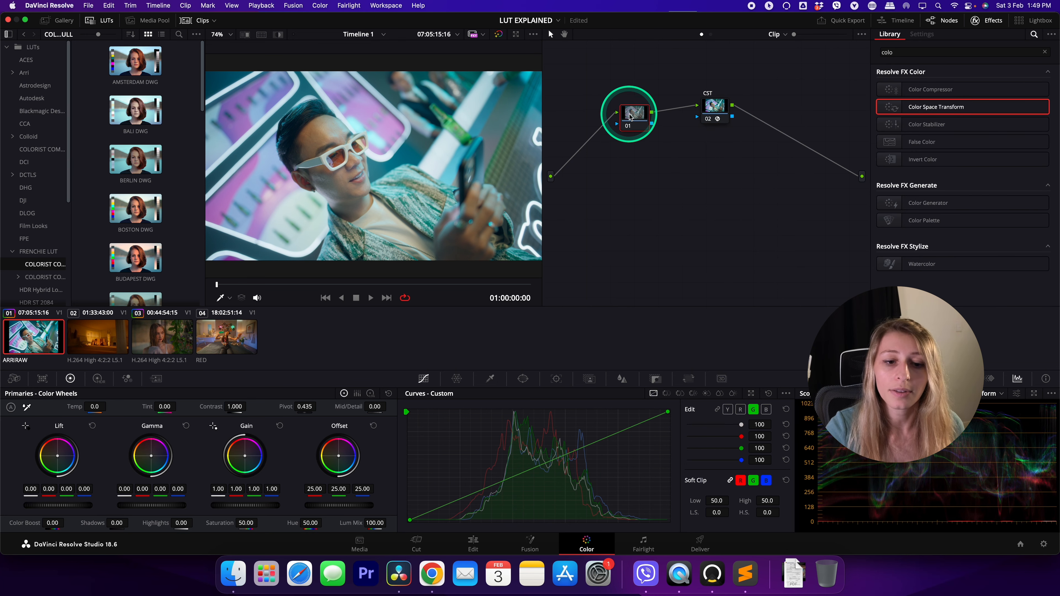
pyautogui.click(751, 394)
pyautogui.click(810, 225)
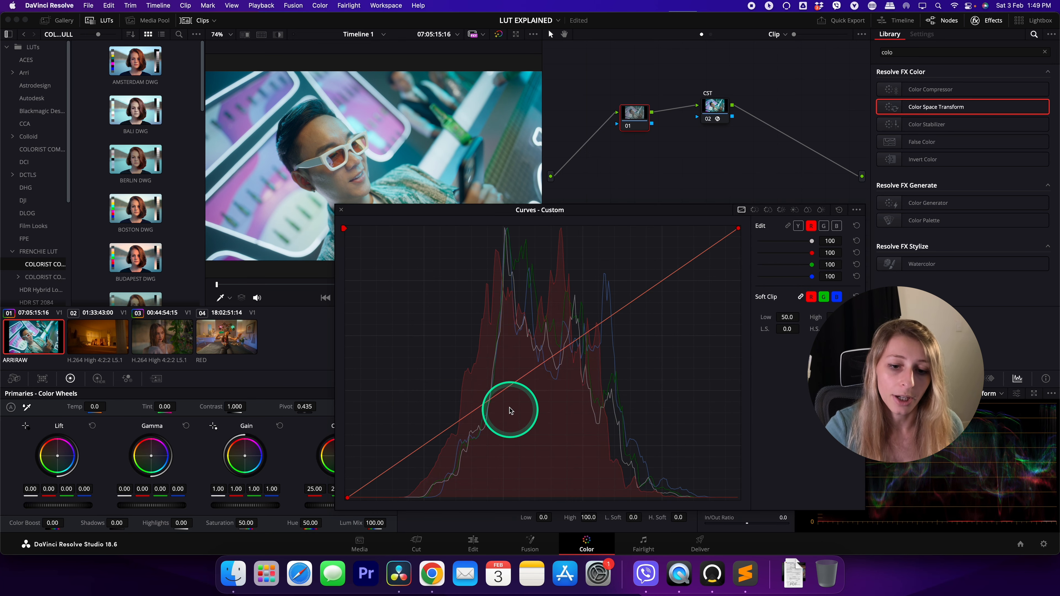
pyautogui.click(503, 389)
pyautogui.moveTo(438, 434); pyautogui.dragTo(441, 443)
pyautogui.moveTo(503, 389); pyautogui.dragTo(555, 357)
pyautogui.moveTo(439, 443); pyautogui.dragTo(453, 449)
pyautogui.click(341, 209)
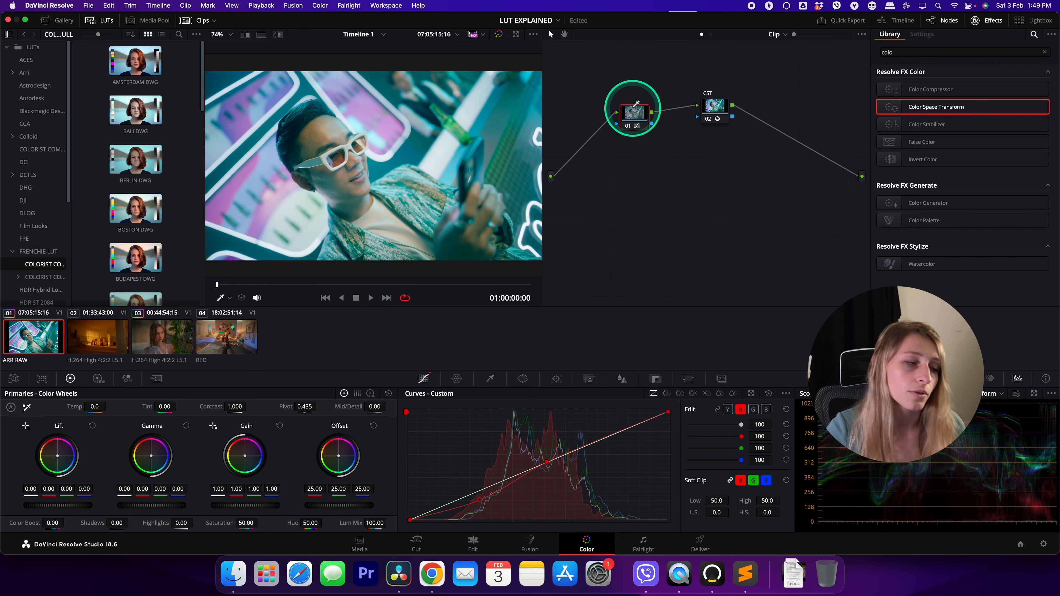
# Label node 01 SPLITONE
pyautogui.rightClick(636, 122)
pyautogui.click(653, 140)
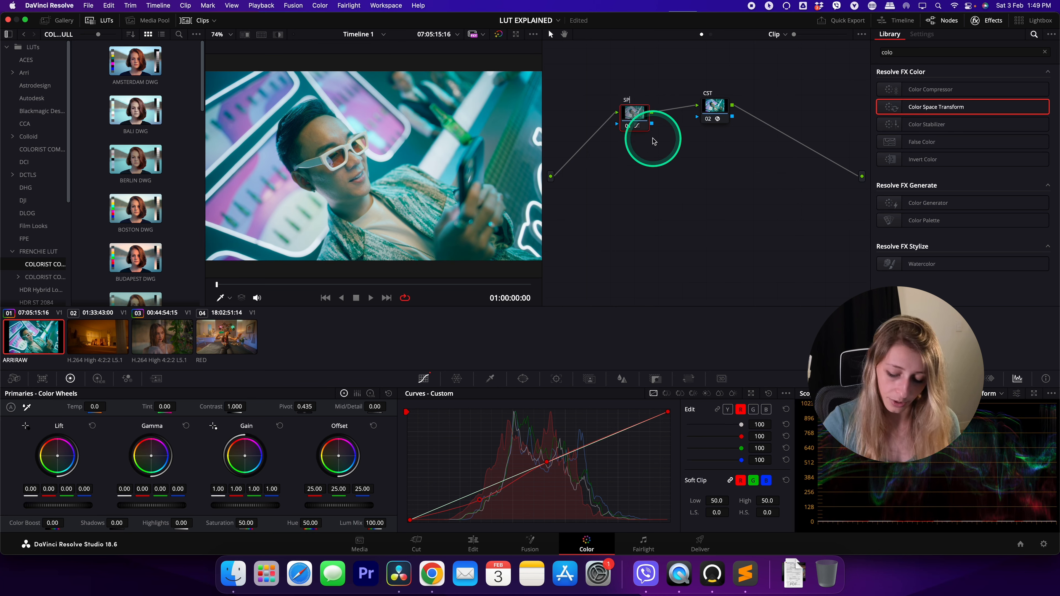
pyautogui.click(677, 211)
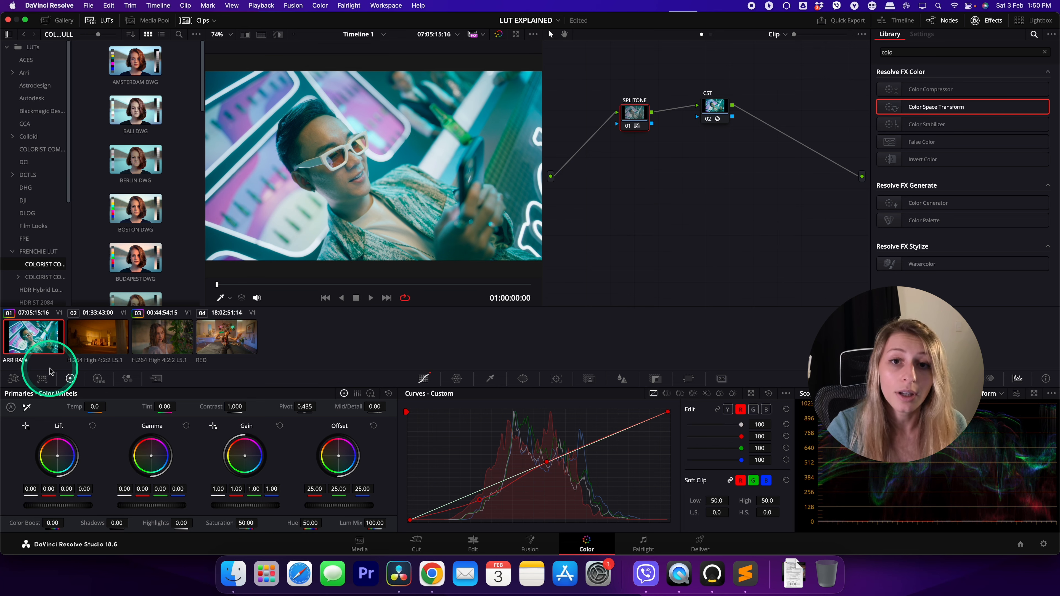
# Generate a 33 Point Cube LUT from clip 01 and save it in the LUT folder as SPLITTONE ARRItoREC709.cube
pyautogui.rightClick(35, 335)
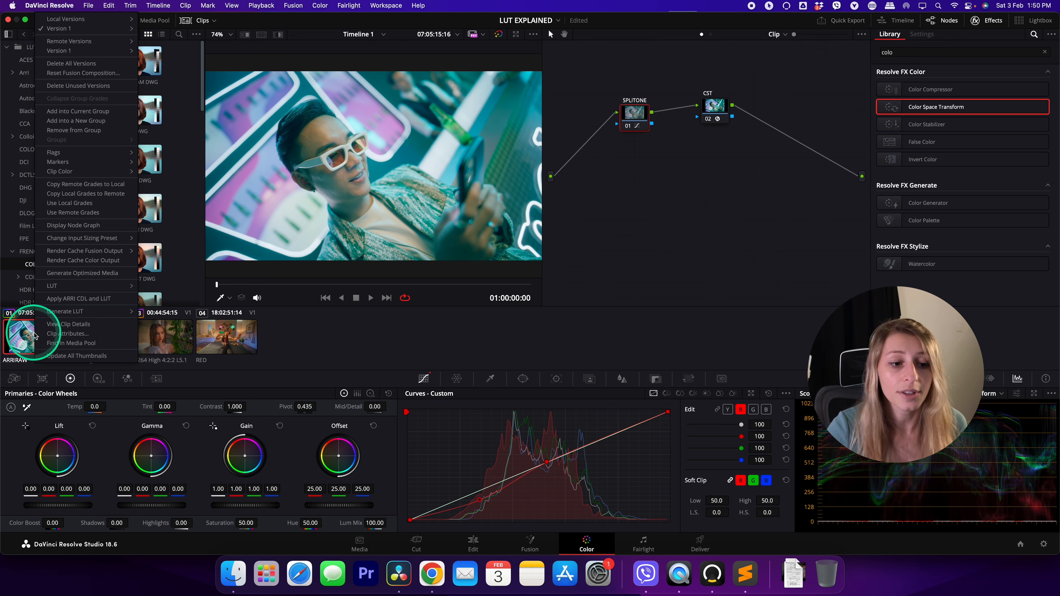
pyautogui.moveTo(64, 316)
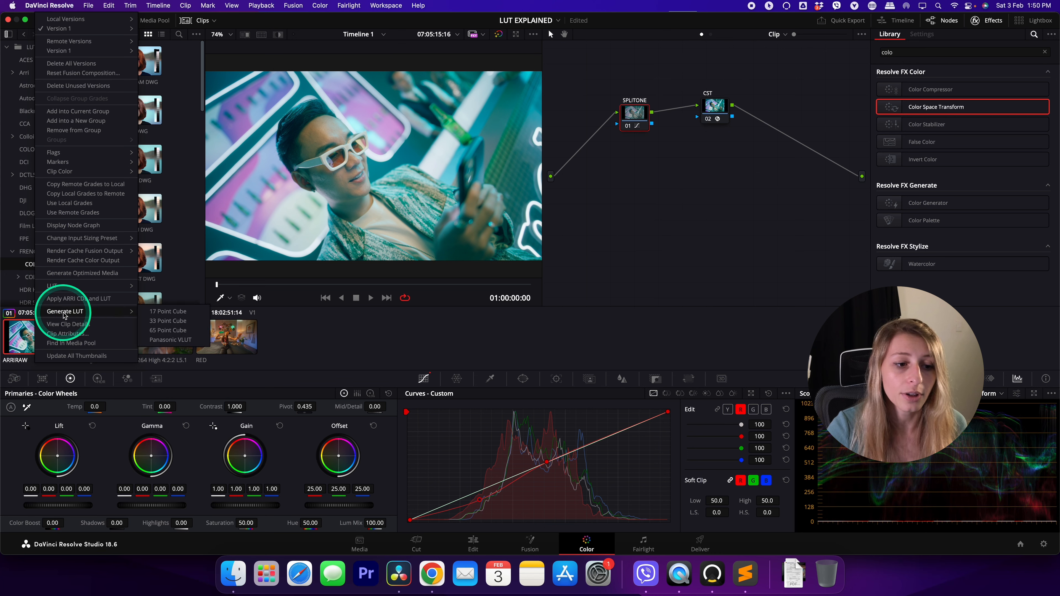
pyautogui.click(155, 321)
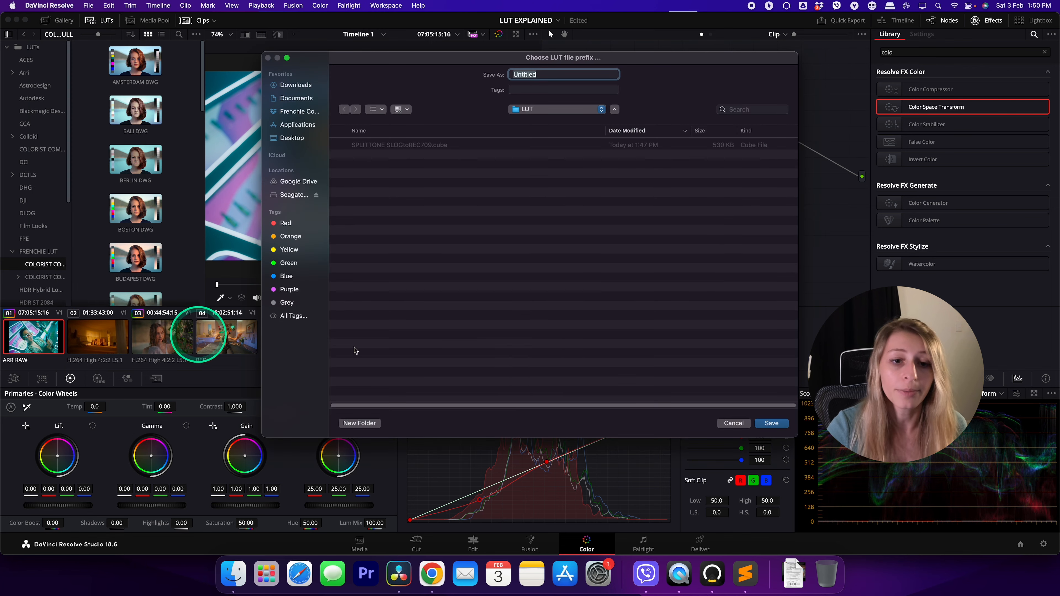
pyautogui.click(434, 141)
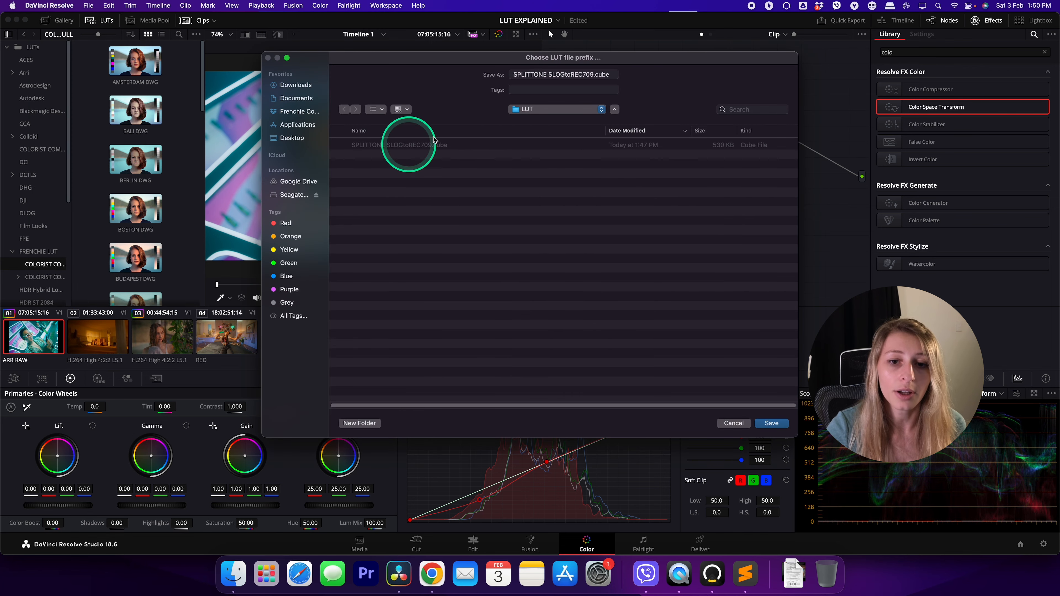
pyautogui.click(549, 73)
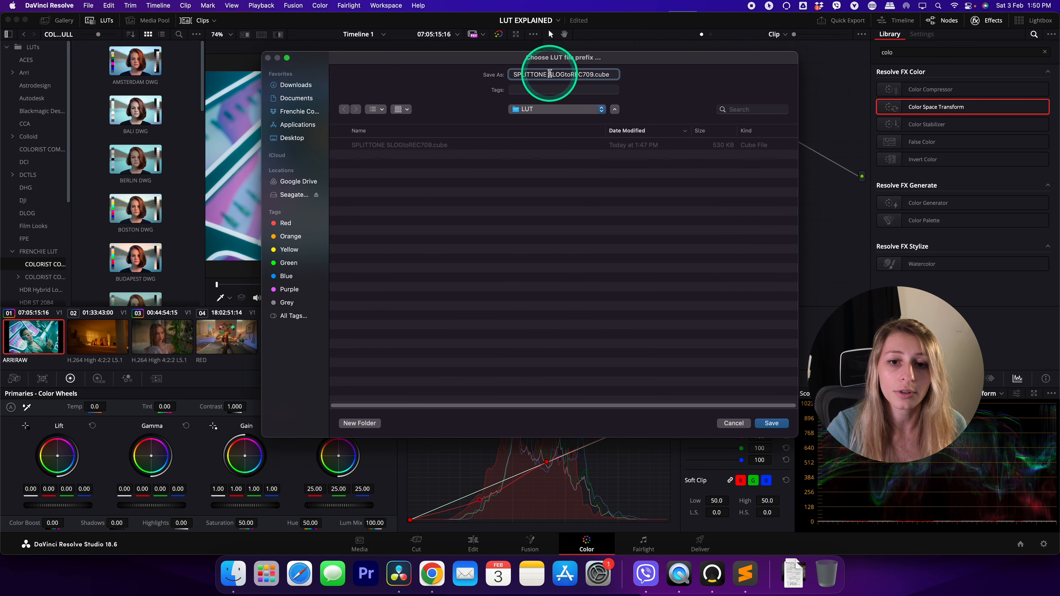
pyautogui.moveTo(564, 73); pyautogui.dragTo(565, 74)
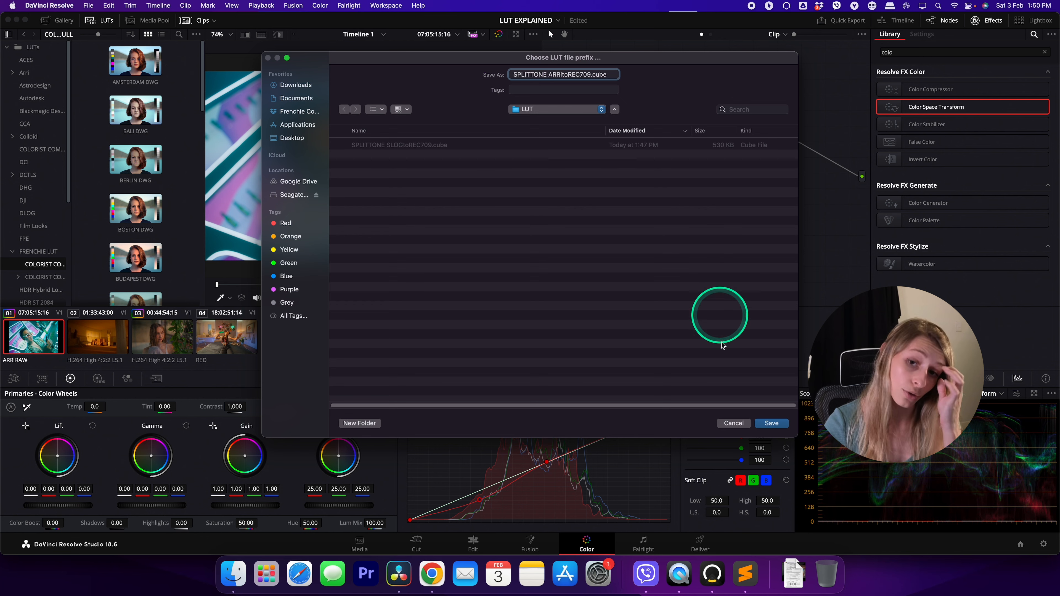
pyautogui.click(777, 427)
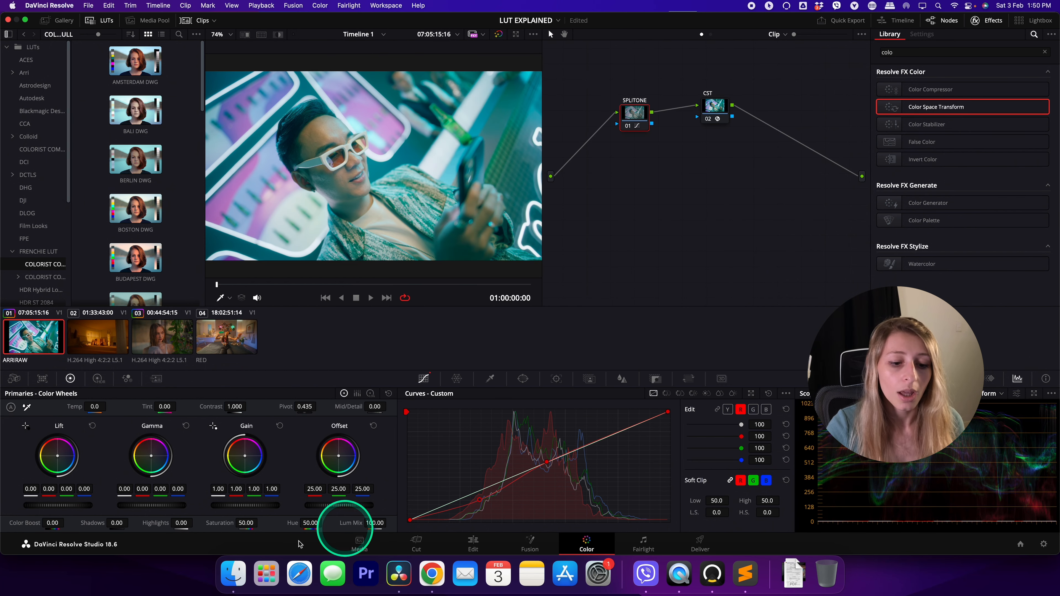
# Switch to Finder and rename the newly exported cube file SPLITTONE ARRItoREC709.cube
pyautogui.click(233, 573)
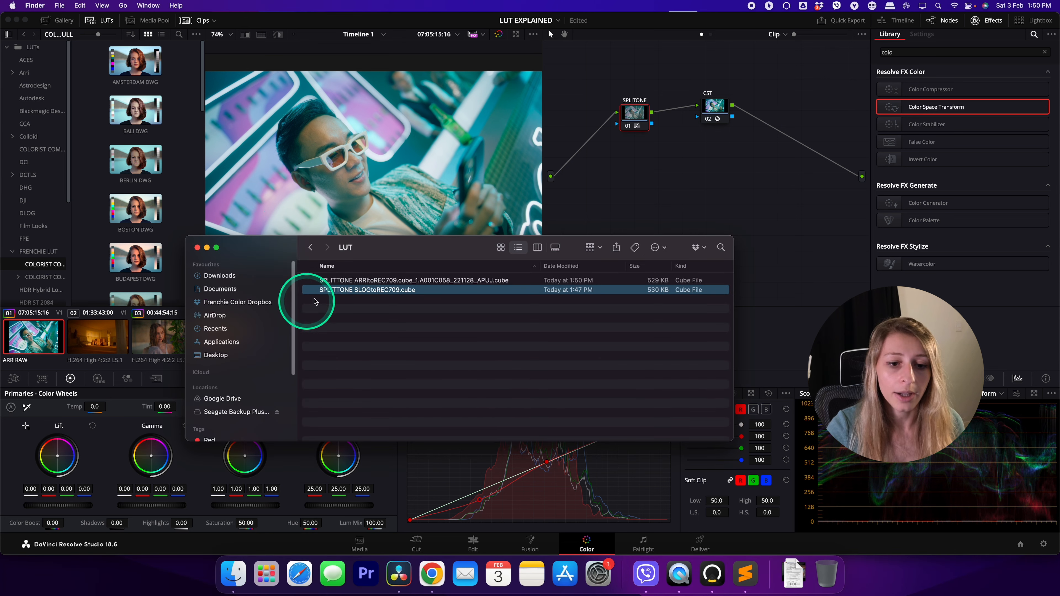
pyautogui.click(382, 280)
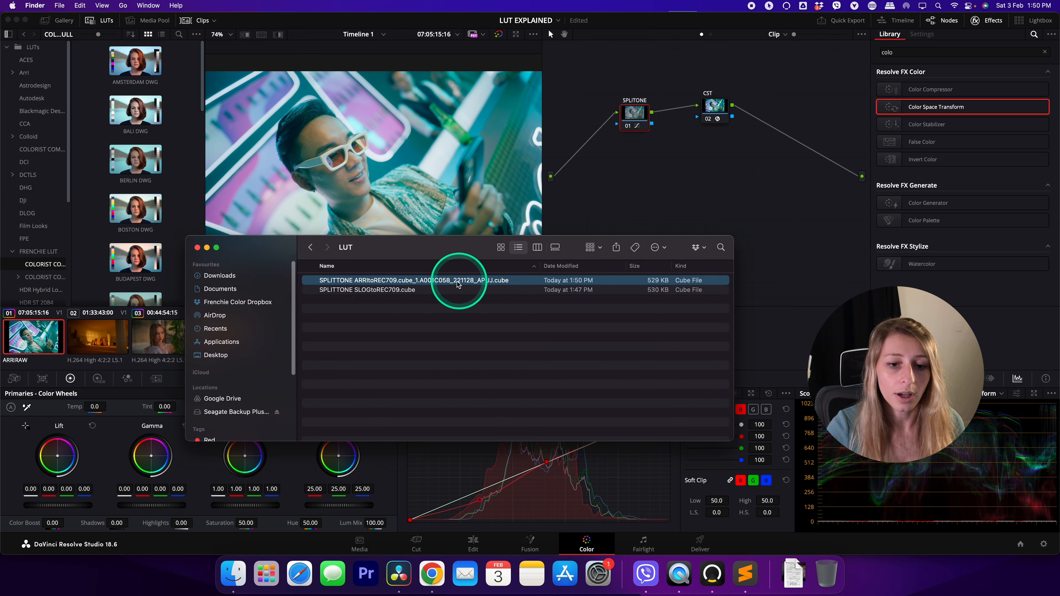
pyautogui.click(397, 280)
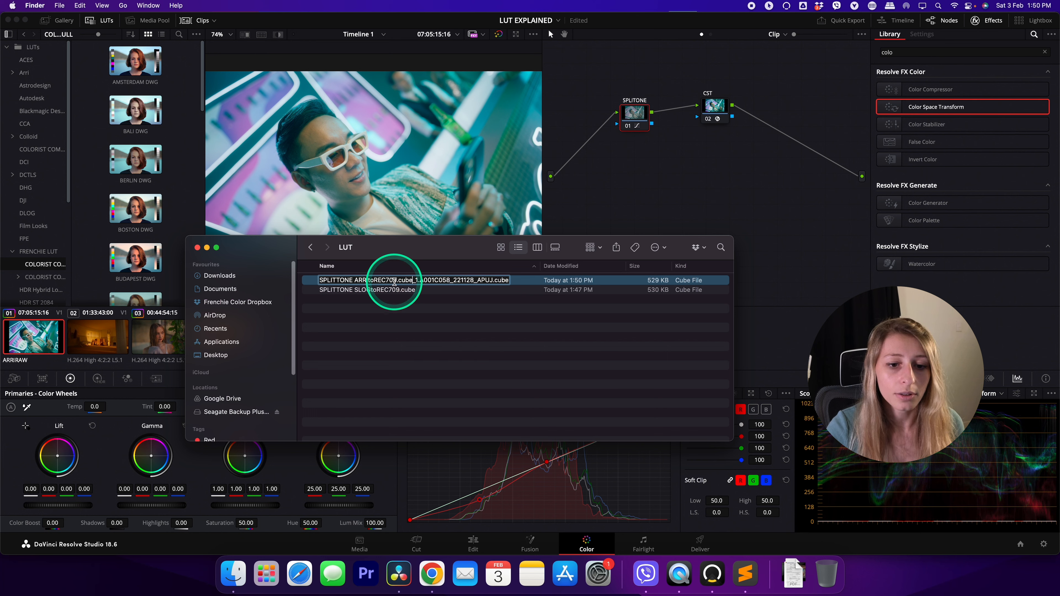
pyautogui.doubleClick(494, 280)
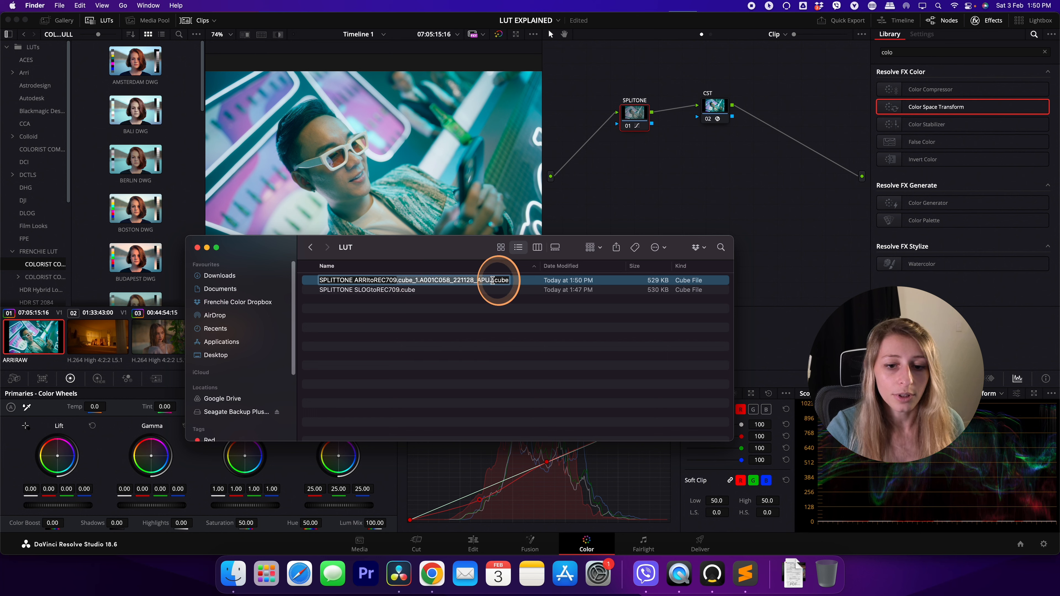
pyautogui.click(563, 339)
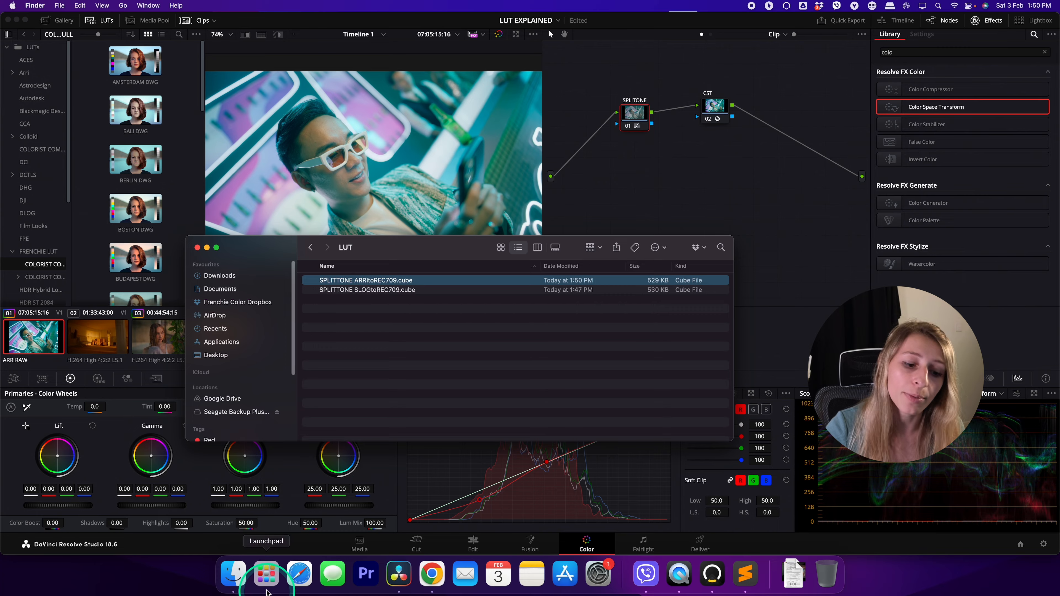
# Find and launch ArriColorTool
pyautogui.click(266, 573)
pyautogui.write('arr')
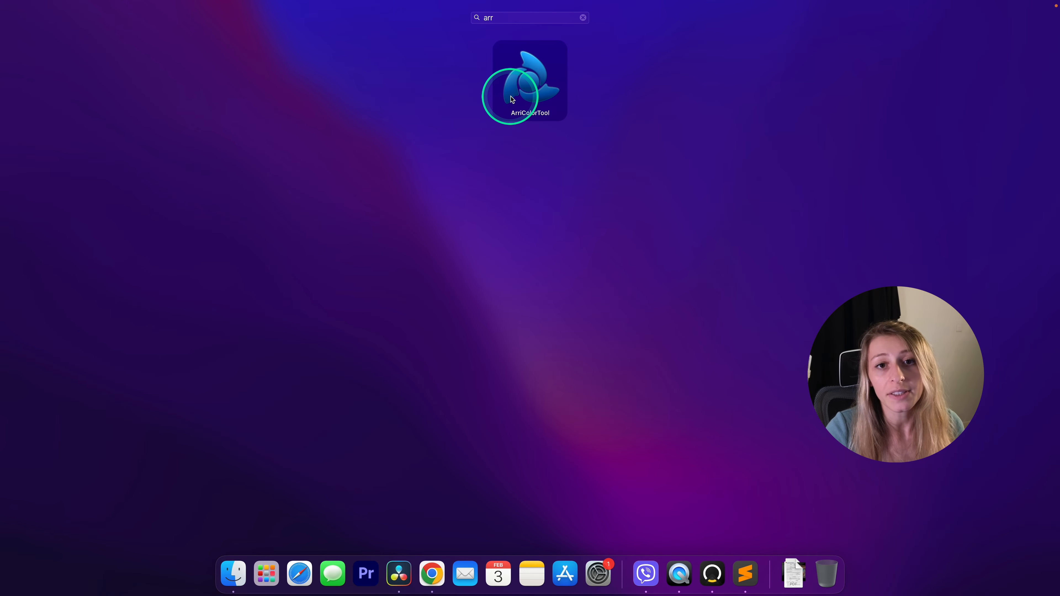
pyautogui.click(529, 79)
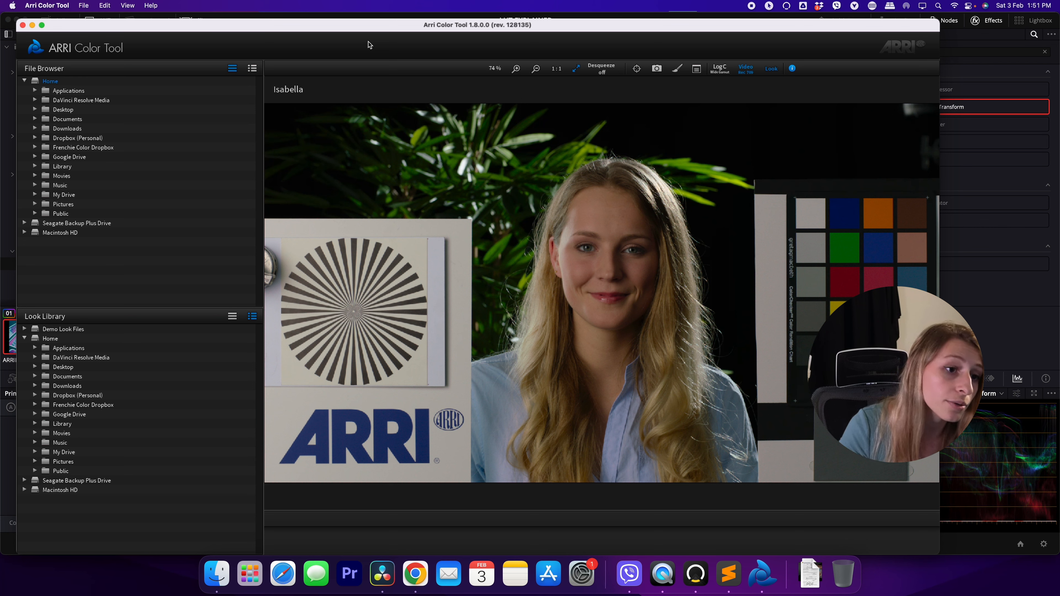
# Open the LUT file SPLITTONE ARRItoREC709.cube from the Desktop's LUT folder
pyautogui.click(79, 12)
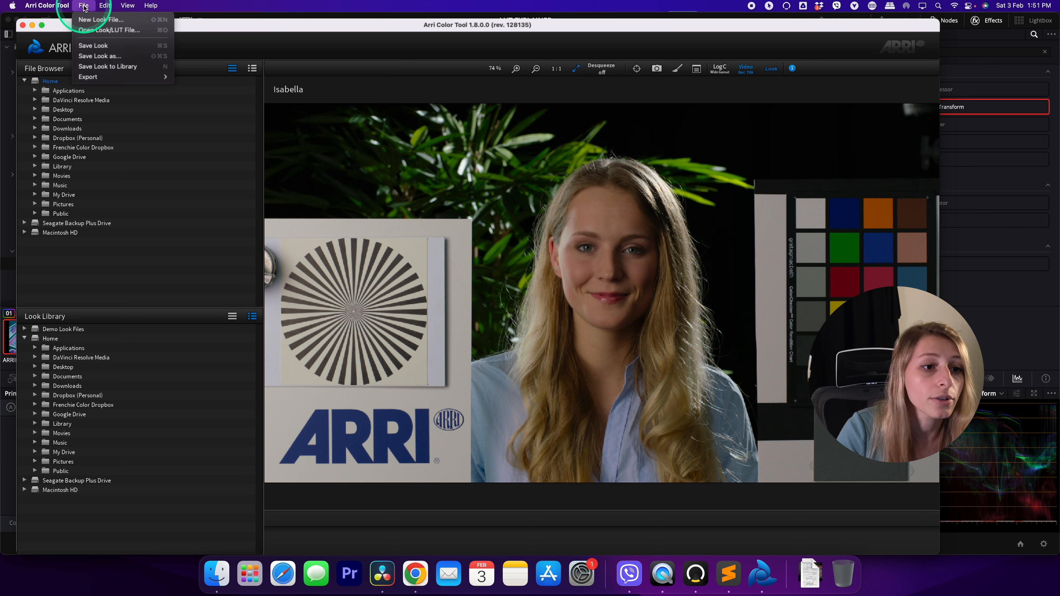
pyautogui.click(114, 32)
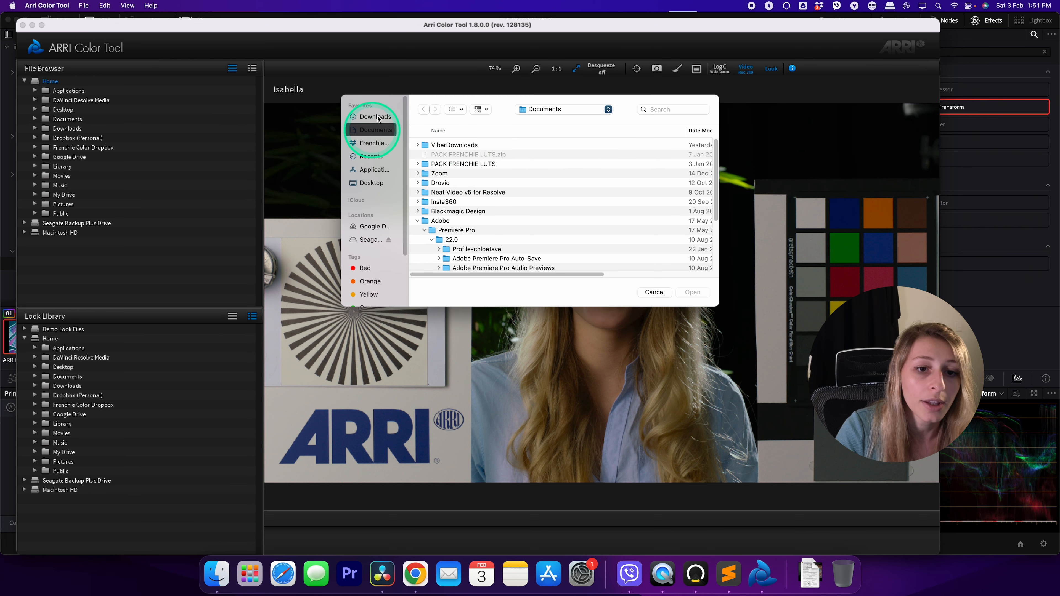
pyautogui.click(363, 184)
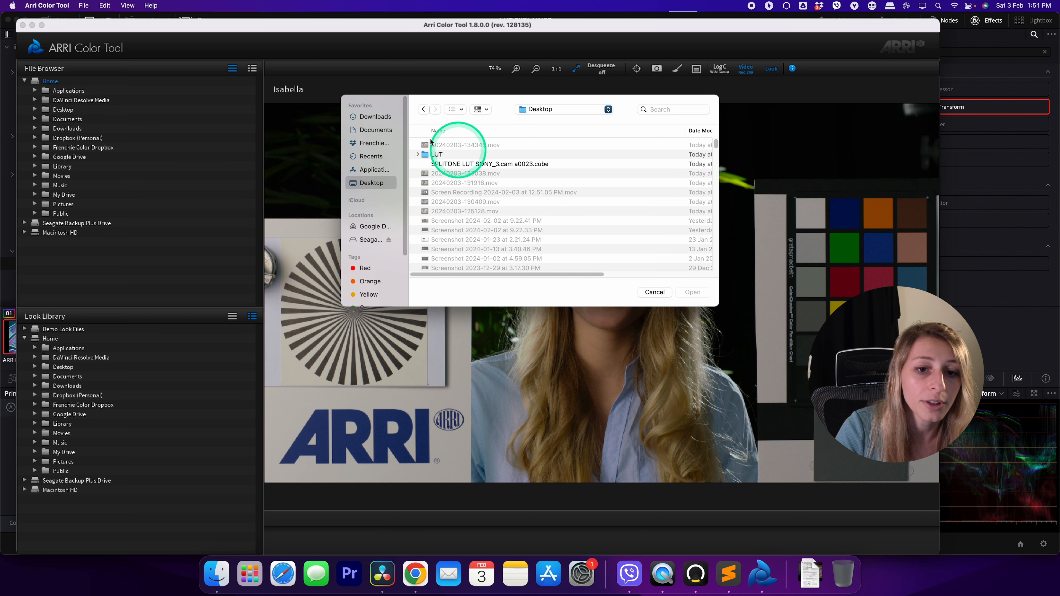
pyautogui.doubleClick(437, 154)
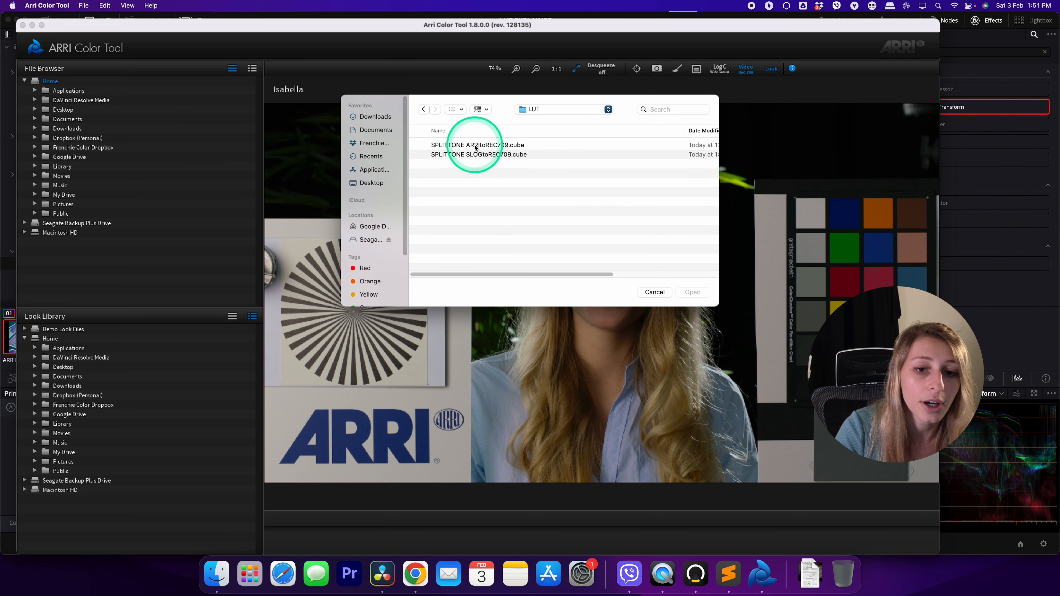
pyautogui.doubleClick(492, 146)
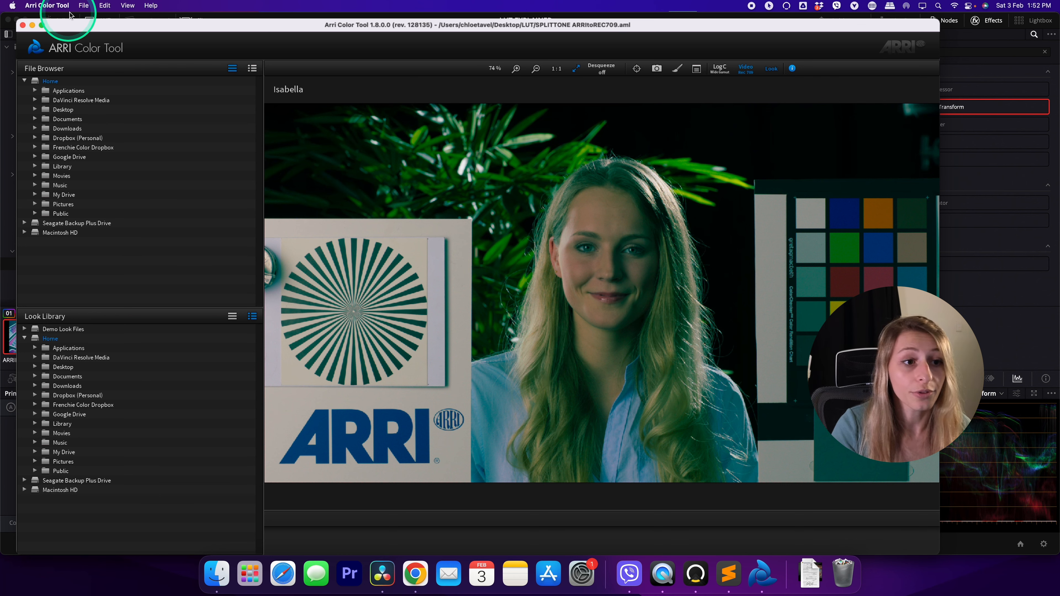
# Save the look as SPLITTONE ARRItoREC709 in the Desktop's LUT folder and switch to Finder to check the saved file
pyautogui.click(84, 5)
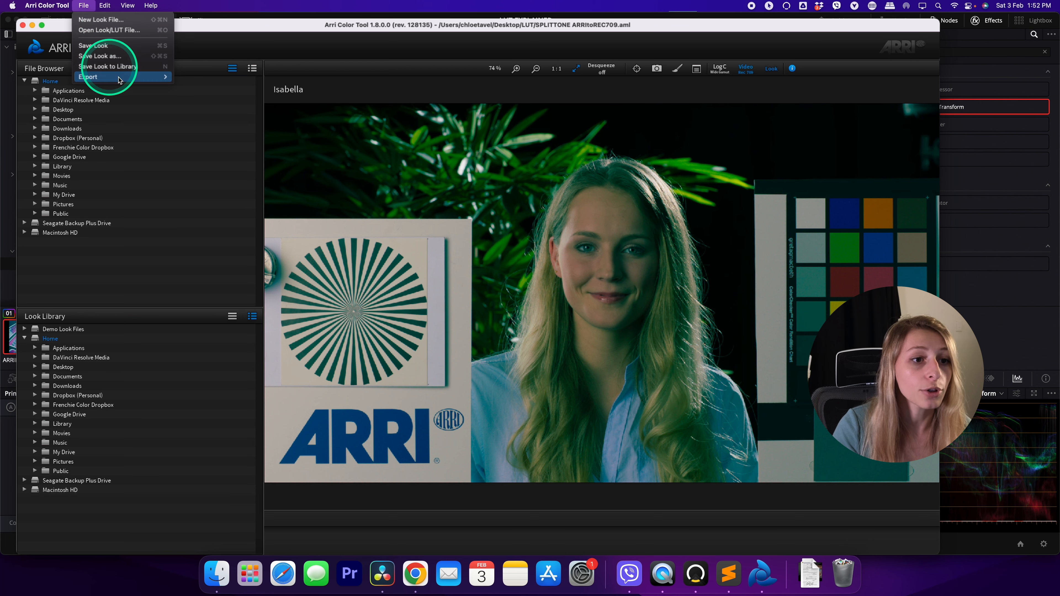
pyautogui.click(100, 57)
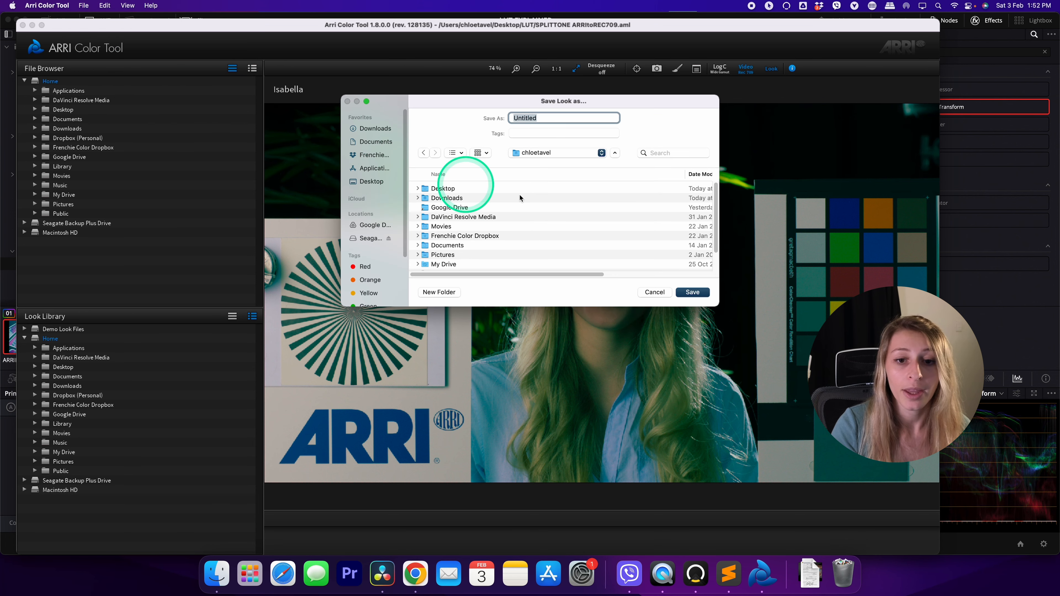
pyautogui.click(368, 183)
pyautogui.doubleClick(445, 198)
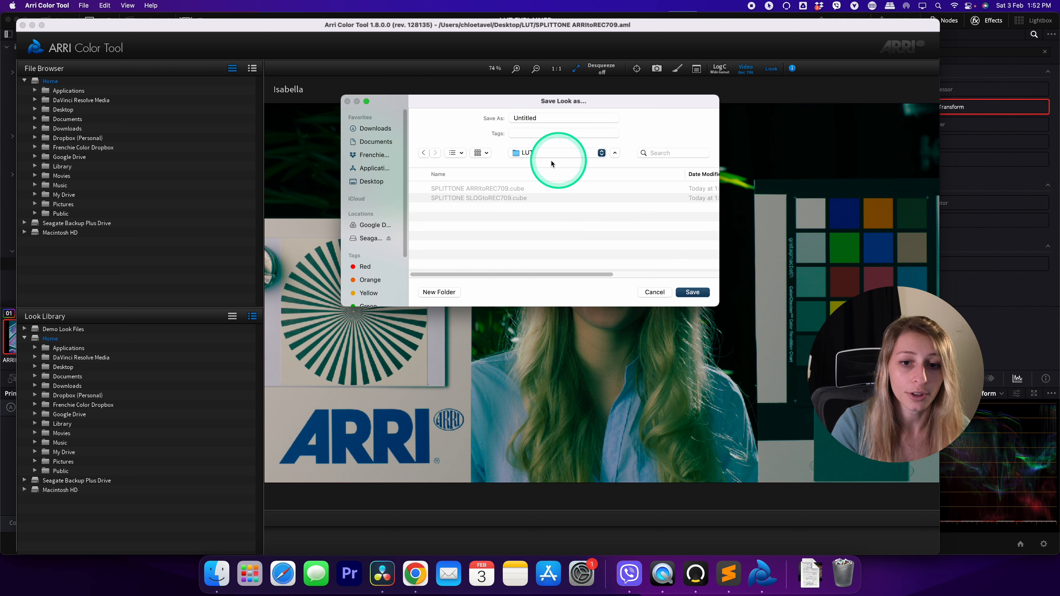
pyautogui.click(473, 189)
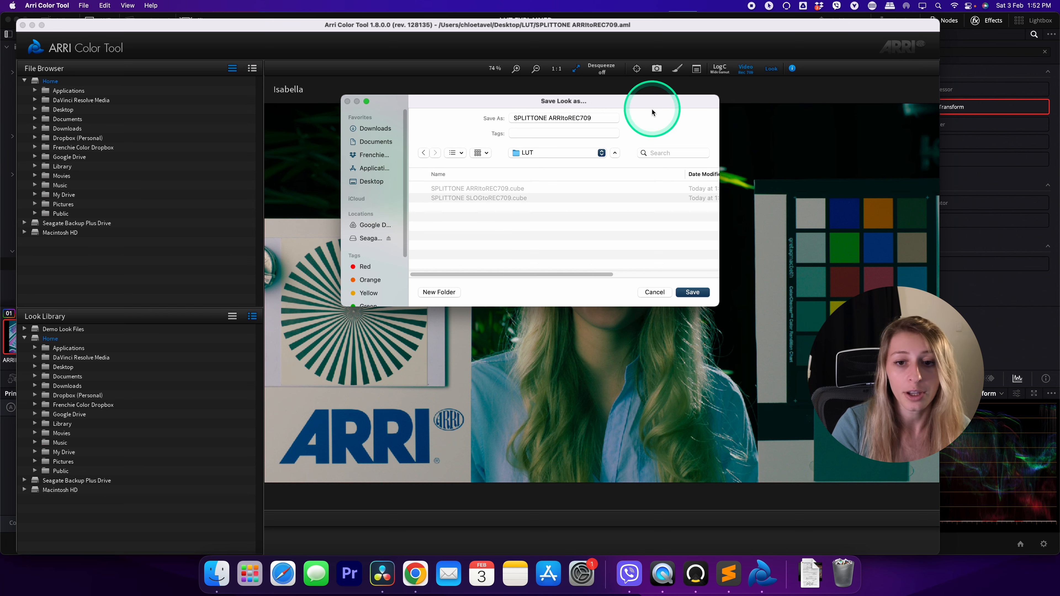
pyautogui.click(692, 292)
pyautogui.click(217, 574)
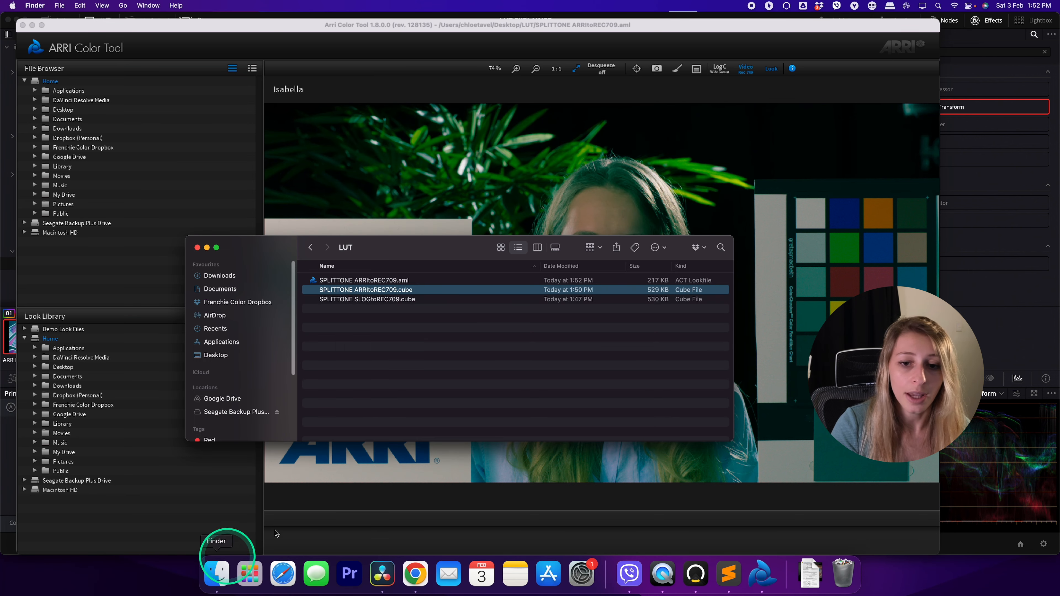
# Select the look file SPLITTONE ARRItoREC709.aml in the LUT folder
pyautogui.click(350, 281)
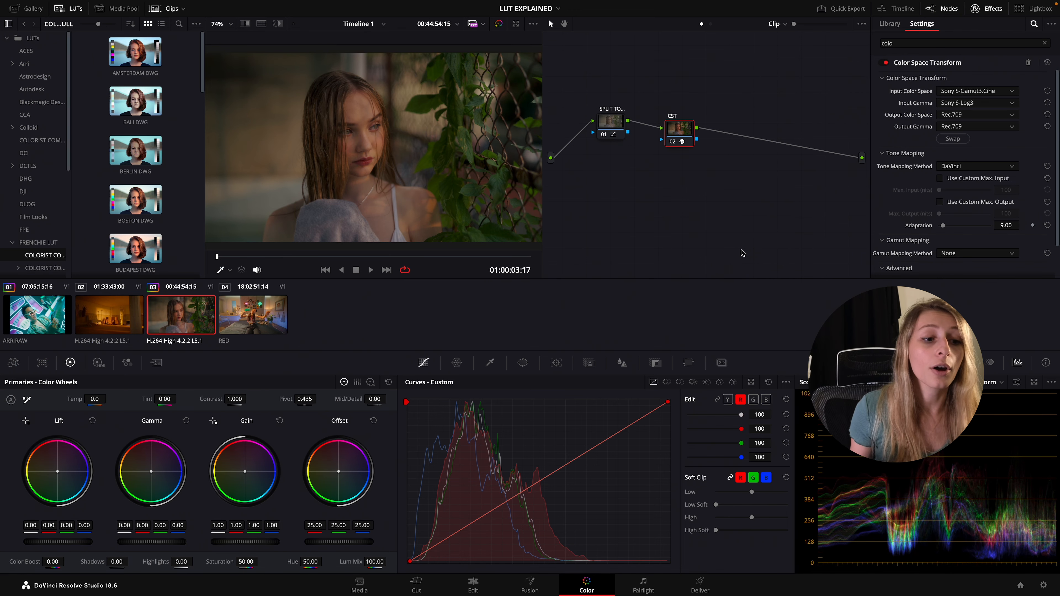
# In DaVinci Resolve, open the FRENCHIE LUT subfolder containing the camera-brand folders and reset the Sony clip's grades and nodes
pyautogui.click(46, 255)
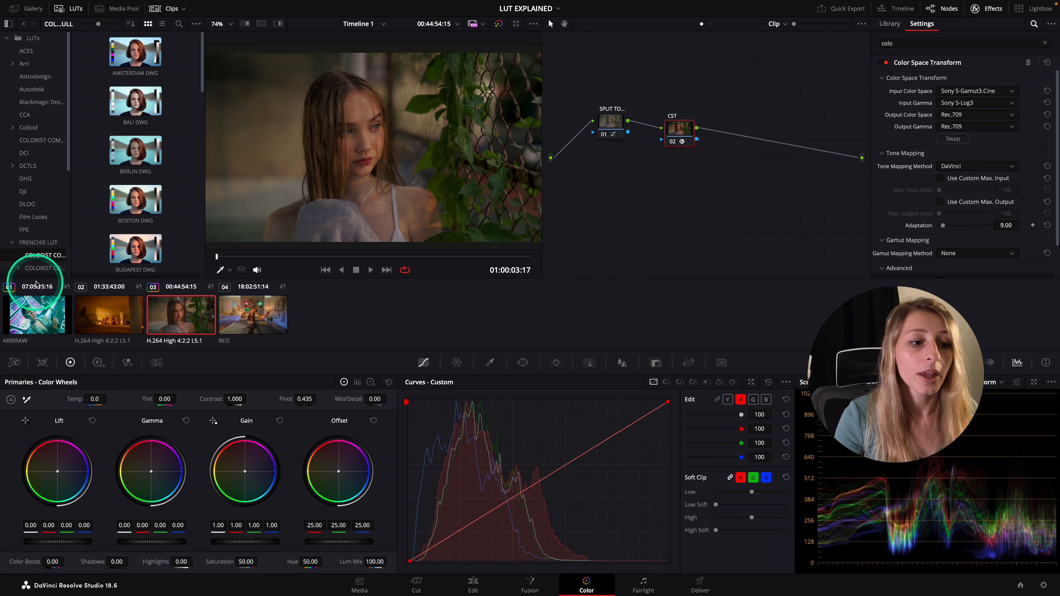
pyautogui.click(45, 269)
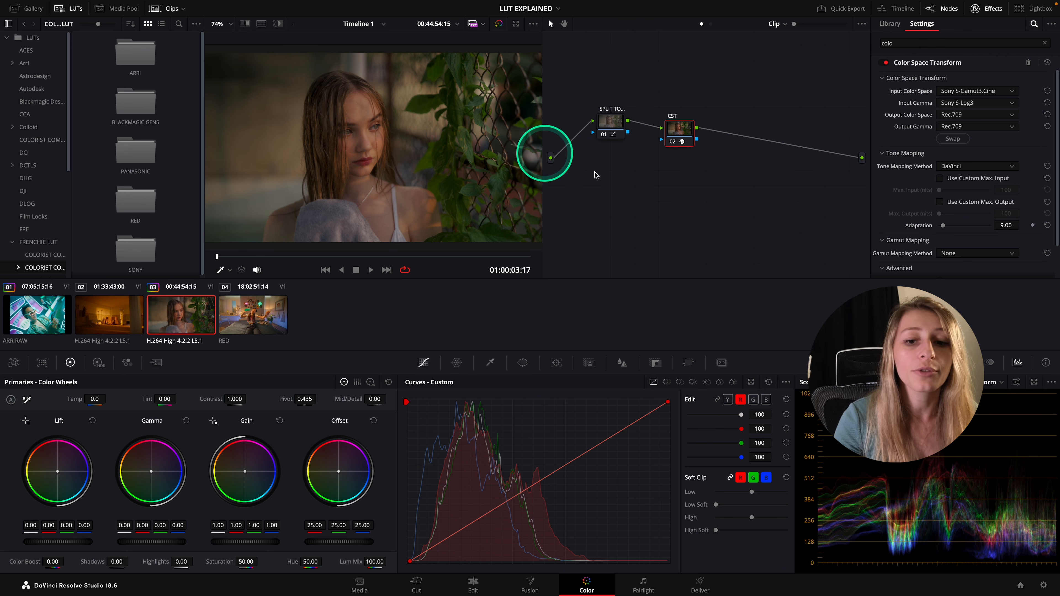
pyautogui.rightClick(698, 173)
pyautogui.click(699, 175)
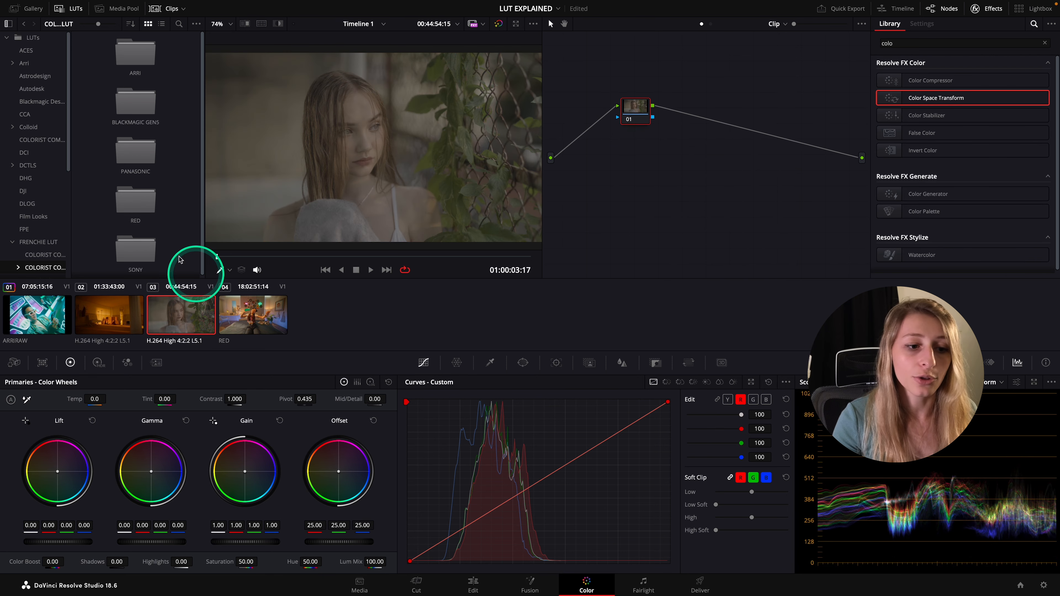
# Apply the AMSTERDAM SLOG3toREC709 LUT from the SONY folder to the clip's node and add a node before it for curve adjustments
pyautogui.doubleClick(136, 251)
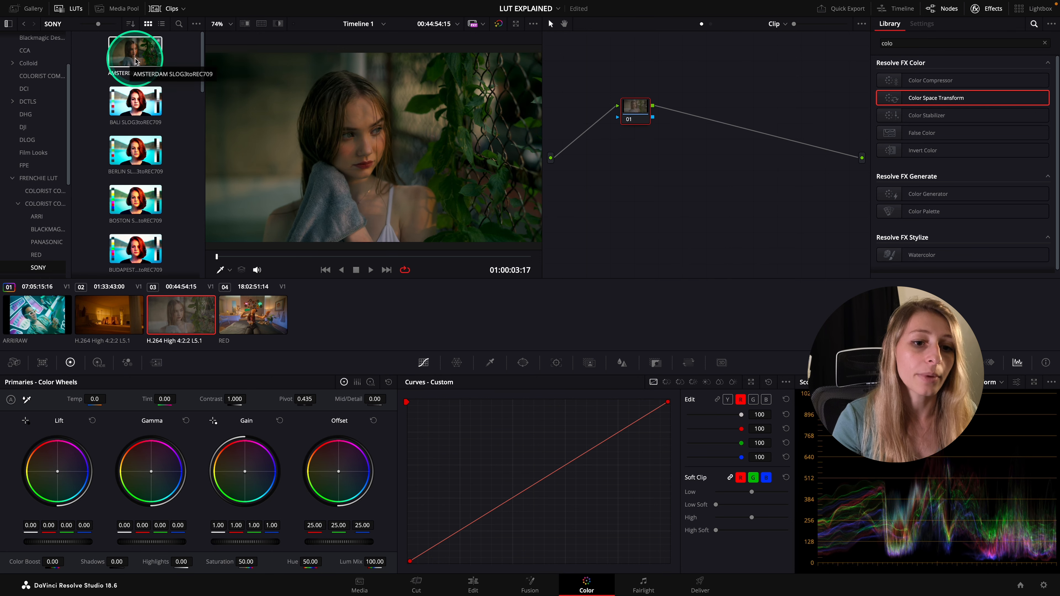
pyautogui.moveTo(135, 58); pyautogui.dragTo(619, 131)
pyautogui.hotkey('shift', 's')
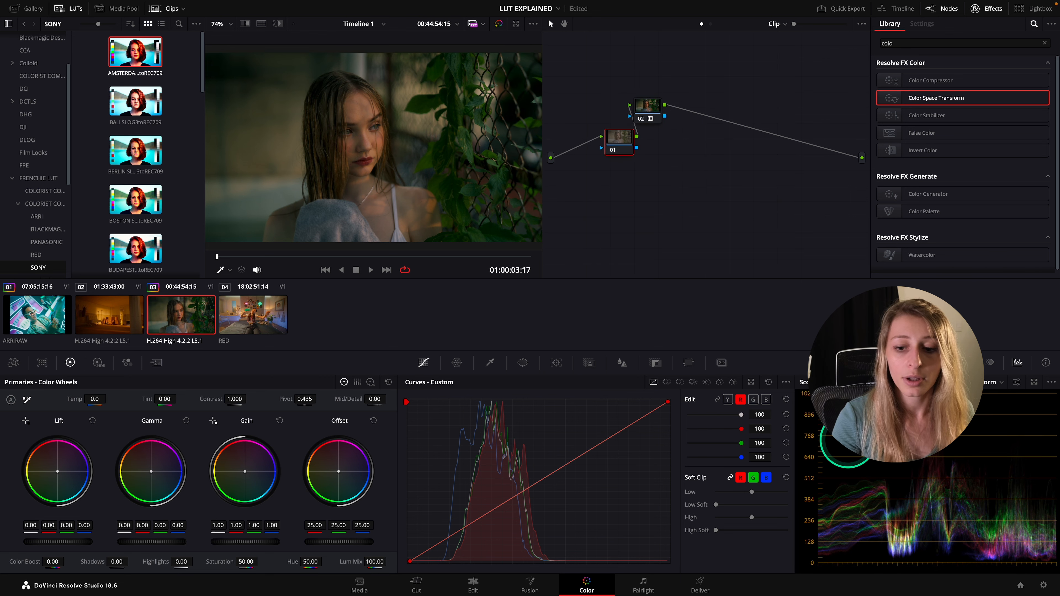
pyautogui.moveTo(668, 404)
pyautogui.mouseDown()
pyautogui.moveTo(639, 397)
pyautogui.moveTo(679, 438)
pyautogui.moveTo(669, 407)
pyautogui.moveTo(607, 402)
pyautogui.moveTo(672, 402)
pyautogui.mouseUp()
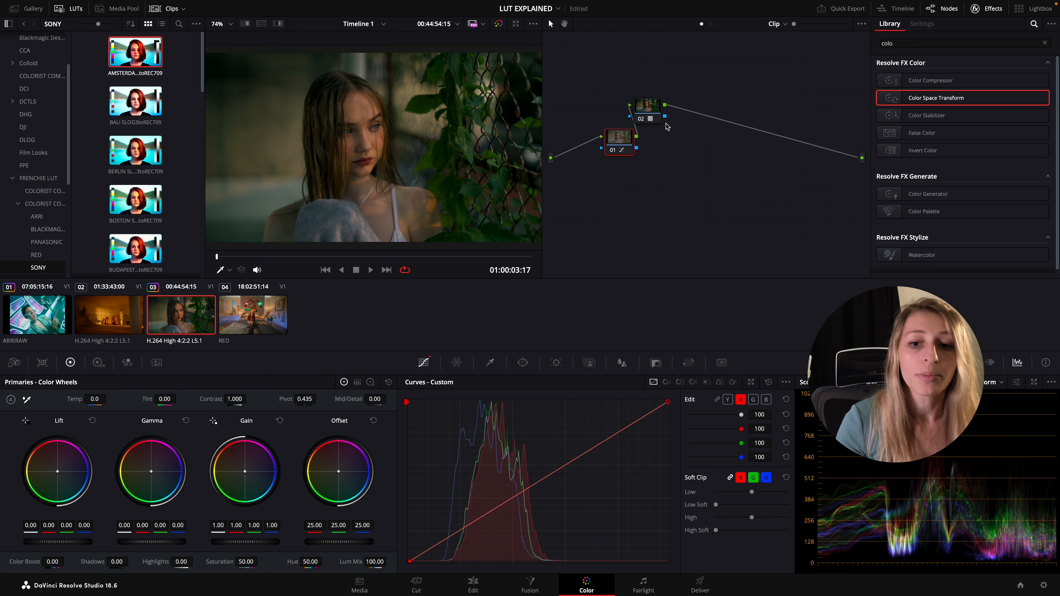
# Move the LUT node slightly away from the first node and label it TECHNICAL LUT AMSTERDAM
pyautogui.moveTo(646, 107)
pyautogui.mouseDown()
pyautogui.moveTo(650, 120)
pyautogui.moveTo(666, 103)
pyautogui.mouseUp()
pyautogui.rightClick(665, 104)
pyautogui.click(698, 124)
pyautogui.write('TECHNICAL LUT')
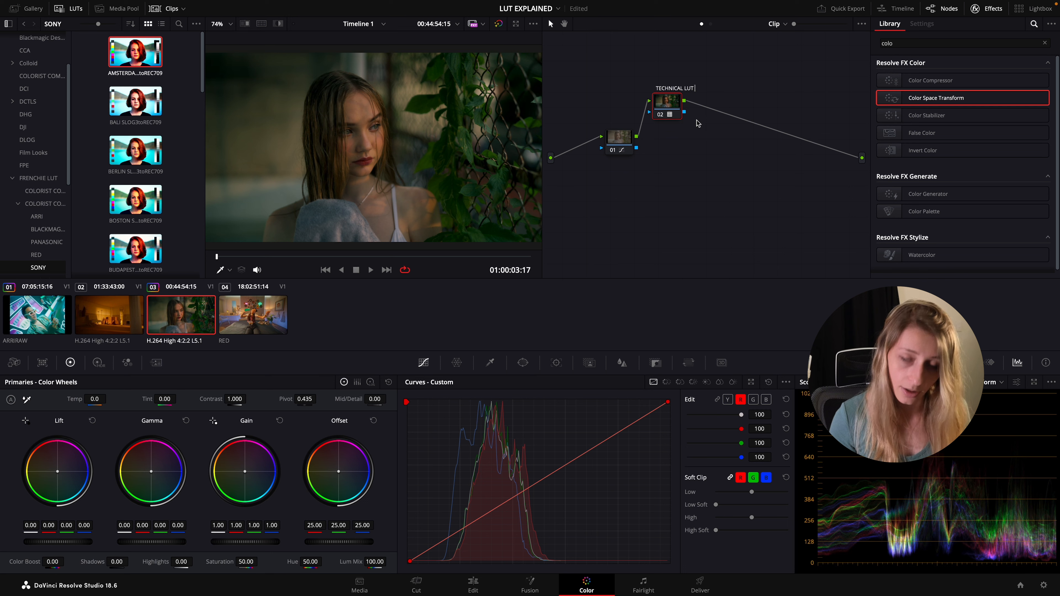
pyautogui.write(' AMSTERDAM')
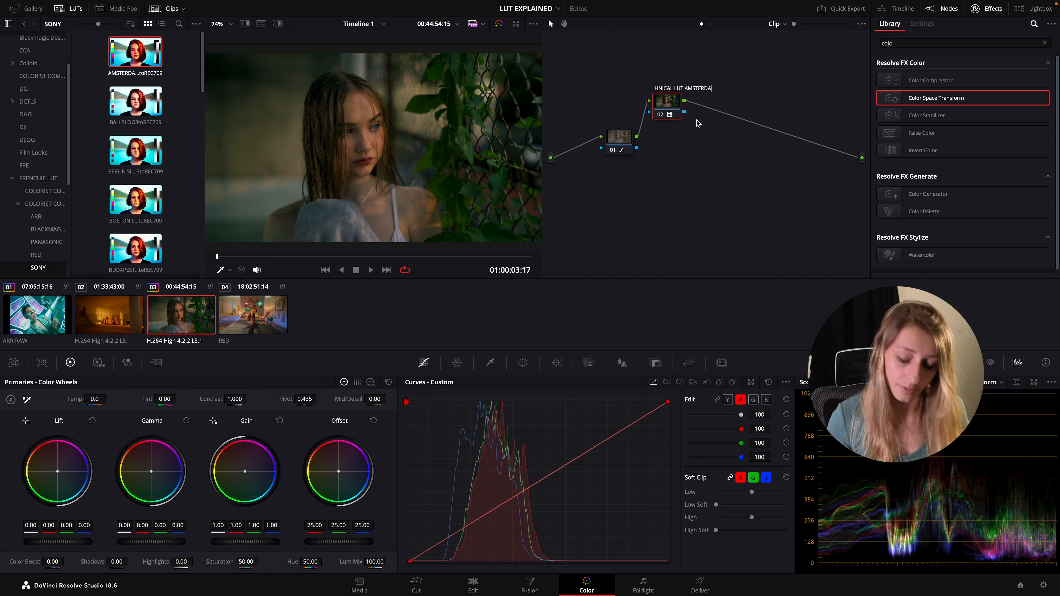
pyautogui.click(709, 150)
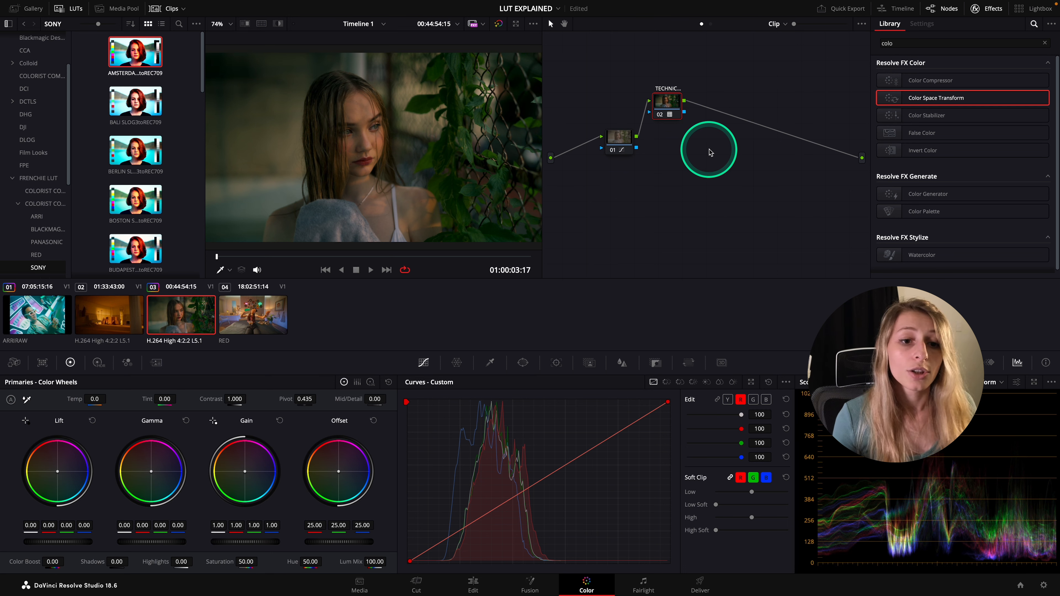